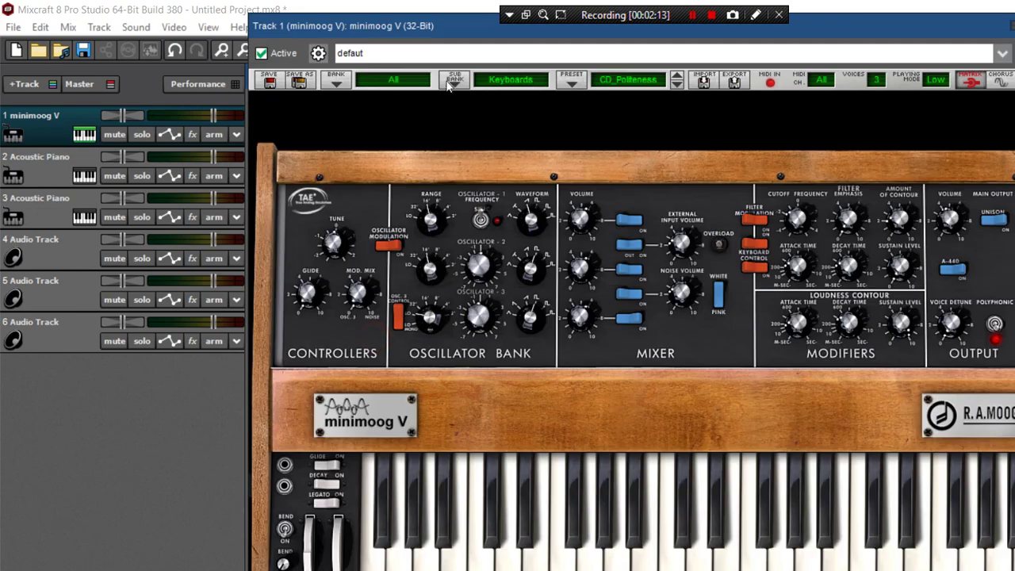
Load the CD_Polite preset from the Basses sub bank of minimoog V and close the plug-in editor.
click(373, 79)
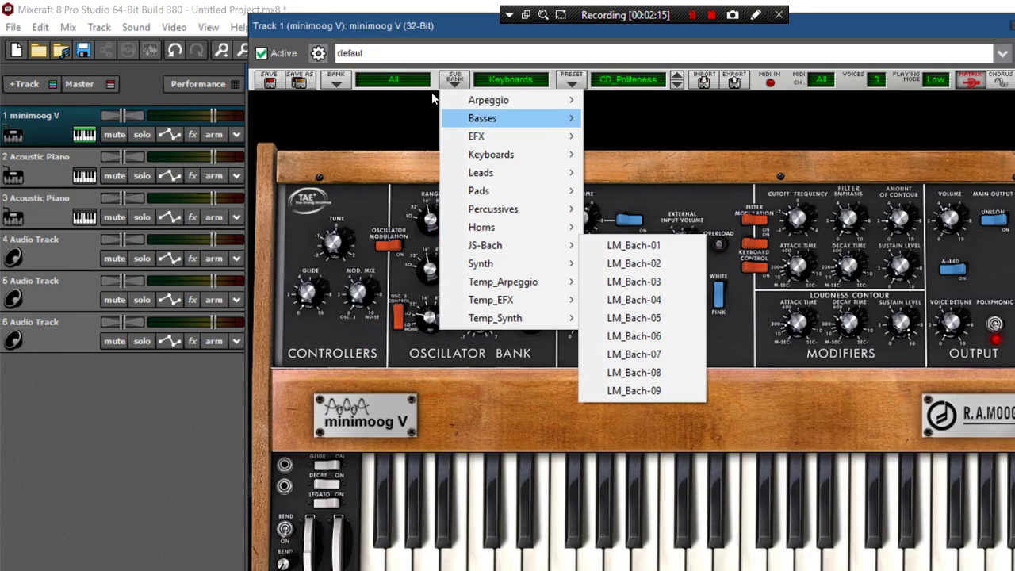
mouse_move(483, 118)
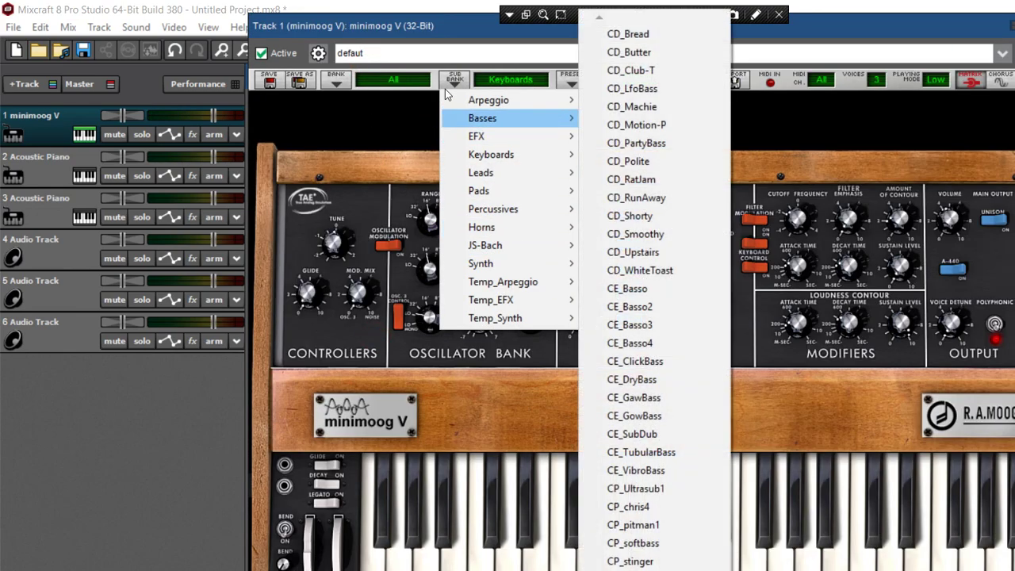
click(643, 161)
click(860, 24)
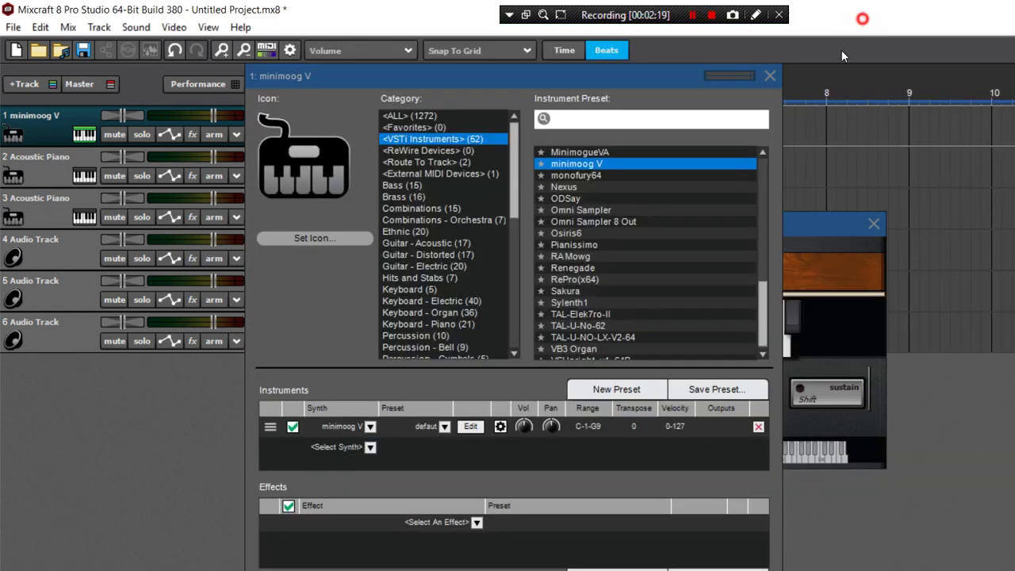
Lower the musical typing range to C2 - F#3 and play a few notes to audition the bass sound.
key(g)
key(z)
key(w)
key(z)
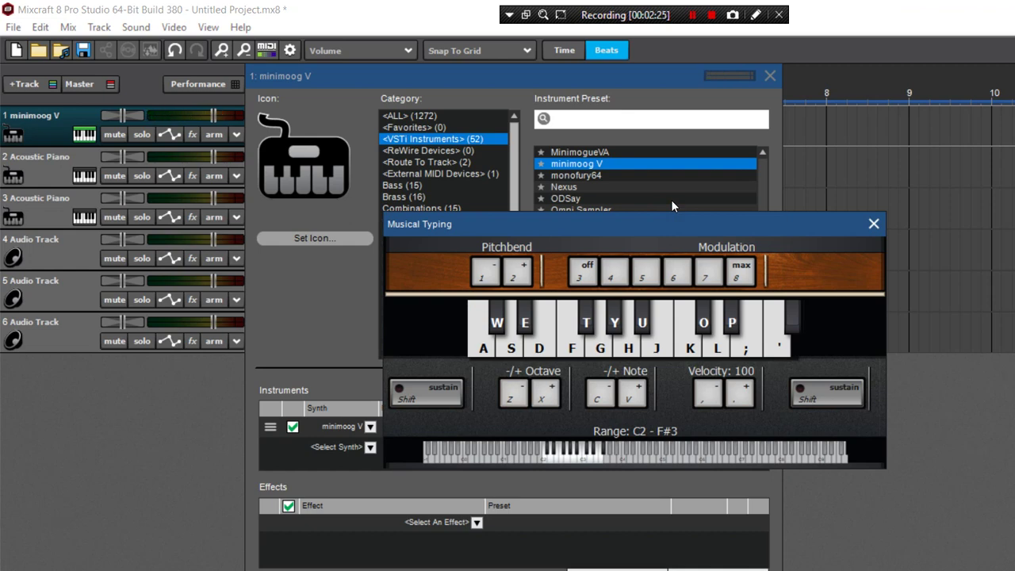
key(g)
key(f)
key(e)
key(s)
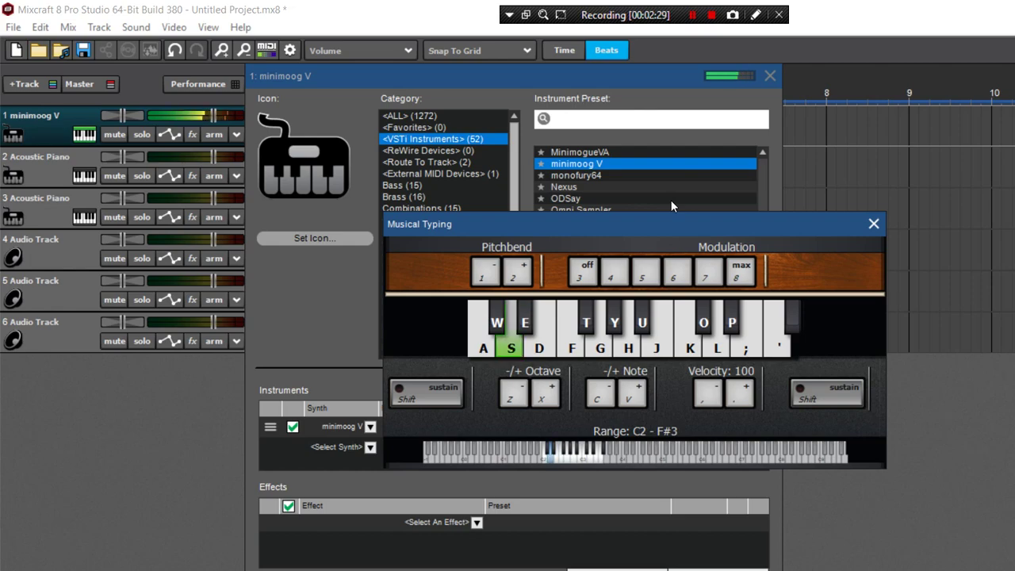
Reopen the minimoog V editor, load the CP_howlin1 preset from the Leads sub bank, and close the editor.
click(271, 274)
click(471, 426)
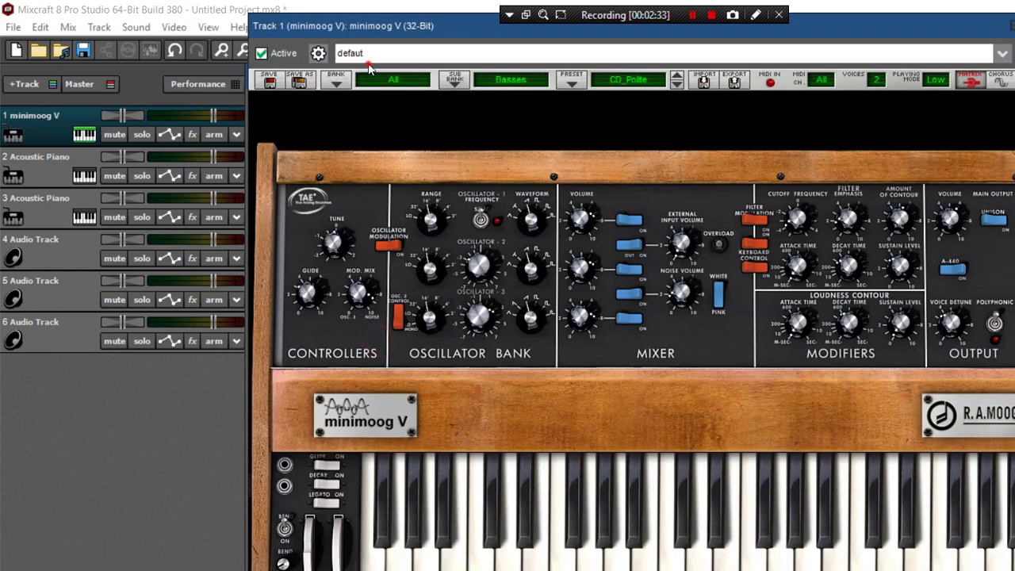
click(455, 79)
mouse_move(480, 173)
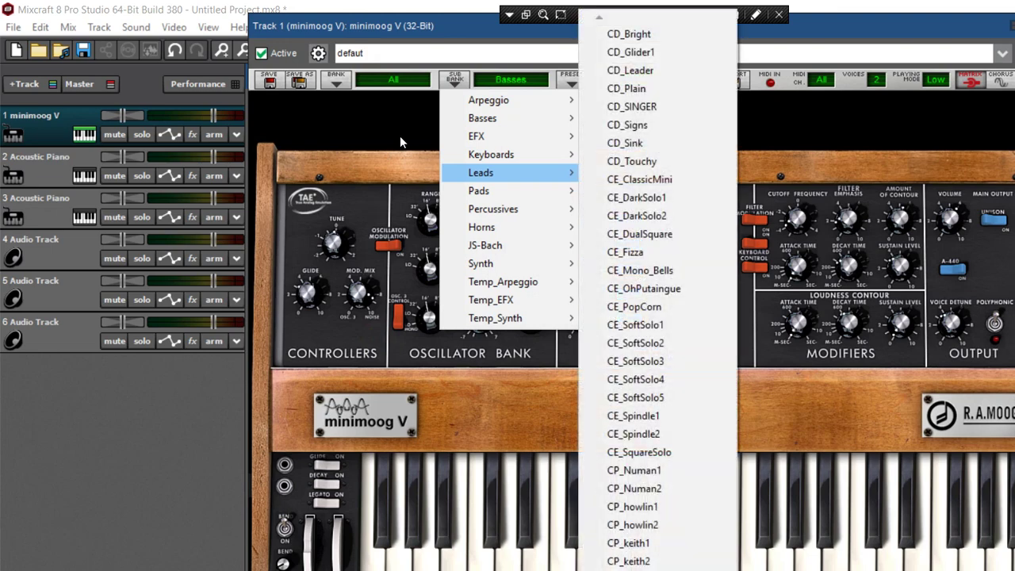
key(Down)
key(Up)
key(Return)
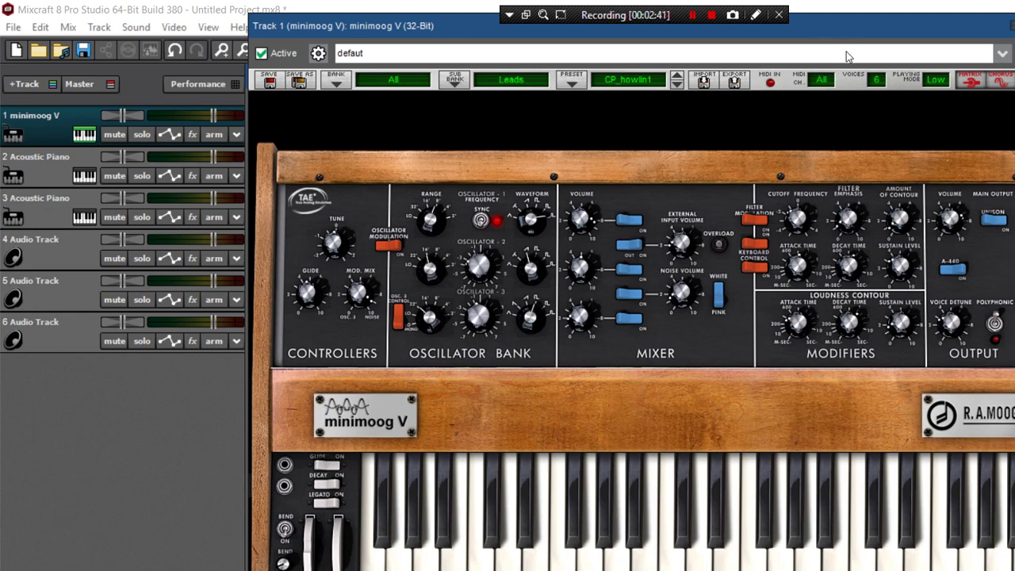
click(862, 19)
Raise the musical typing range to C4 - F#5 and audition the lead sound with a short G, Bb, C, Eb, D phrase.
click(669, 219)
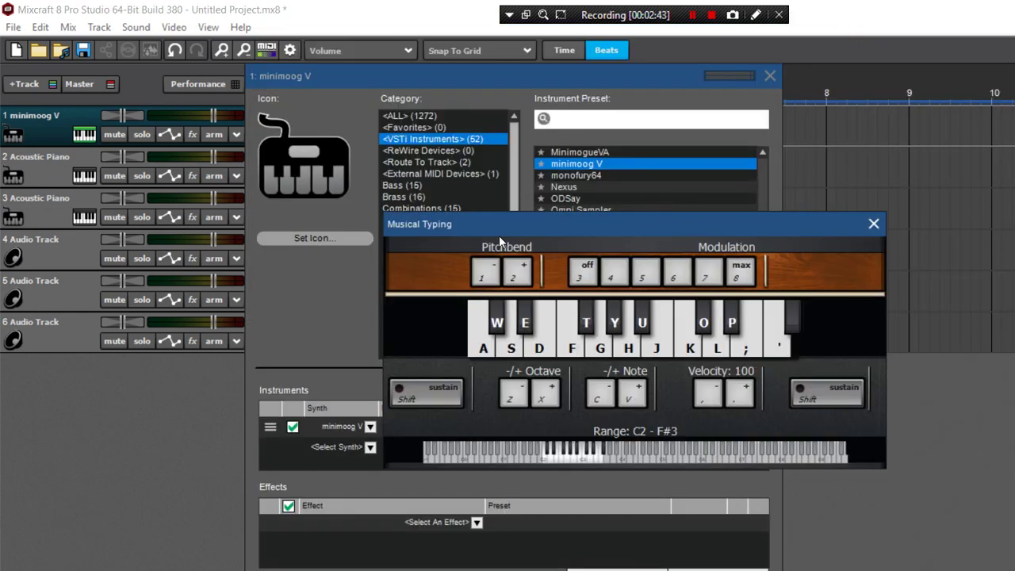
key(g)
key(u)
key(l)
key(x)
key(x)
key(g)
key(u)
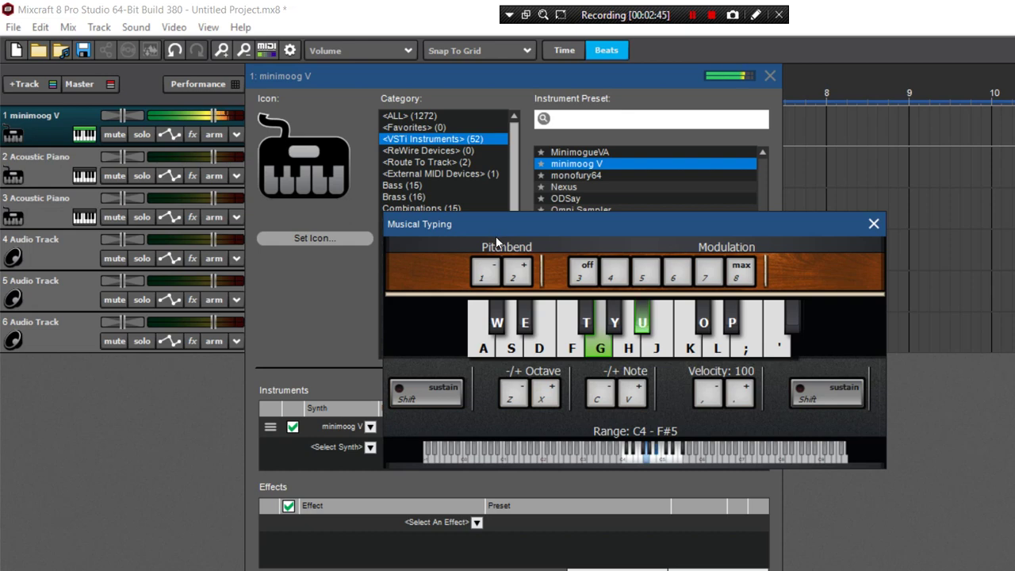
key(k)
key(l)
key(p)
key(l)
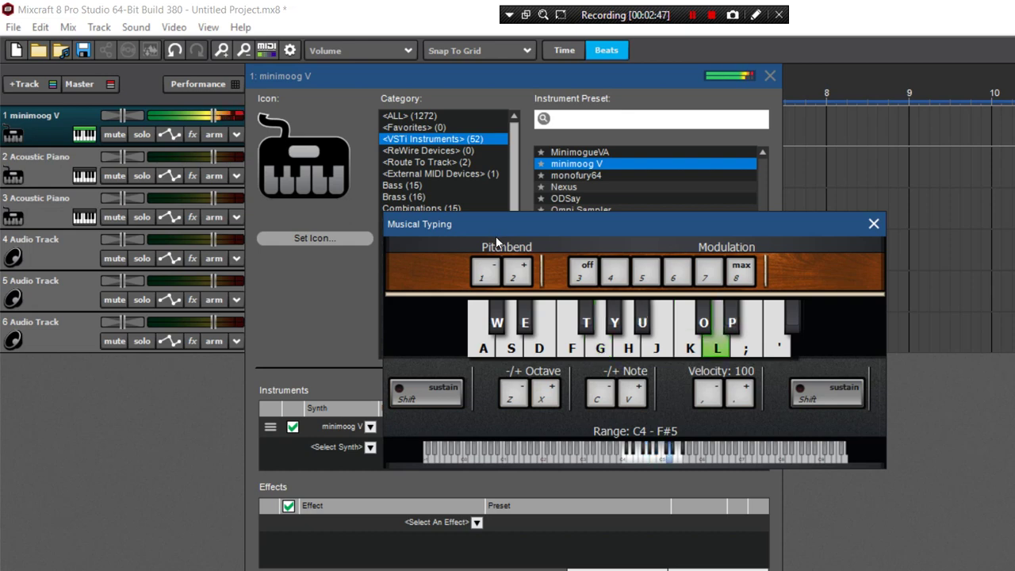
Rehearse the lead melody on the minimoog V track with musical typing, using notes around G4, Bb4, C5 and D5.
key(g)
key(u)
key(k)
key(u)
key(g)
key(g)
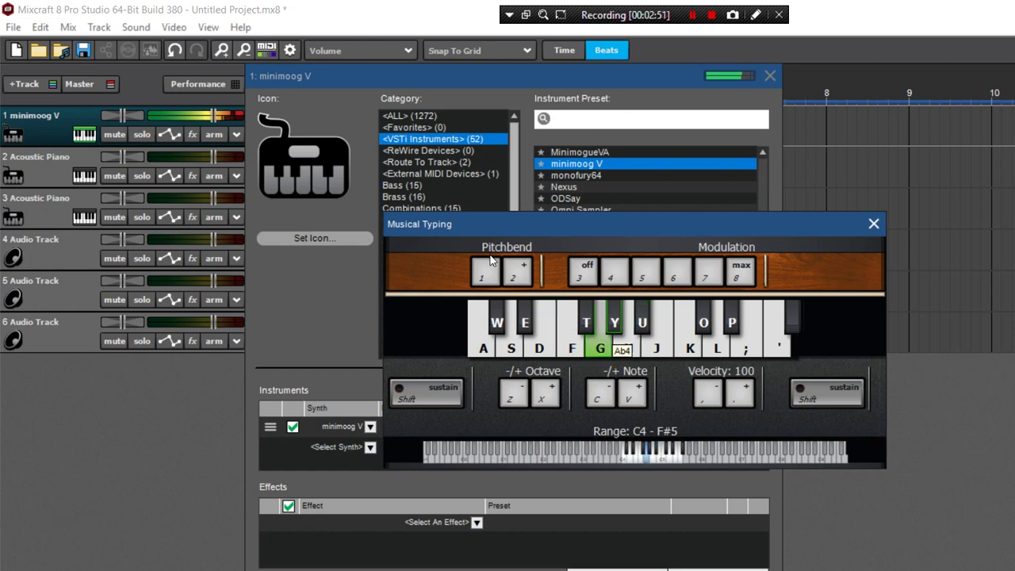
key(u)
key(k)
key(u)
key(y)
key(u)
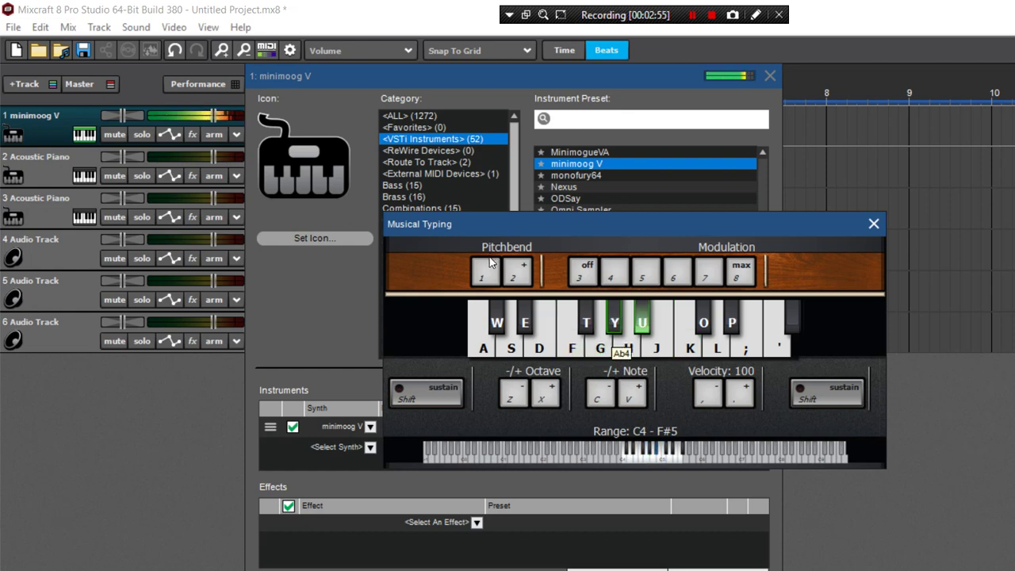
key(g)
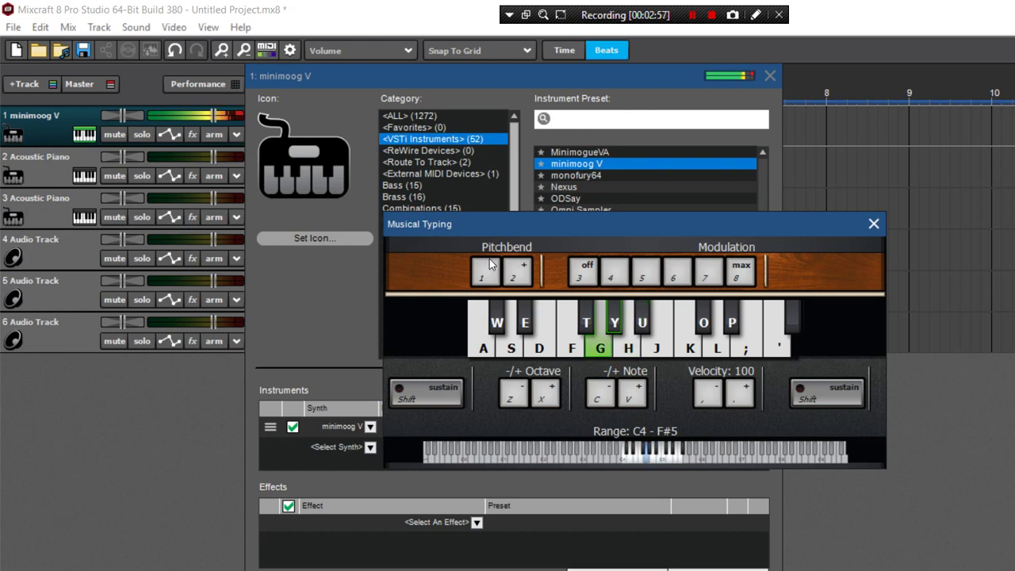
key(u)
key(k)
key(p)
key(l)
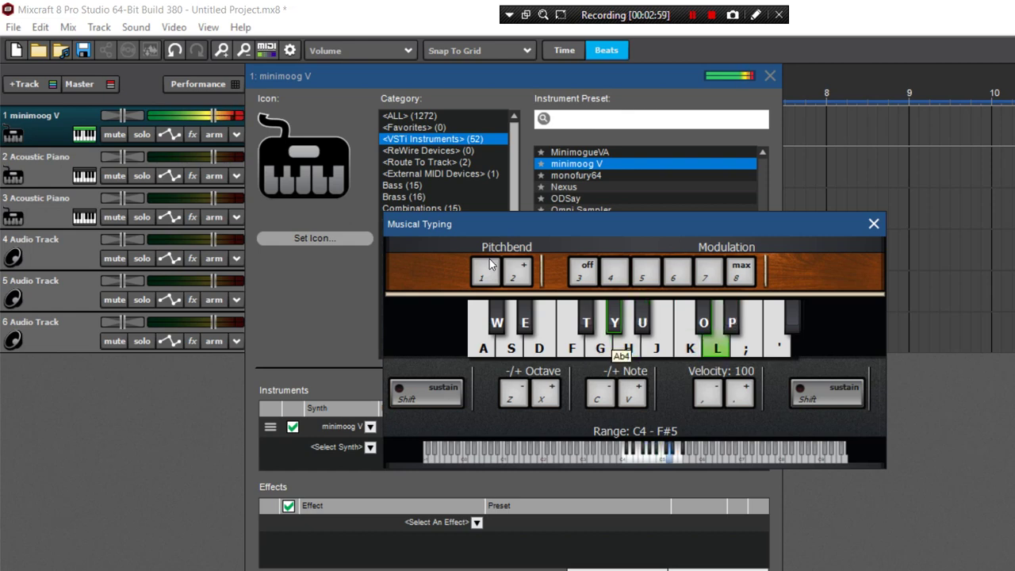
key(g)
key(u)
key(k)
key(u)
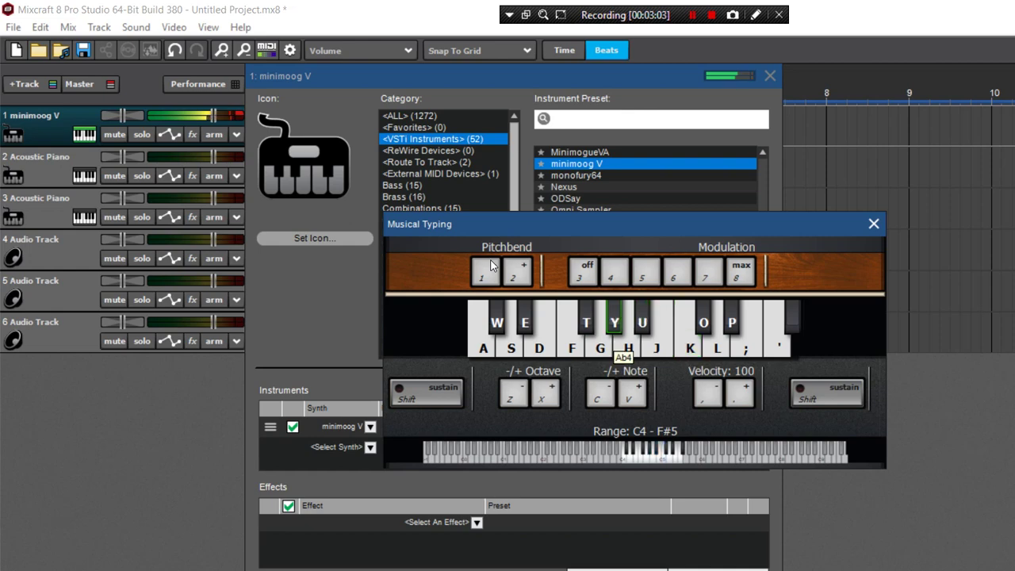
Start recording on the minimoog V track and close its instrument window, keeping musical typing active.
click(279, 501)
click(244, 498)
key(r)
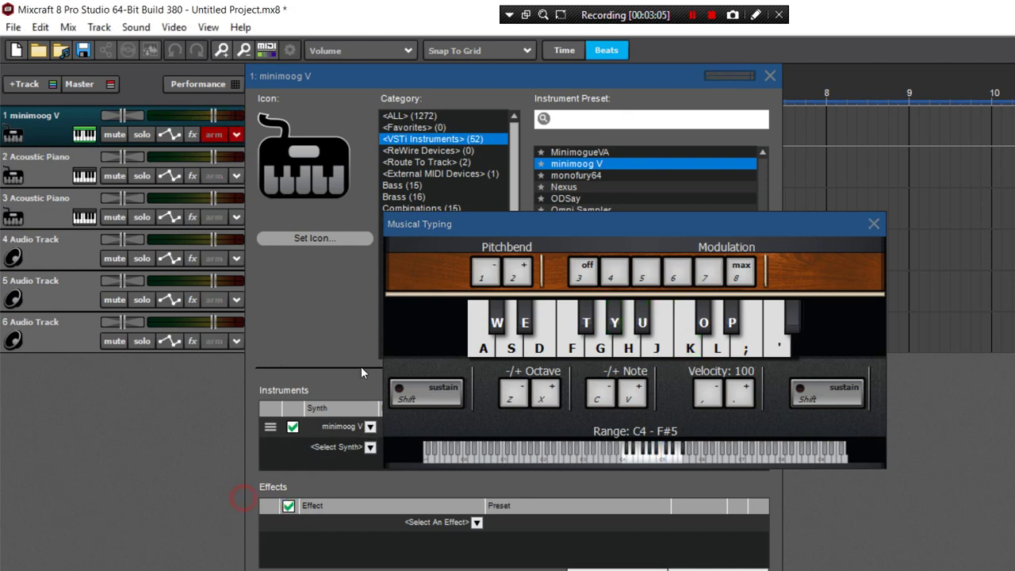
click(770, 76)
click(650, 213)
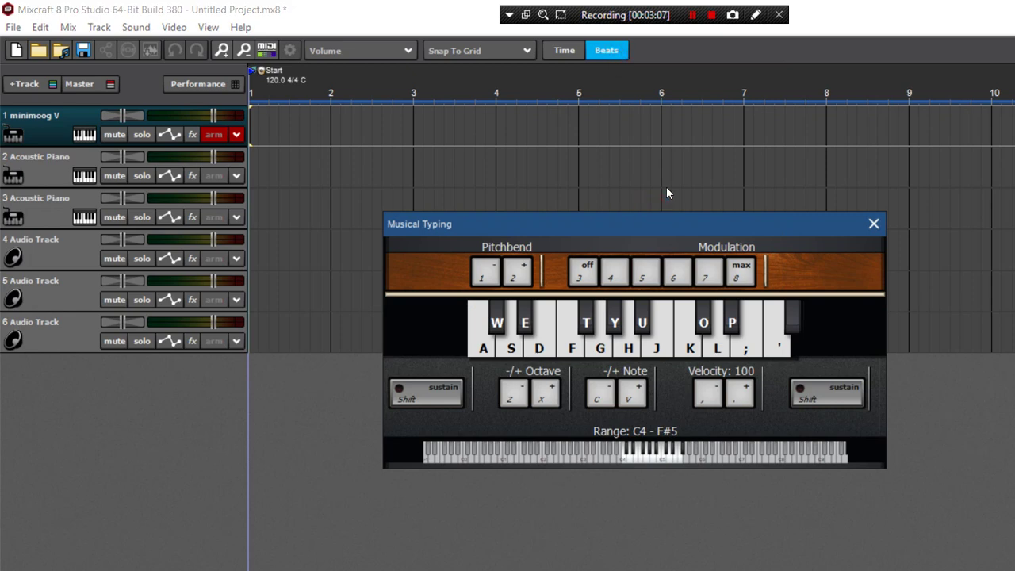
key(g)
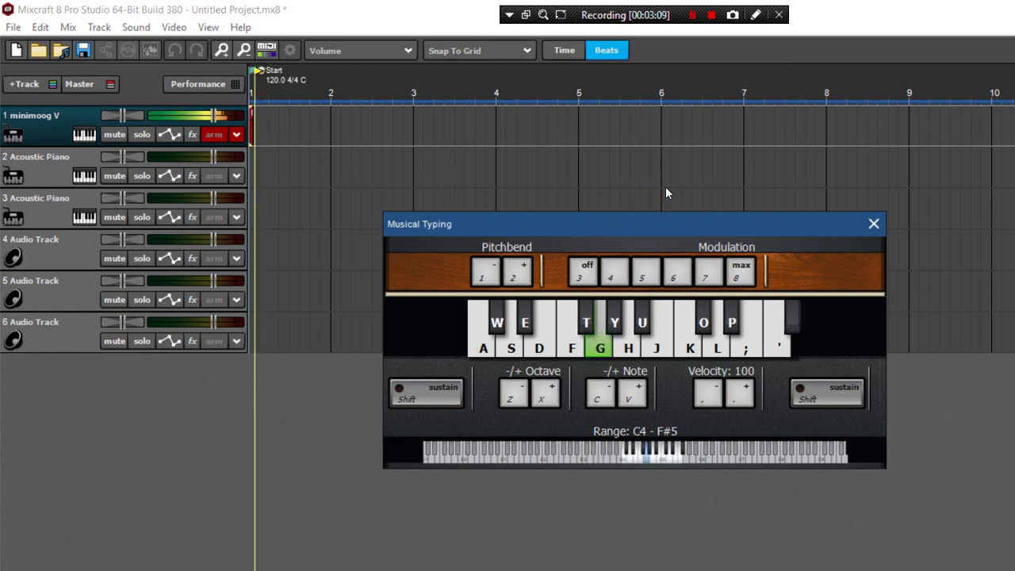
key(space)
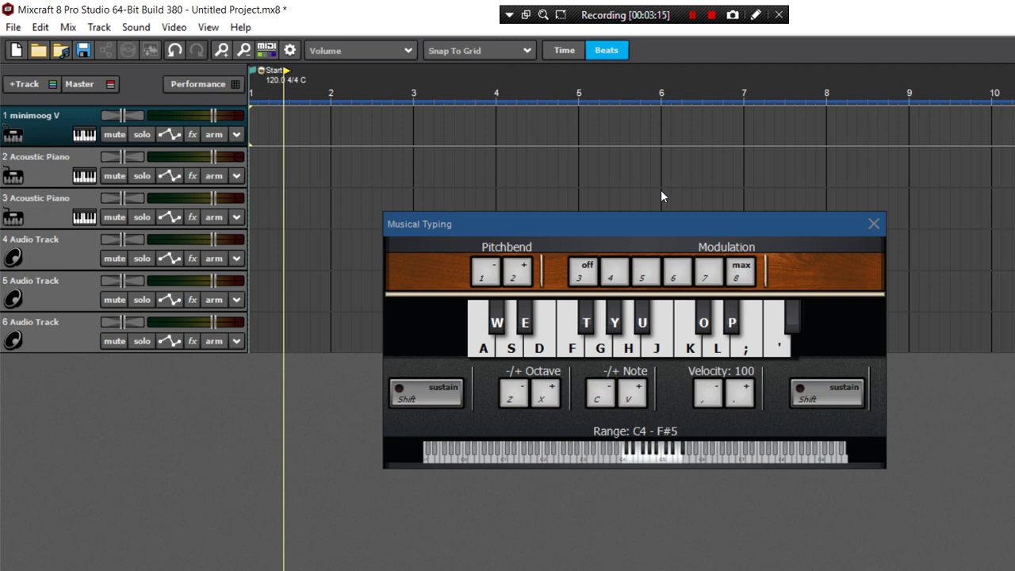
key(shift)
key(Home)
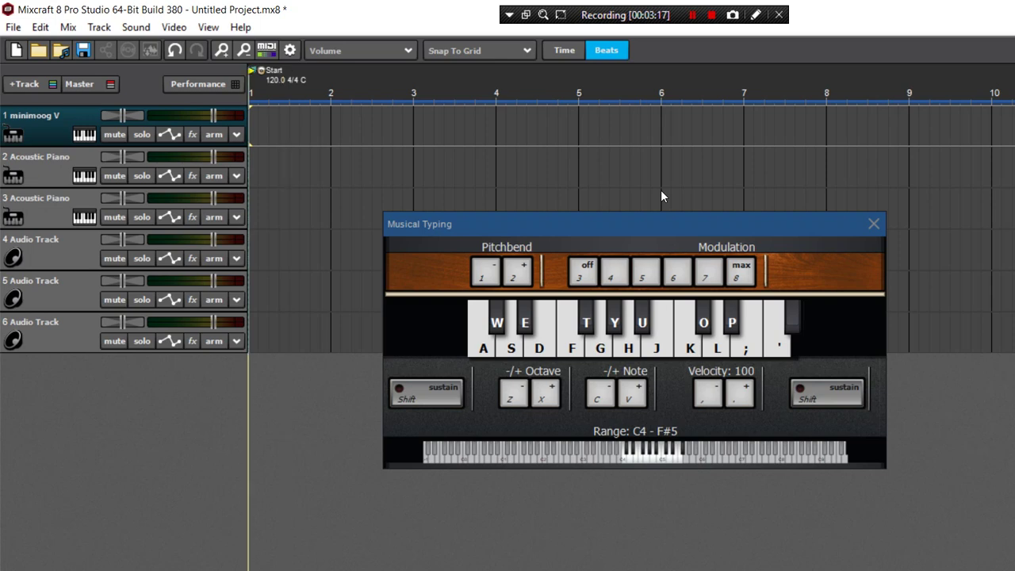
key(r)
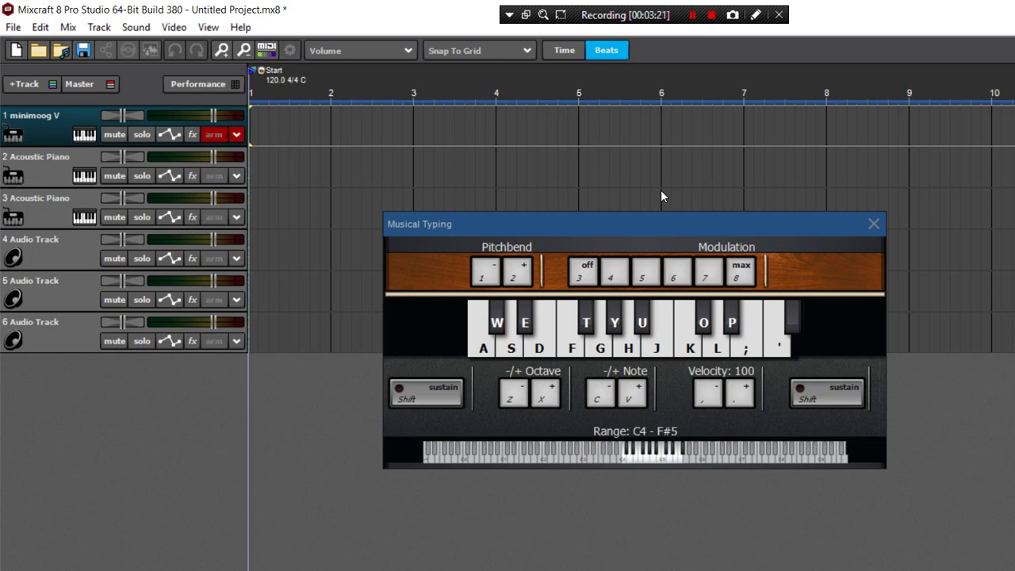
key(g)
key(r)
key(u)
key(l)
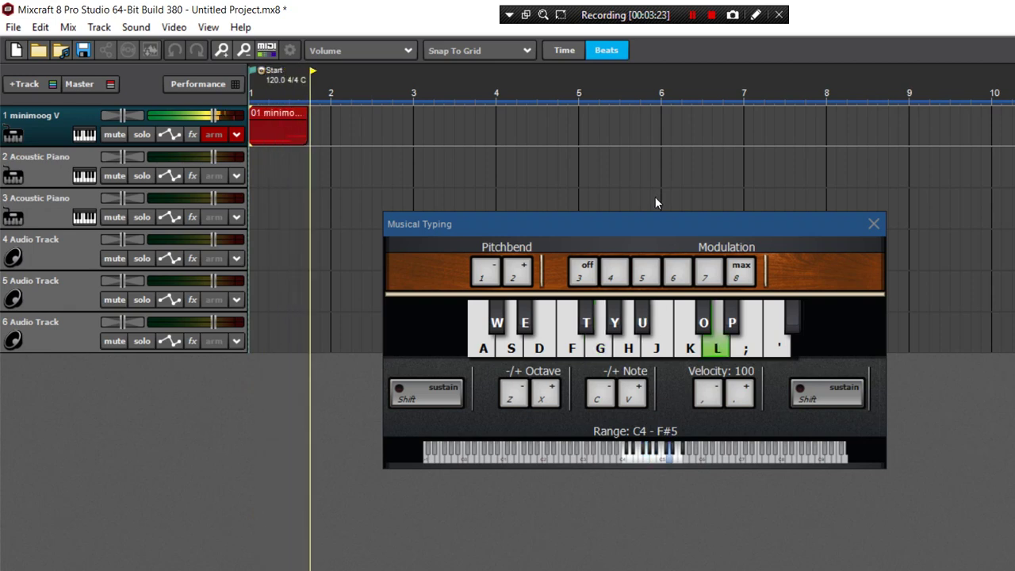
key(space)
key(Delete)
key(Home)
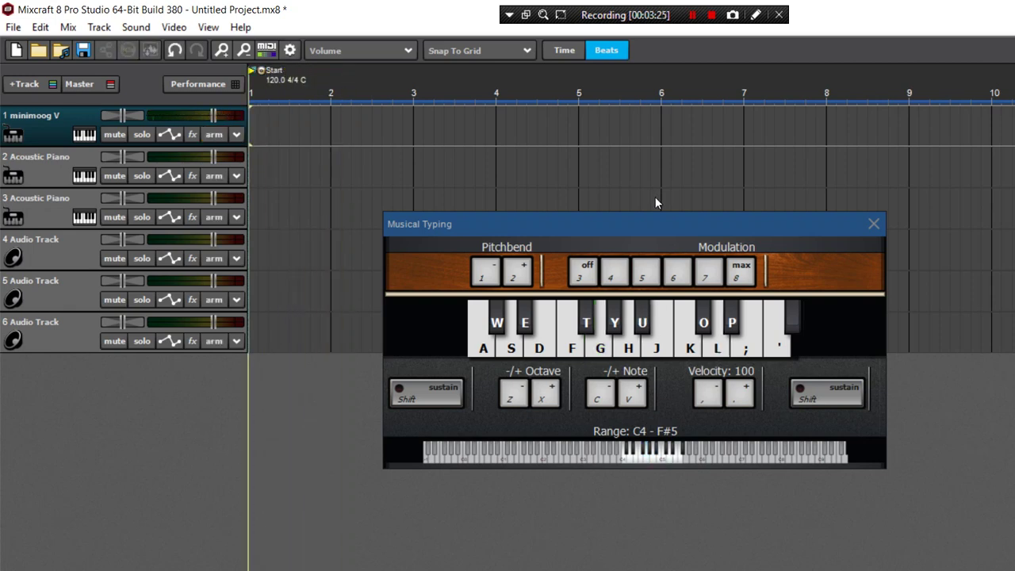
key(r)
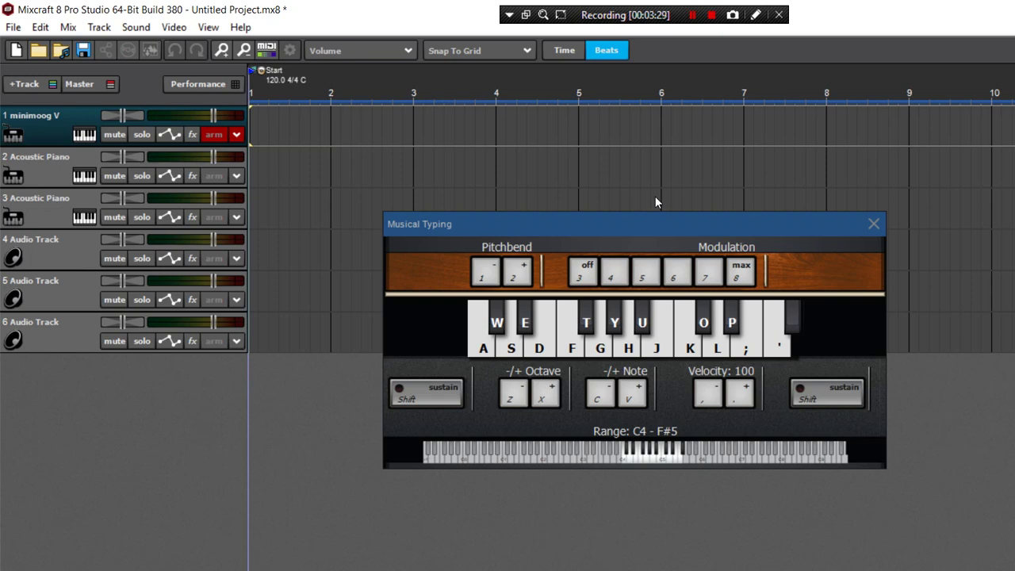
key(f)
key(space)
key(Delete)
Record the four-bar melody G, Bb, C, Eb, D, G, Bb, C, Bb, A on the minimoog V track and close Musical Typing.
key(r)
key(g)
key(u)
key(k)
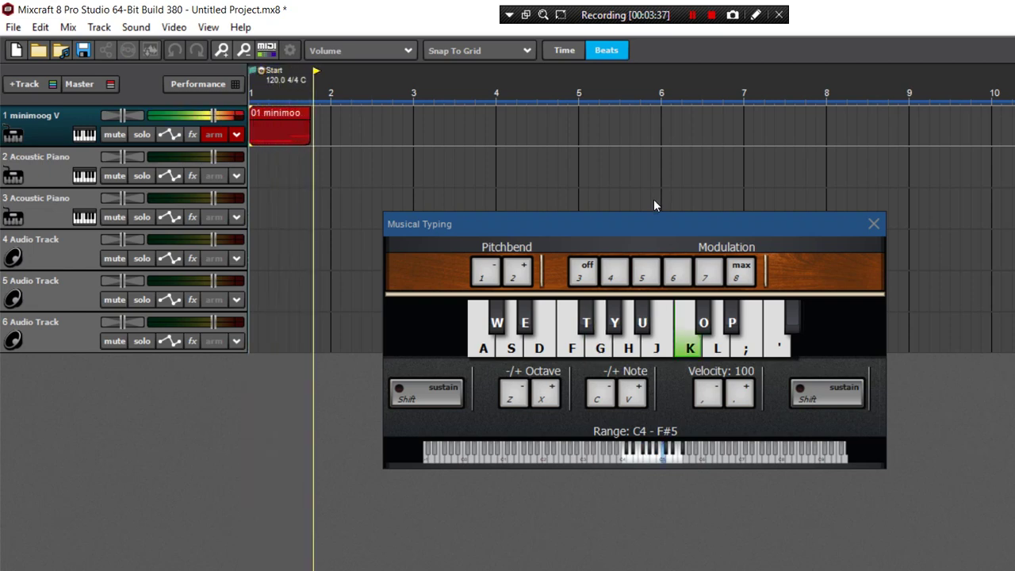
key(l)
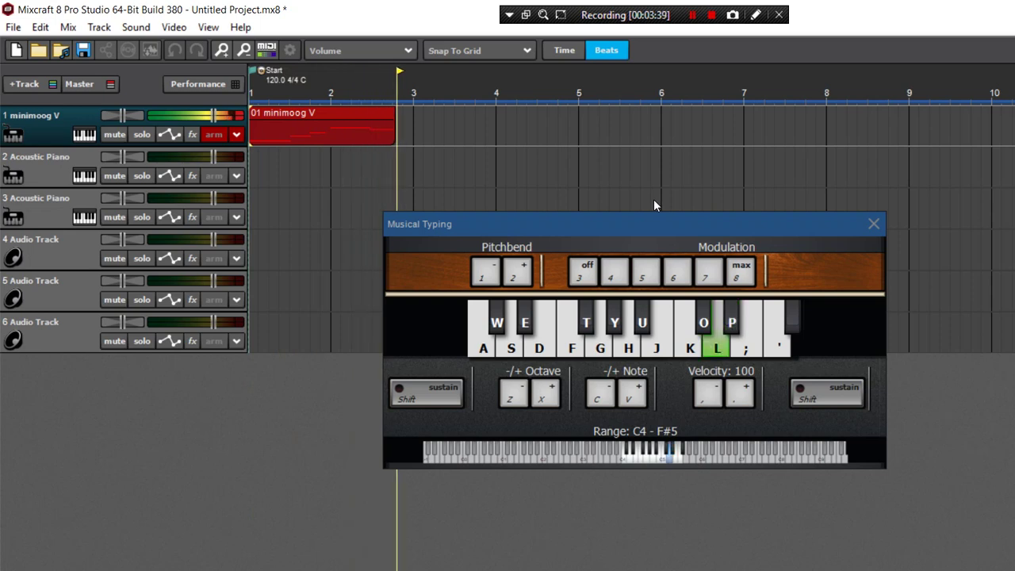
key(g)
key(u)
key(k)
key(u)
key(h)
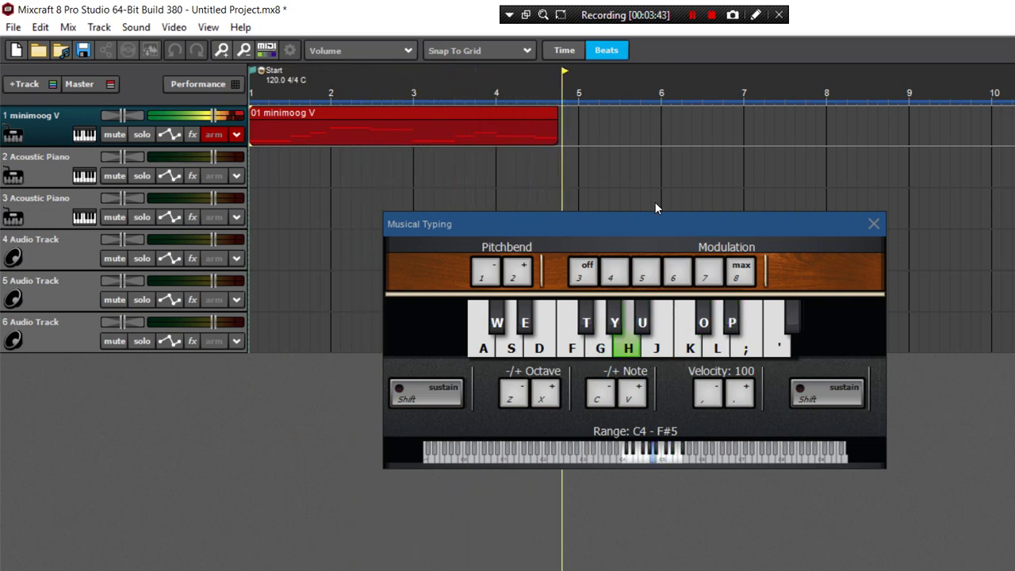
key(space)
click(874, 224)
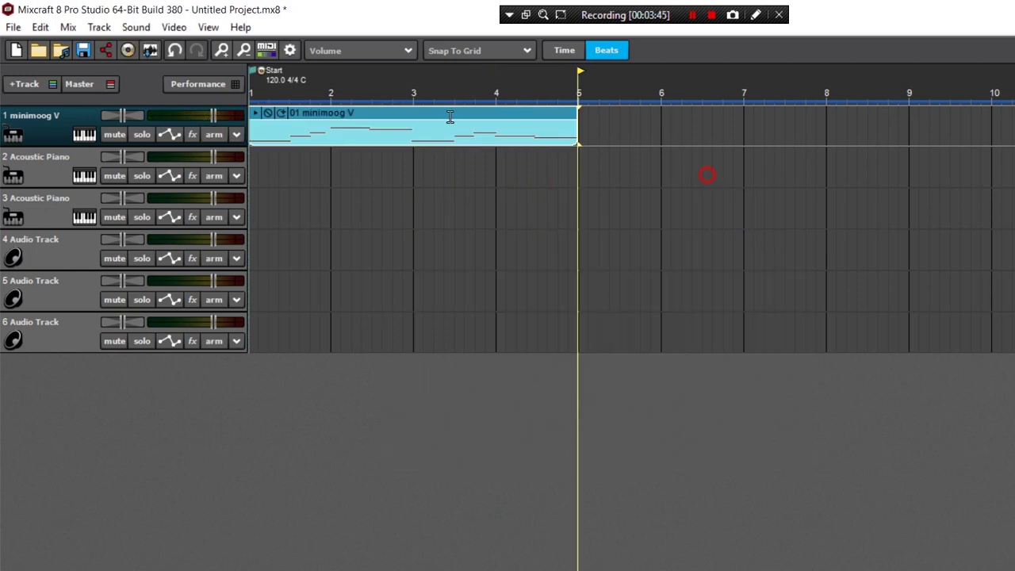
Open the recorded minimoog V clip and quantize all start times and note ends to 1/8 notes at 100% strength.
double_click(445, 118)
click(618, 437)
click(647, 456)
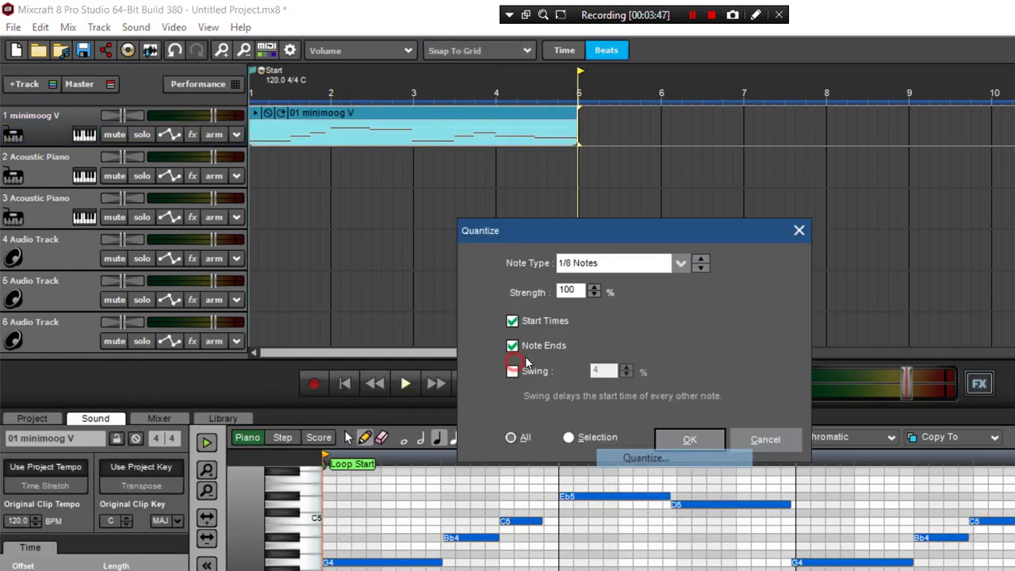
click(689, 440)
Lengthen the clip's first C5 note to the start of bar 2, and return the playhead to the project start.
drag(527, 521, 558, 521)
click(345, 383)
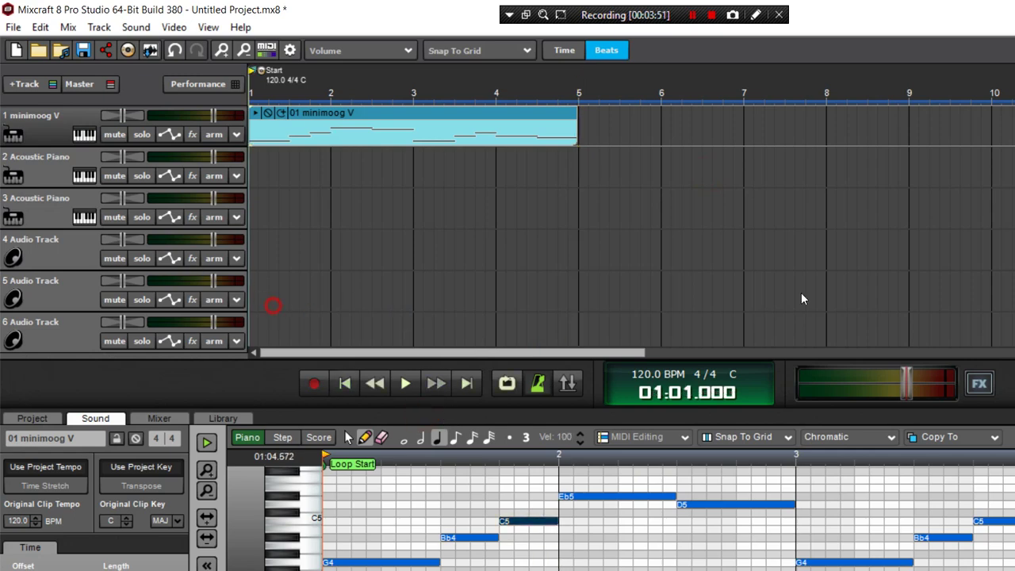
click(1009, 333)
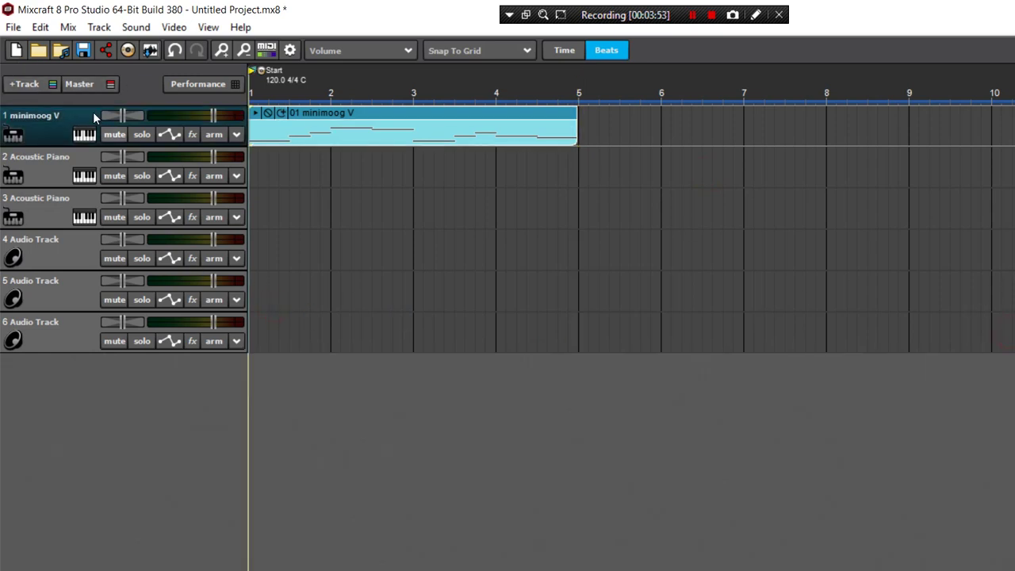
Mute the minimoog V track and load the VSTi instrument GTG K 1.3 on track 2.
click(114, 135)
click(84, 175)
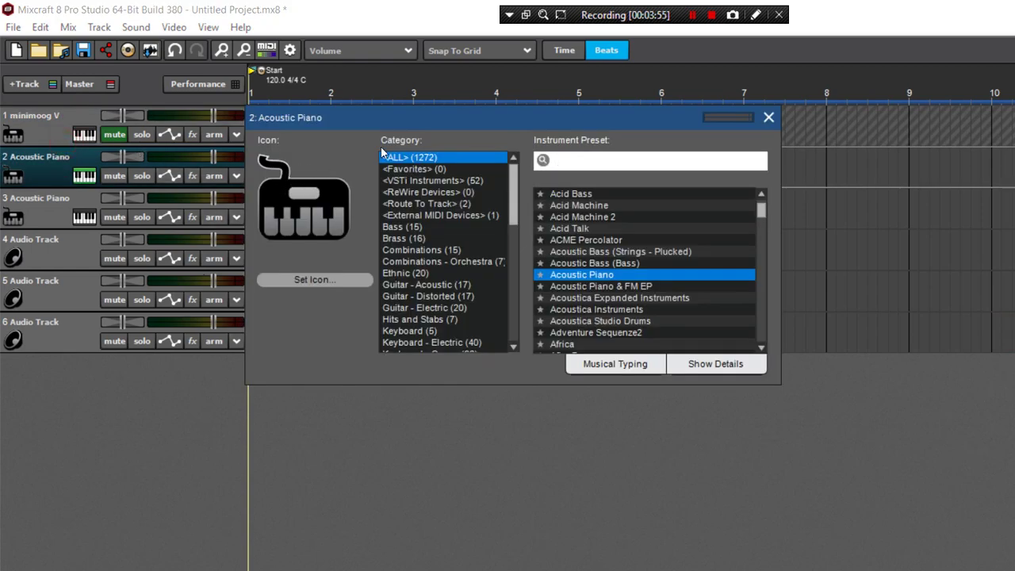
click(433, 180)
scroll(468, 233, down, 2)
scroll(468, 223, down, 5)
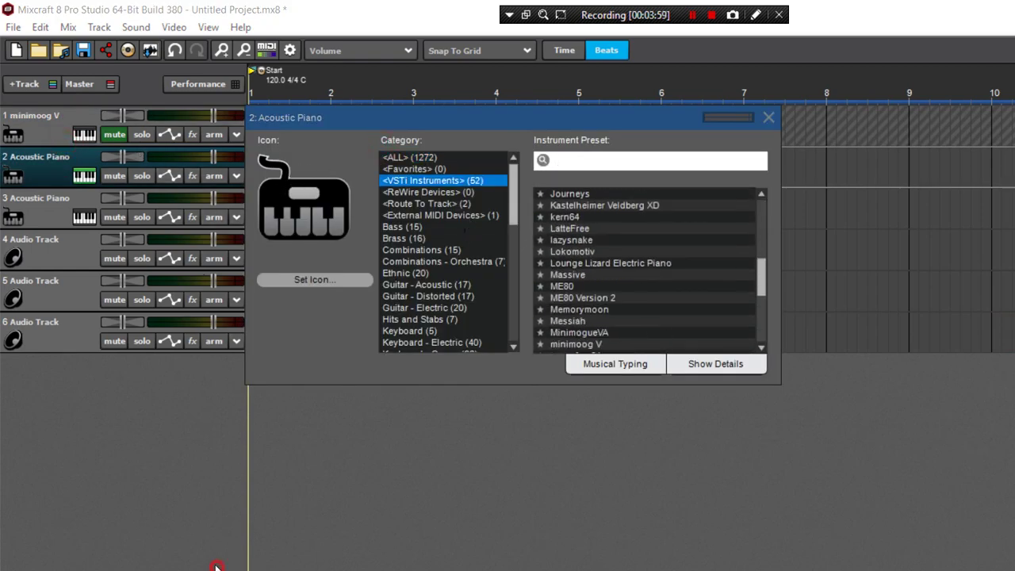
click(131, 487)
click(793, 260)
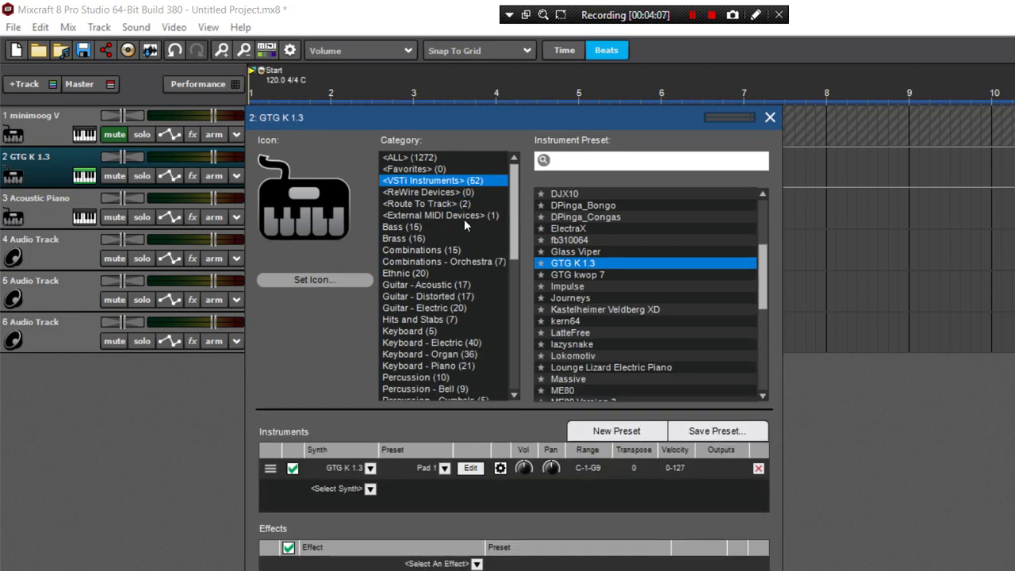
Open the GTG K 1.3 editor on track 2, choose the StellarPiano preset, and close the editor.
click(470, 468)
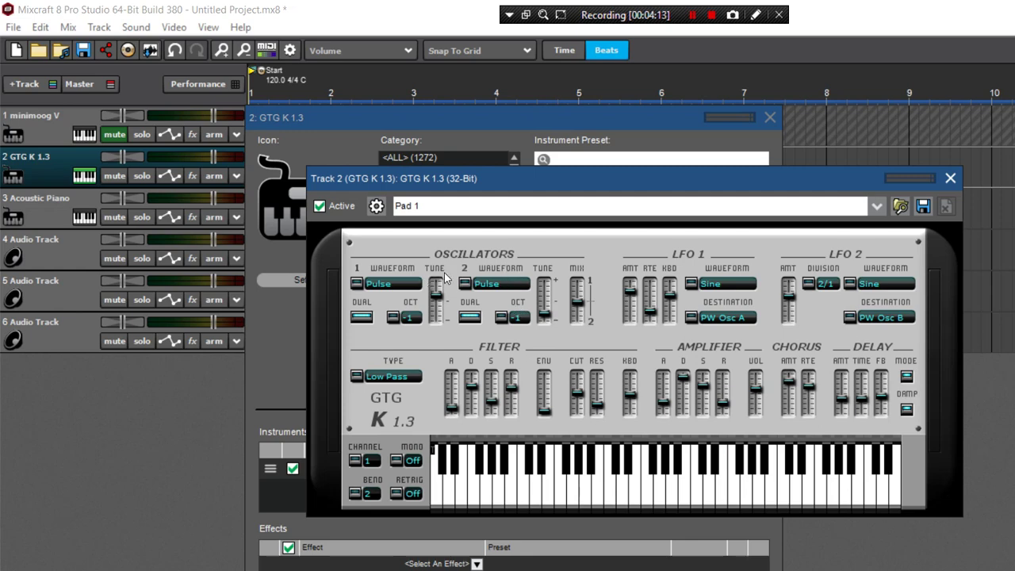
click(877, 206)
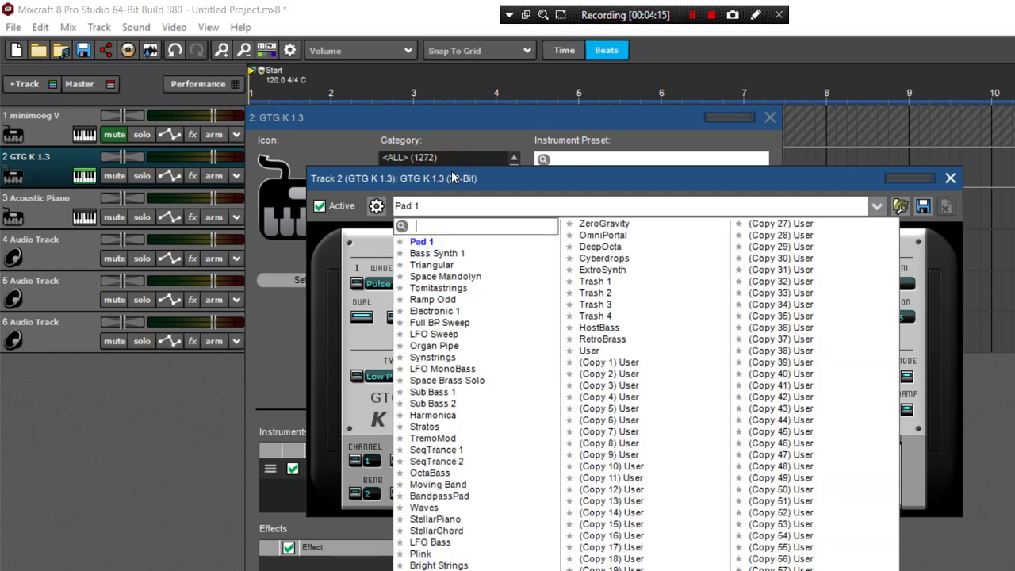
key(Down)
key(Down)
key(Down)
key(Down)
key(Down)
key(Down)
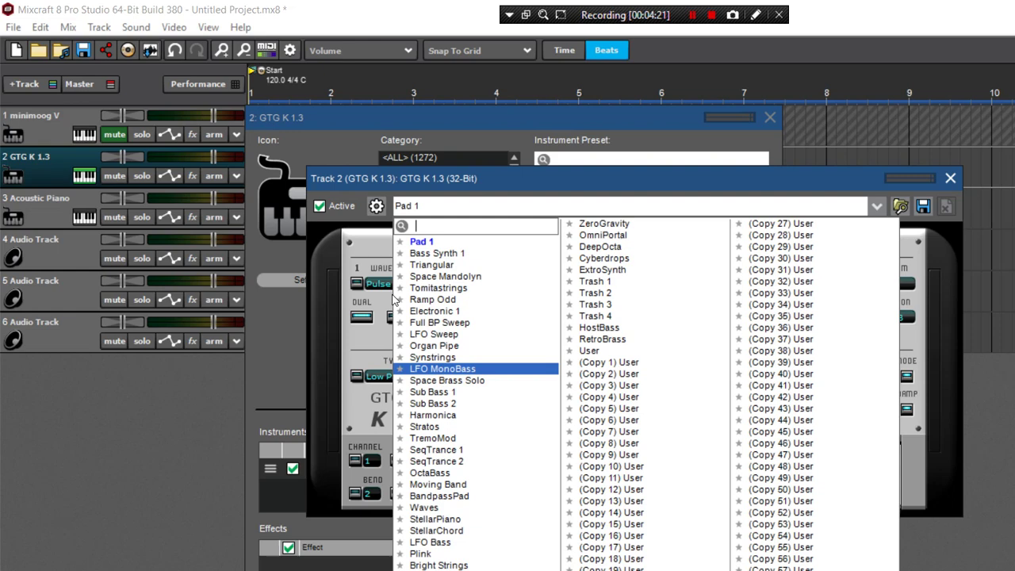
key(Down)
key(Down)
key(Down)
key(Down)
key(Down)
key(Down)
key(Down)
key(Down)
key(Down)
key(Down)
key(Down)
key(Down)
key(Down)
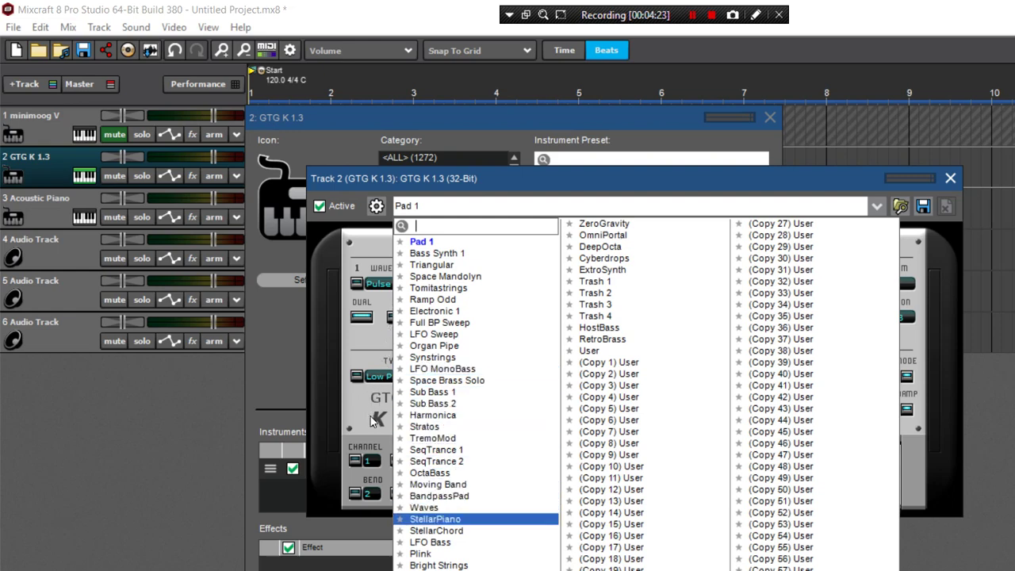
key(Return)
click(763, 145)
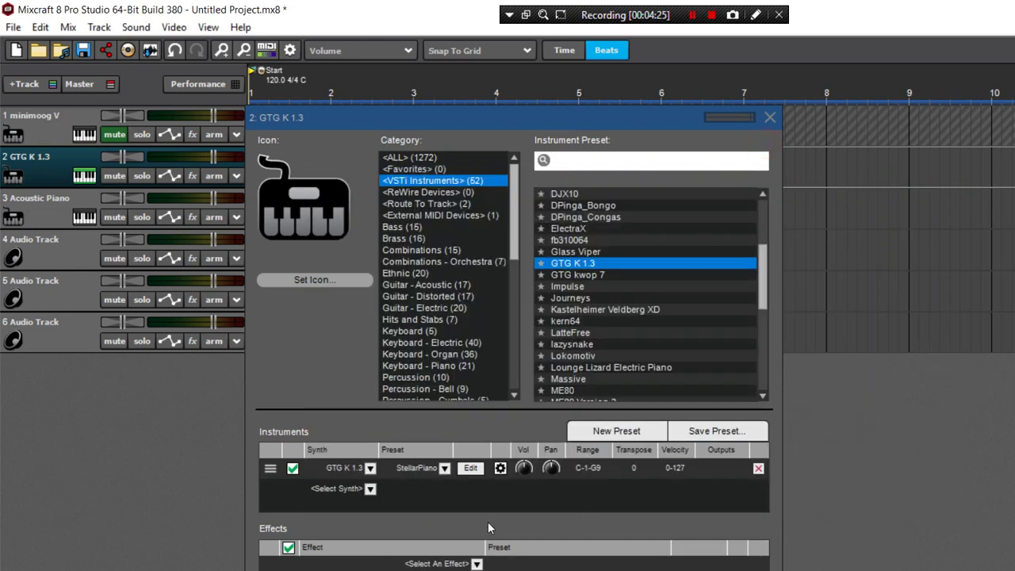
Audition the StellarPiano preset with Musical Typing, playing in the C4 octave and one octave lower from C3.
click(490, 493)
key(a)
key(g)
key(u)
key(l)
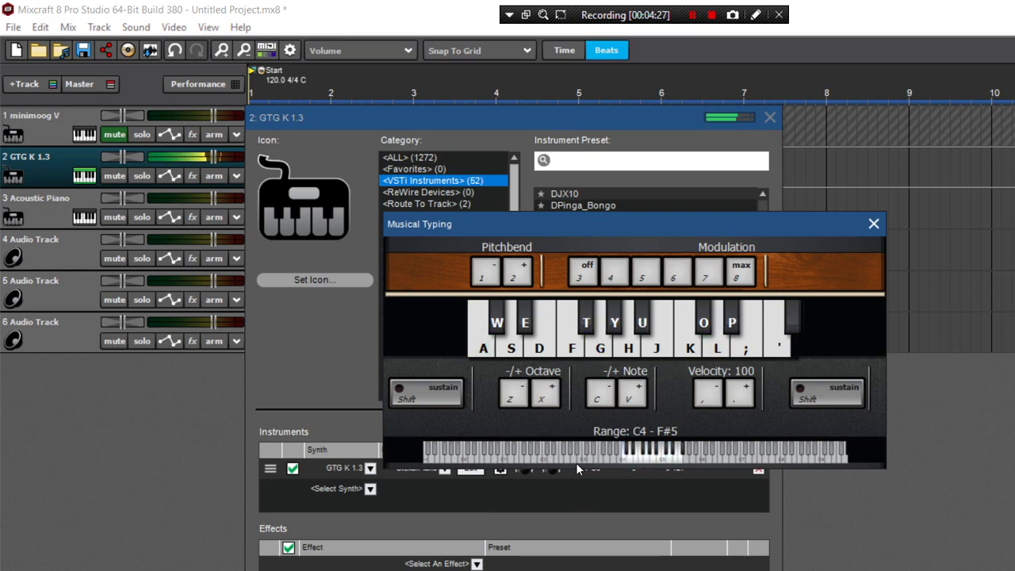
key(z)
key(a)
key(g)
key(u)
key(l)
key(g)
key(l)
key(g)
key(a)
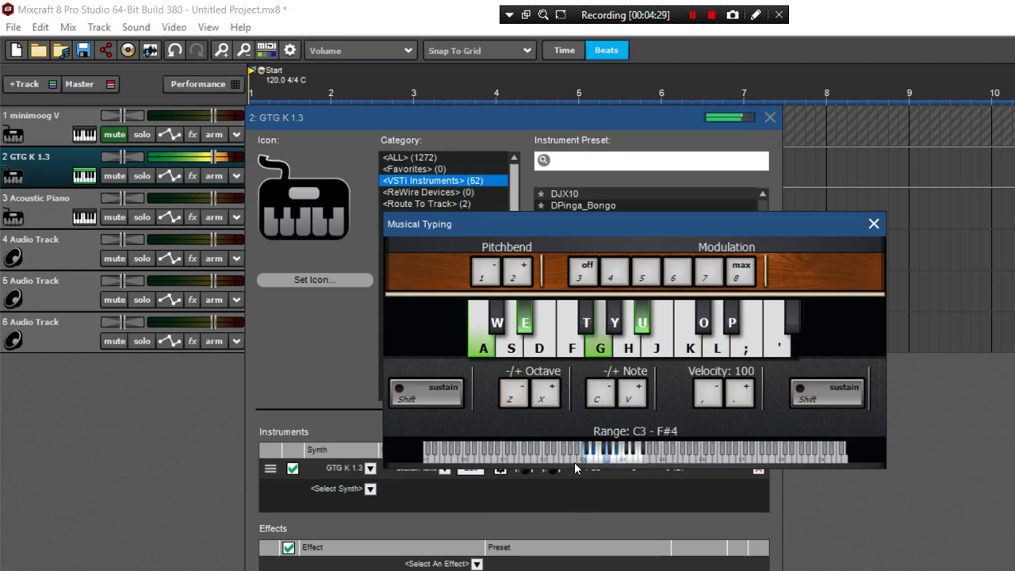
key(u)
key(j)
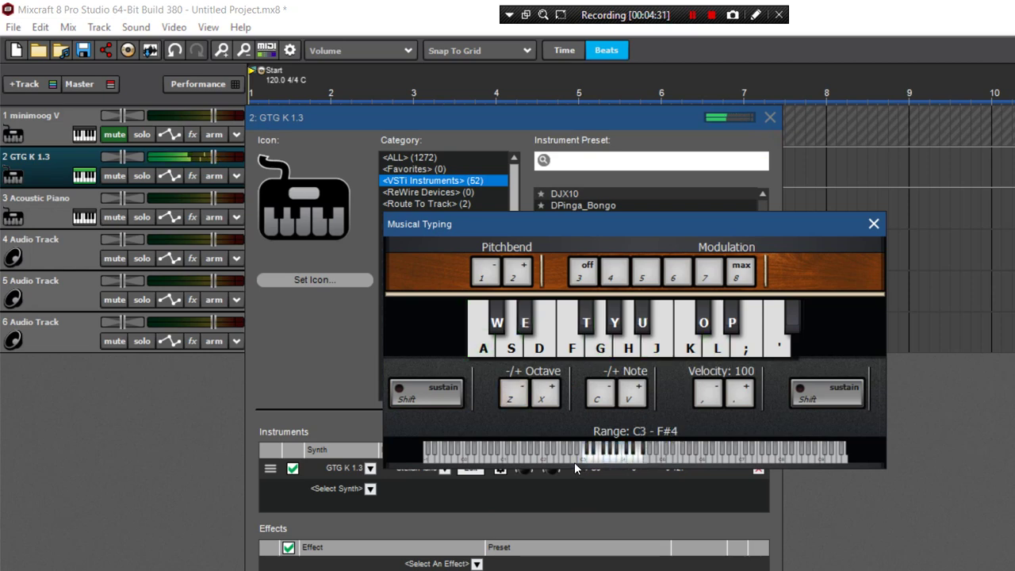
key(d)
key(j)
key(s)
key(h)
key(d)
key(g)
Try the Harmonics preset on GTG K 1.3, auditioning notes and chords from C3 up through the C4 and C5 octaves.
click(318, 377)
click(445, 468)
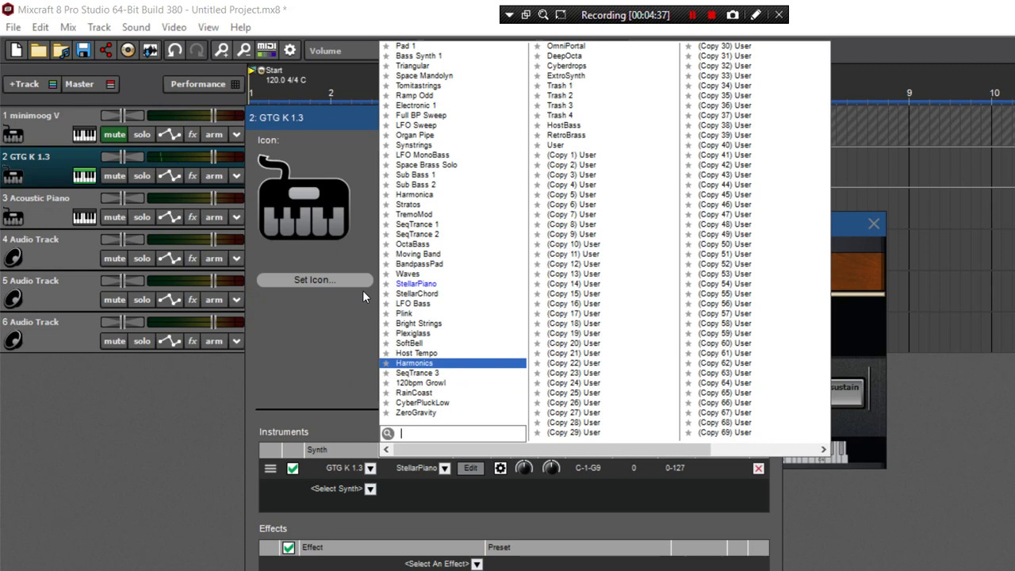
click(453, 363)
key(e)
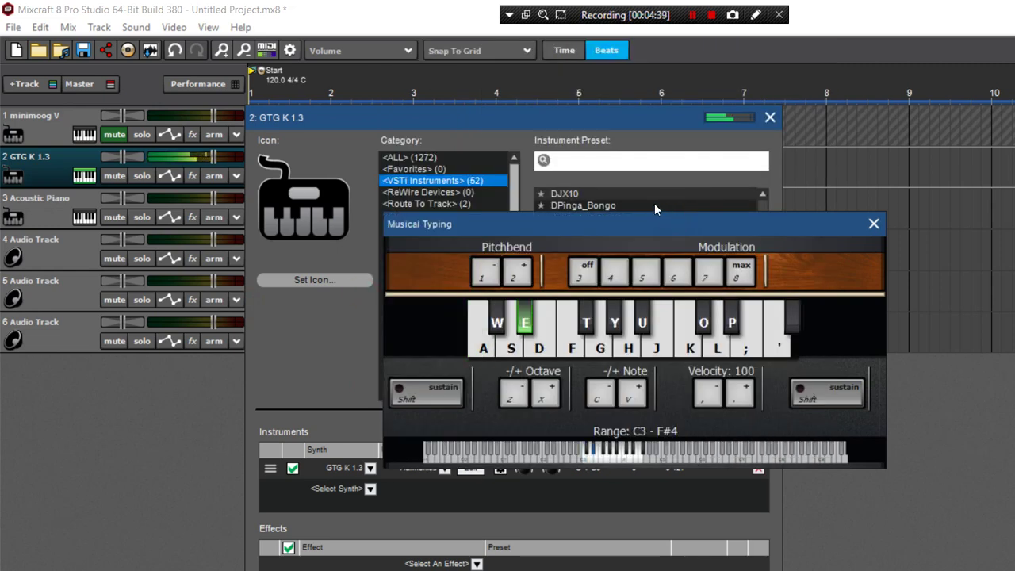
key(x)
key(a)
key(g)
key(e)
key(s)
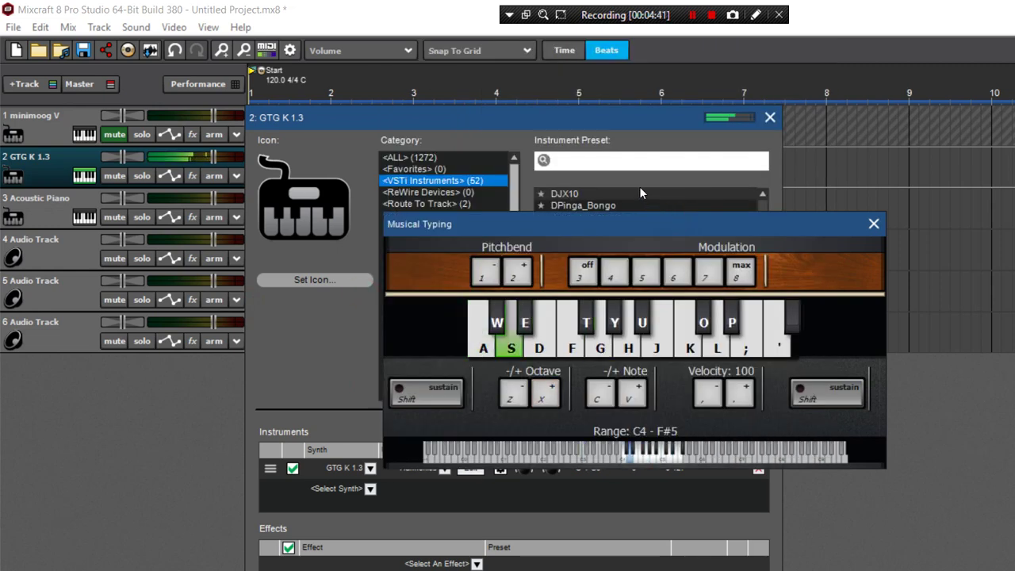
key(t)
key(u)
key(t)
key(l)
key(w)
key(g)
key(x)
key(a)
key(g)
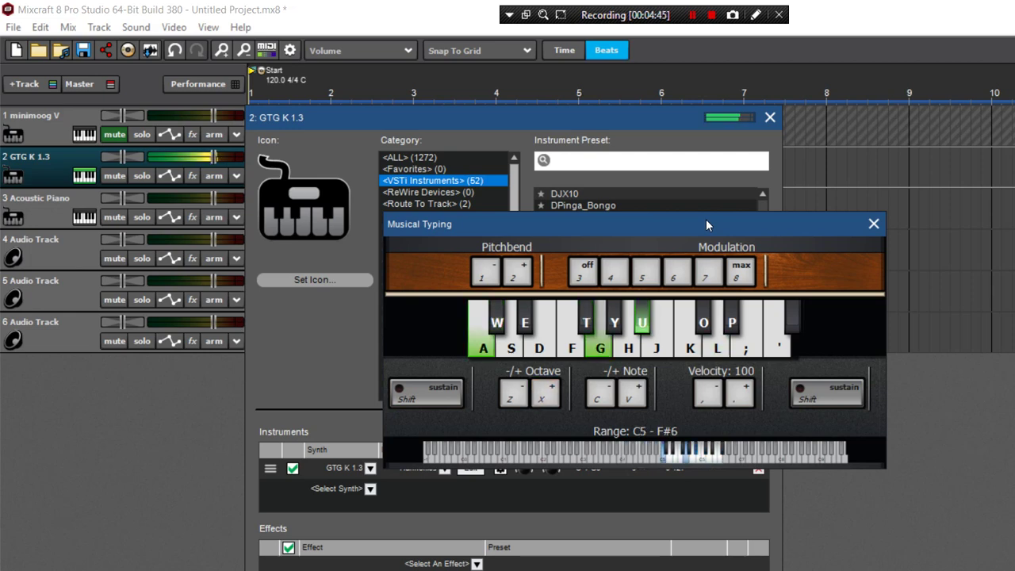
key(a)
key(g)
key(a)
key(g)
key(a)
key(e)
key(f)
key(h)
key(y)
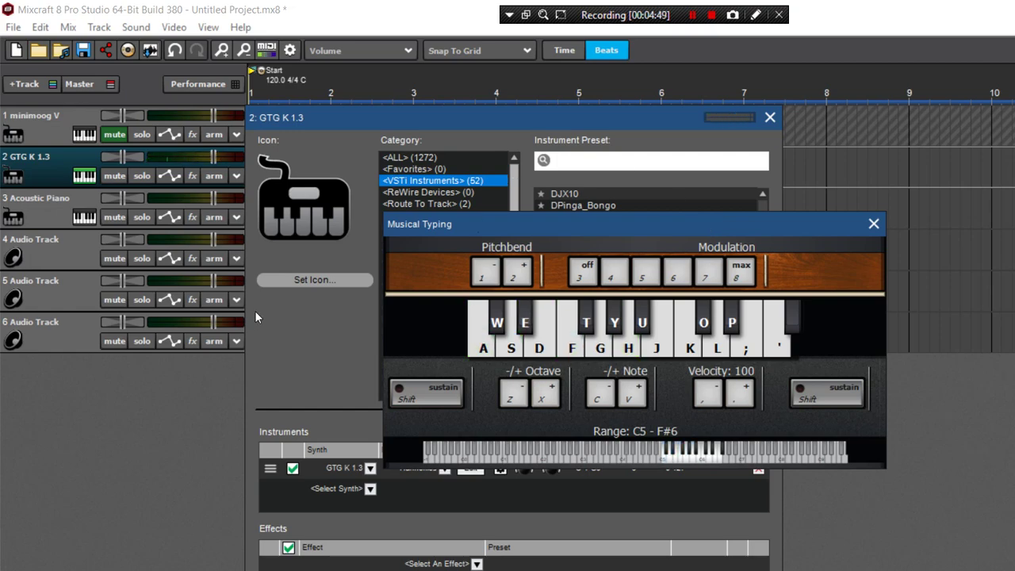
Try the ZeroGravity preset on GTG K 1.3, auditioning notes in the C5 octave and down in the C4 octave.
click(258, 303)
click(425, 470)
click(447, 413)
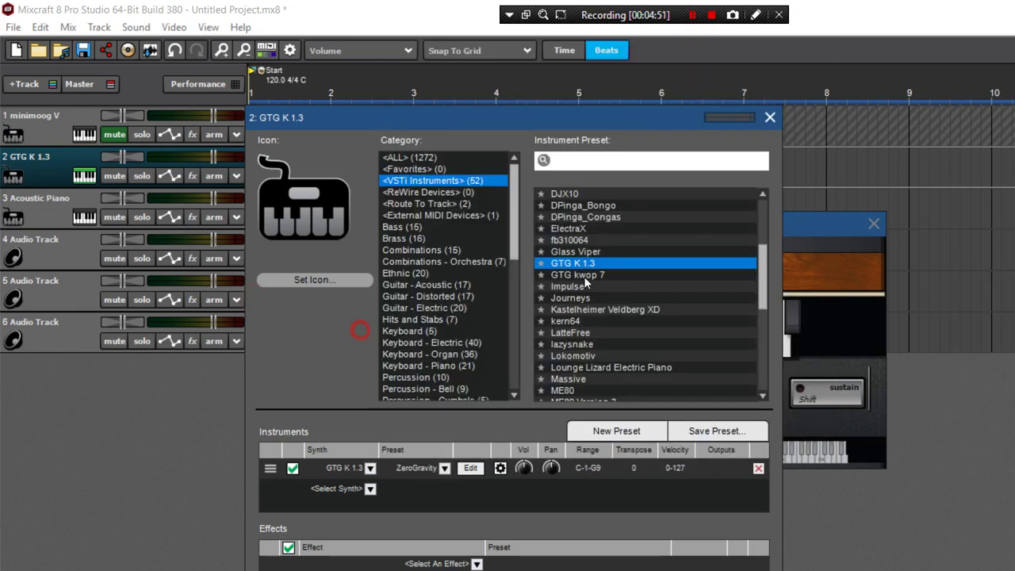
click(847, 257)
key(a)
key(e)
key(z)
key(a)
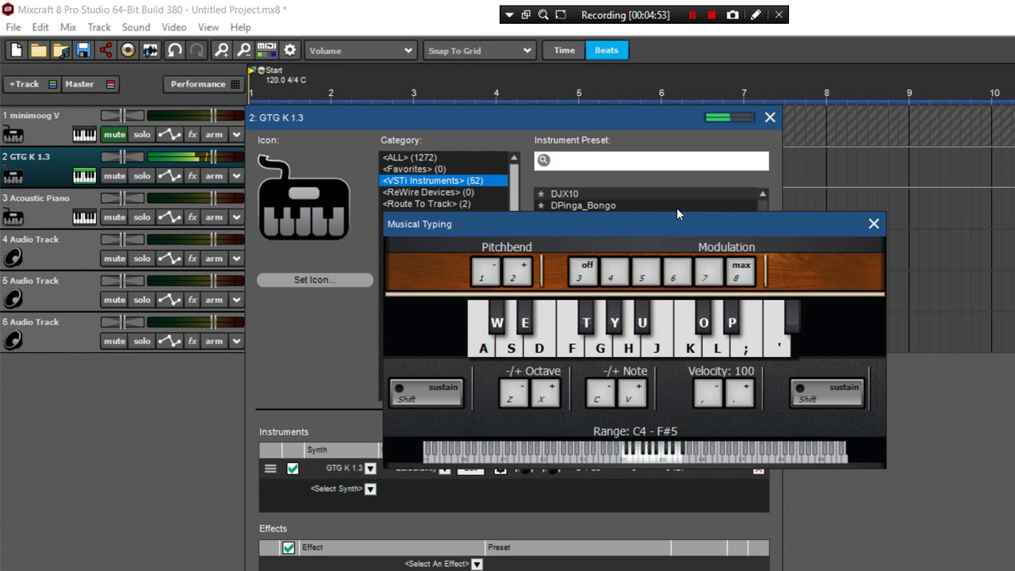
key(e)
key(s)
key(a)
Try the ExtroSynth preset on GTG K 1.3, auditioning notes down through the C3 and C2 octaves.
click(343, 379)
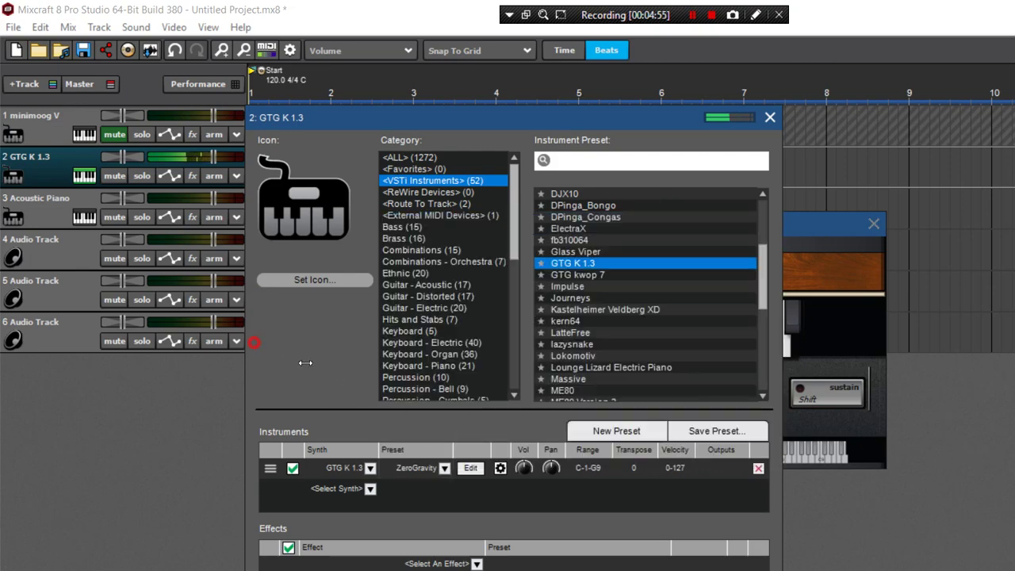
click(429, 469)
click(570, 77)
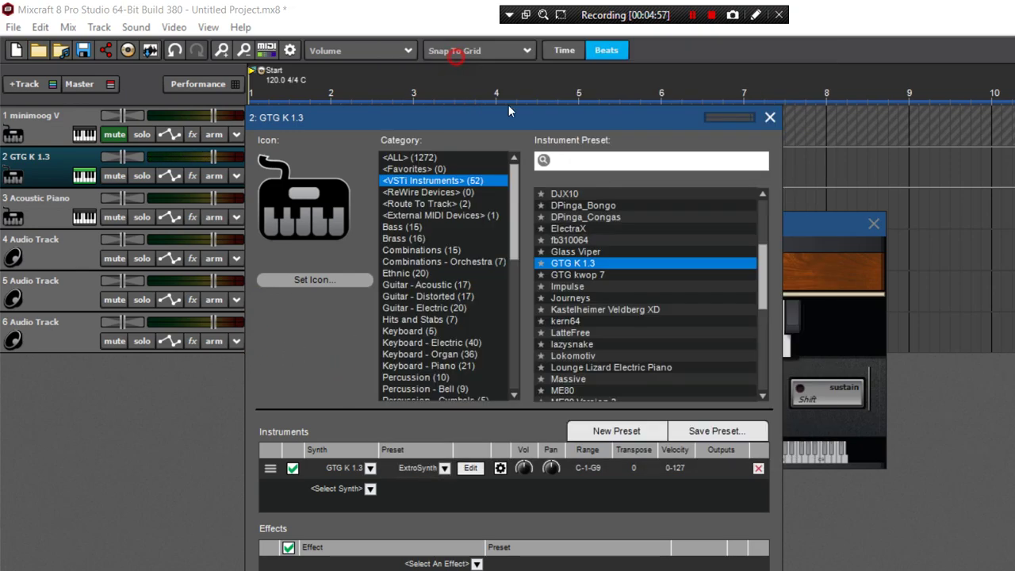
click(835, 257)
key(a)
key(e)
key(z)
key(a)
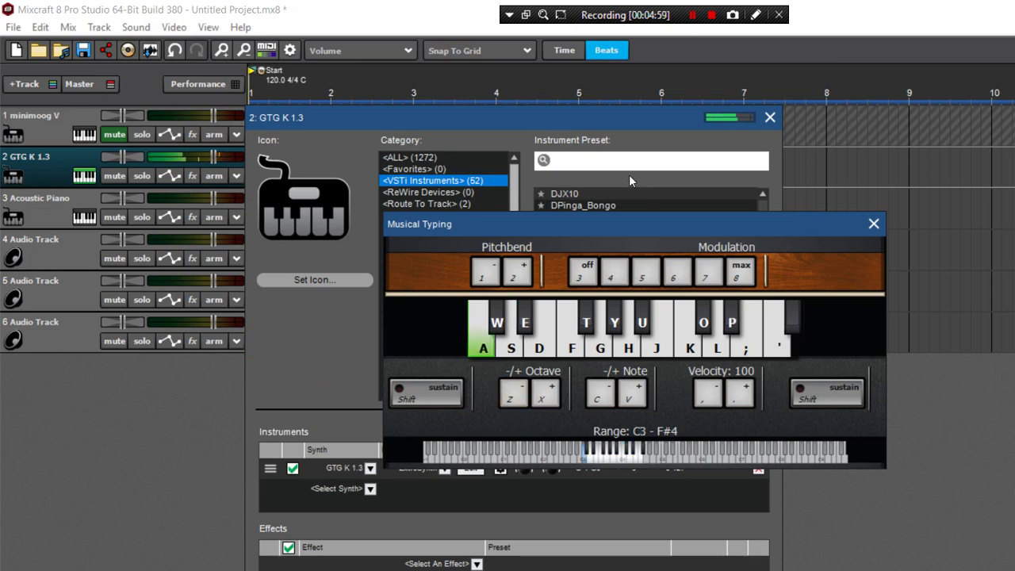
key(z)
key(a)
key(e)
key(f)
key(g)
key(s)
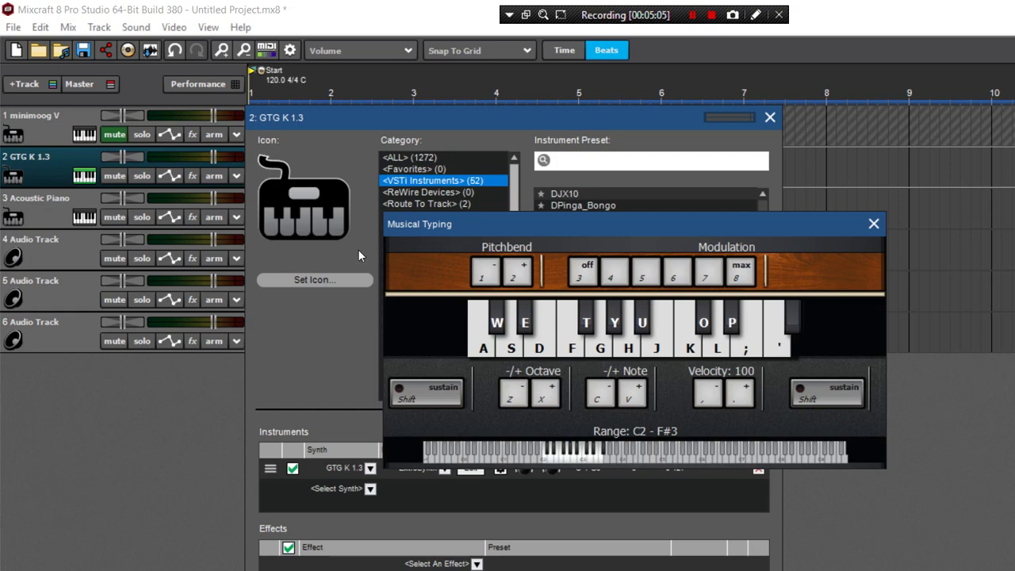
Try the LFO Bass preset on GTG K 1.3, auditioning notes from C2 and up in the C4 octave.
click(326, 372)
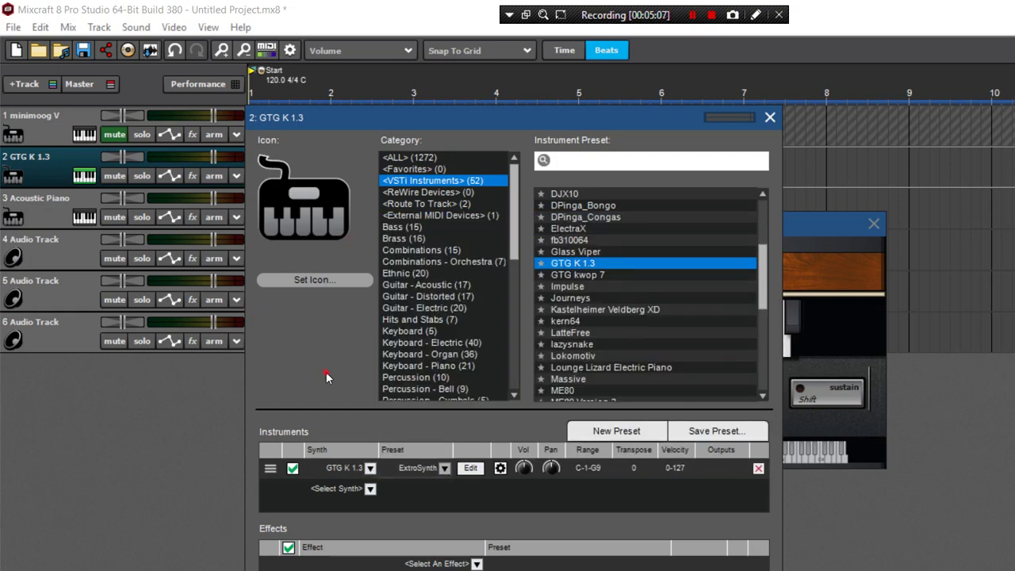
click(445, 468)
key(Up)
key(Down)
key(Up)
key(Return)
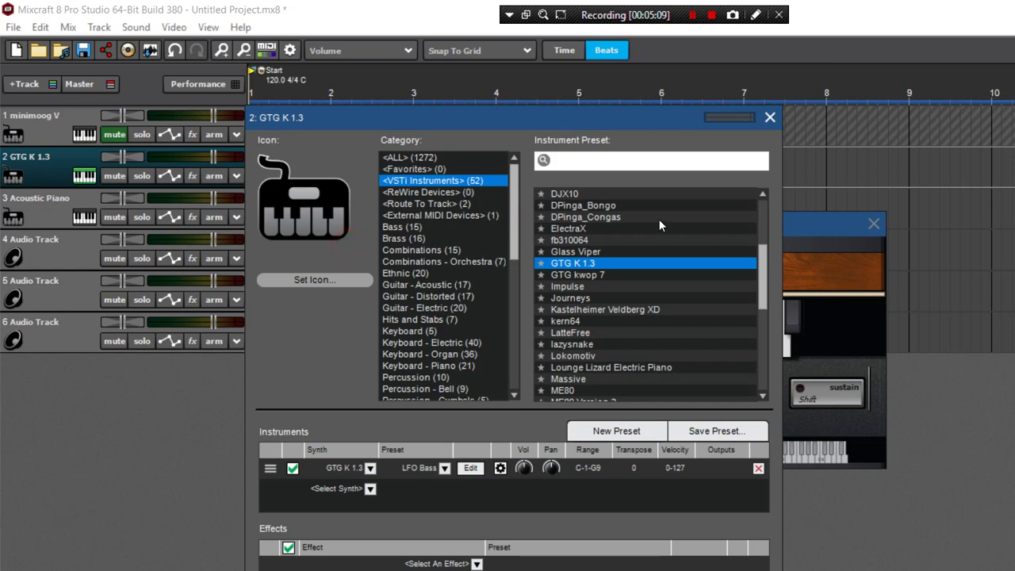
click(658, 219)
key(a)
key(e)
key(x)
key(x)
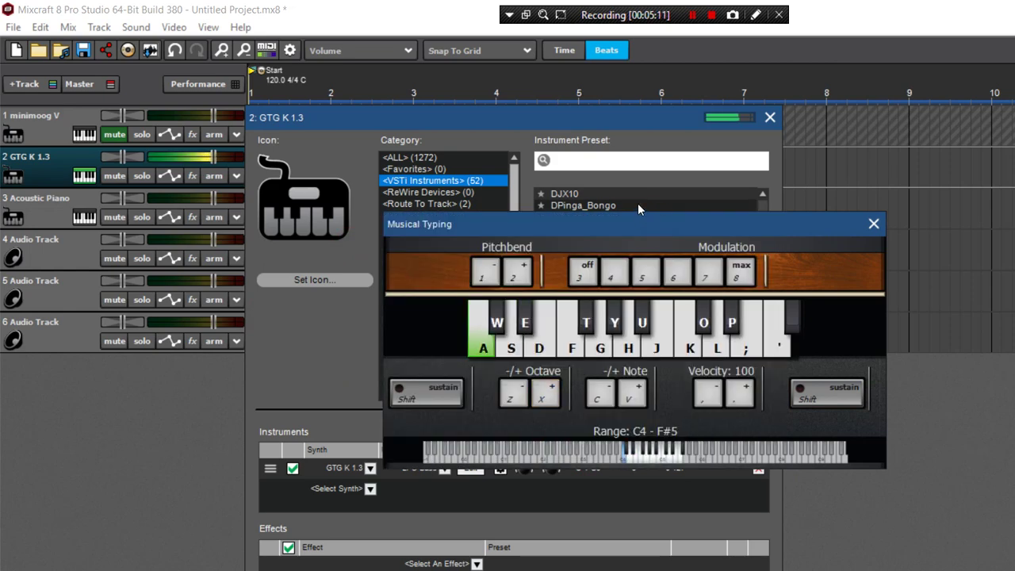
key(g)
key(e)
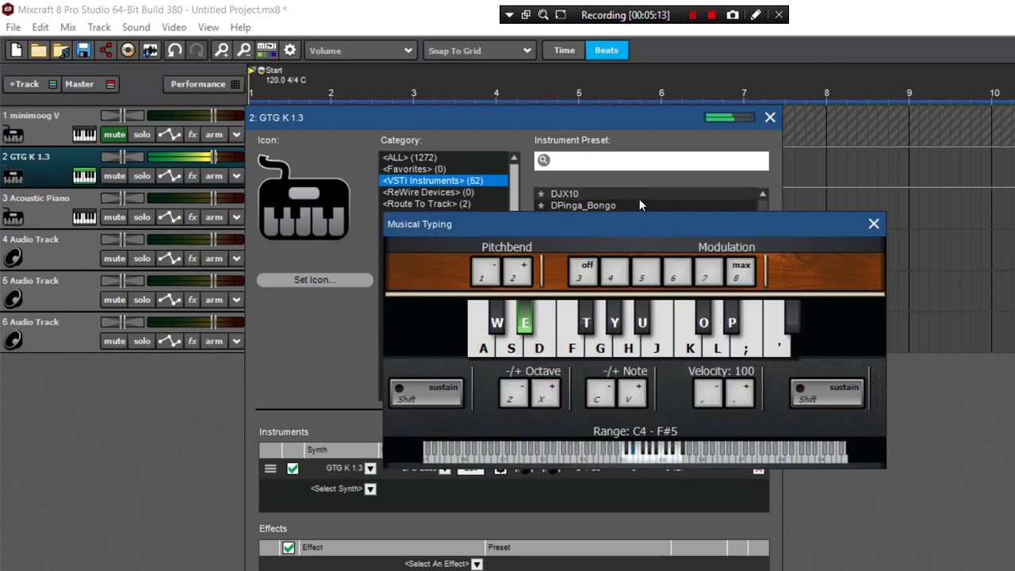
key(p)
key(k)
key(p)
key(g)
key(u)
key(e)
key(a)
Try the Waves preset on GTG K 1.3 and audition a repeated C4 note.
click(255, 266)
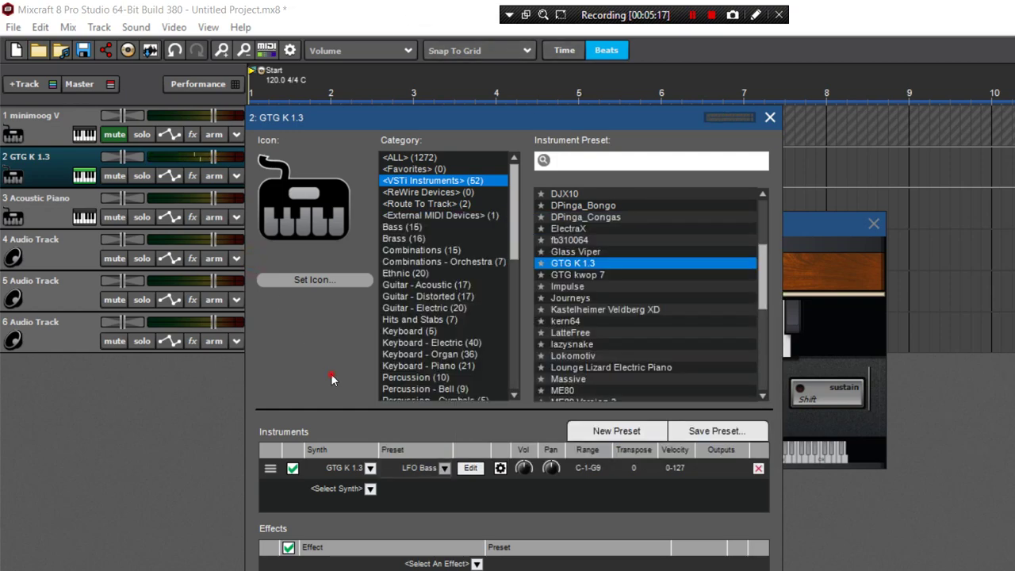
click(445, 469)
click(481, 273)
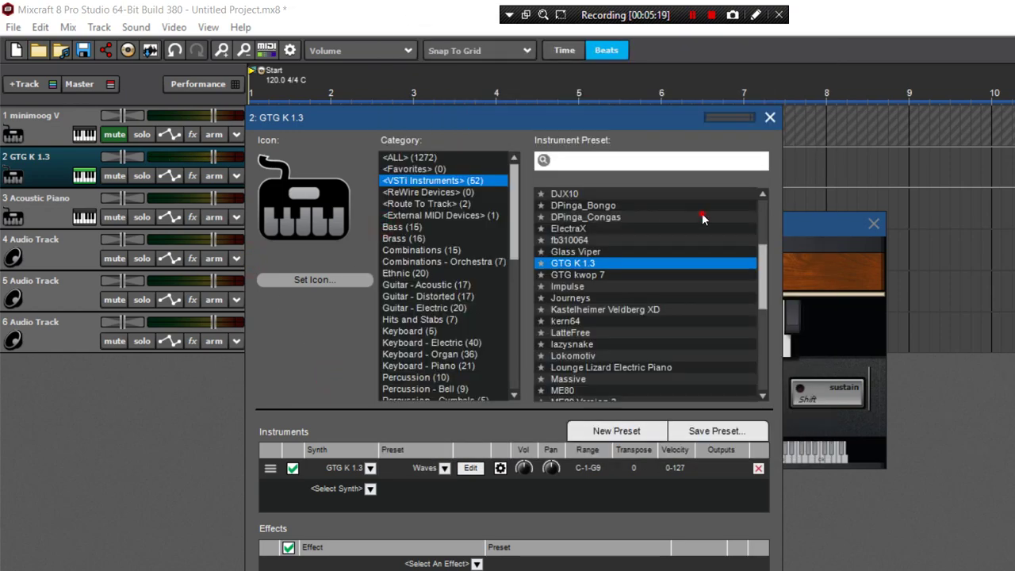
click(873, 262)
key(a)
key(a)
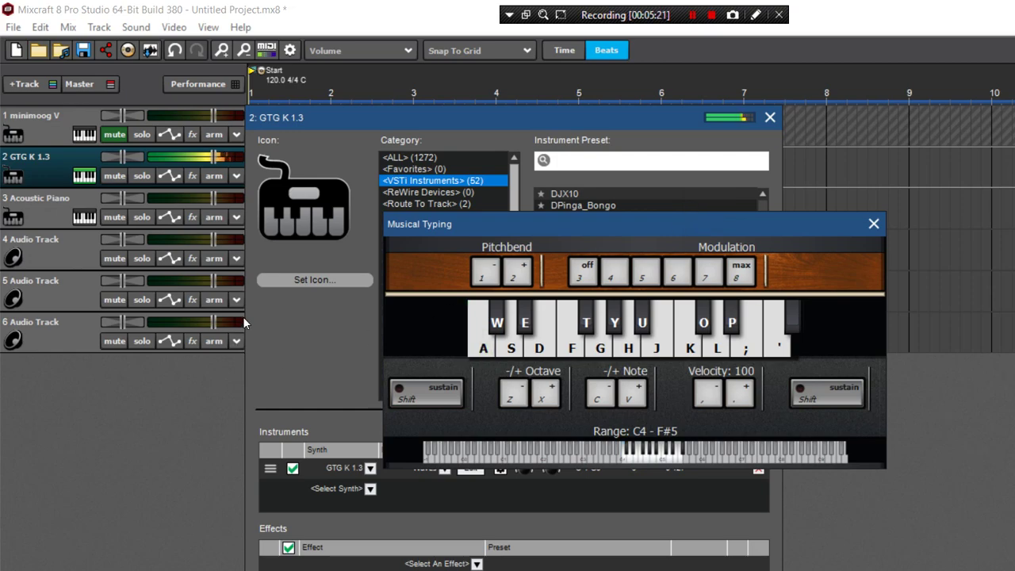
Try the CyberPluckLow preset on GTG K 1.3, auditioning short phrases in the C4 octave and one octave higher.
click(342, 368)
click(334, 379)
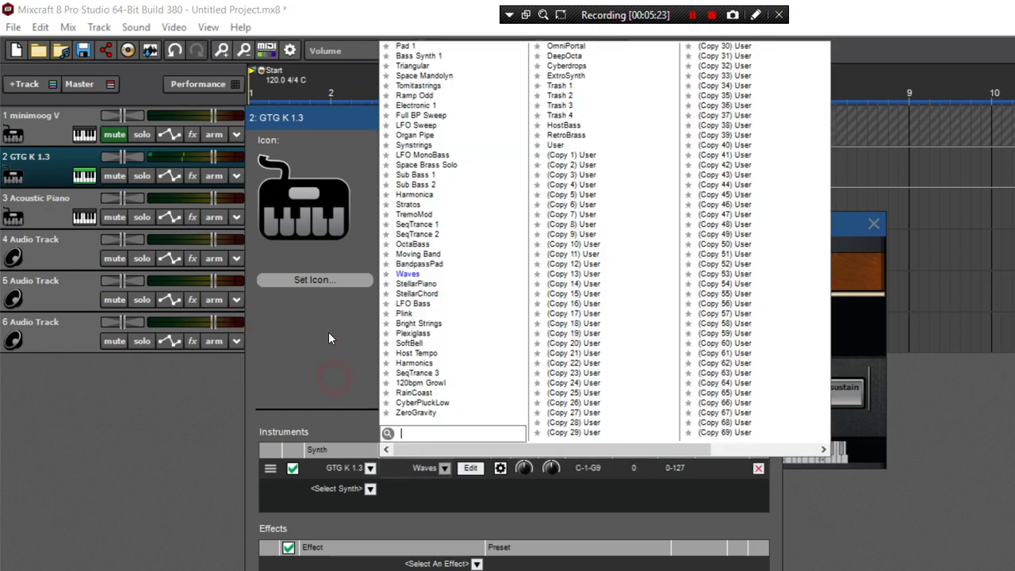
click(342, 322)
click(664, 200)
key(a)
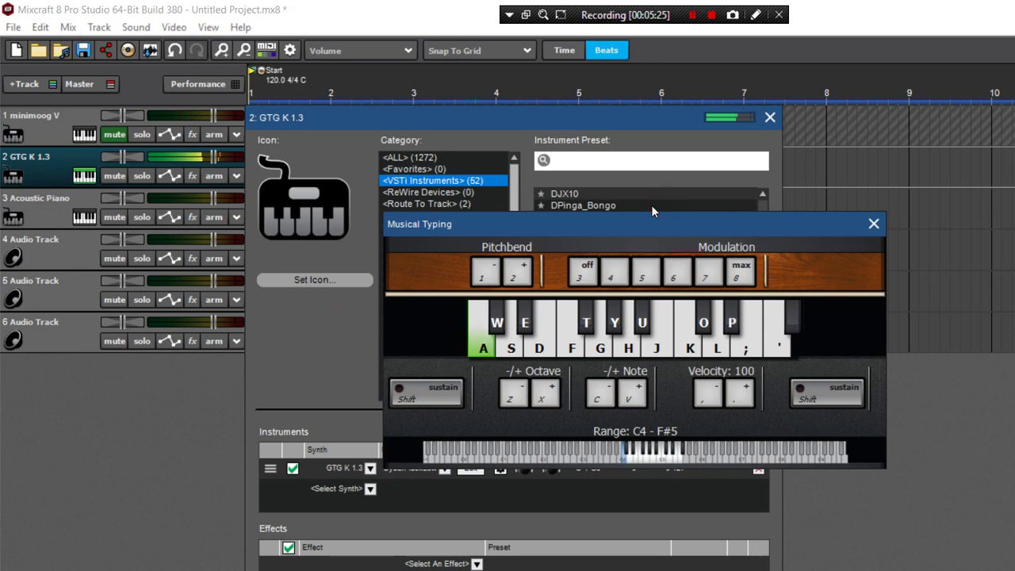
key(e)
key(g)
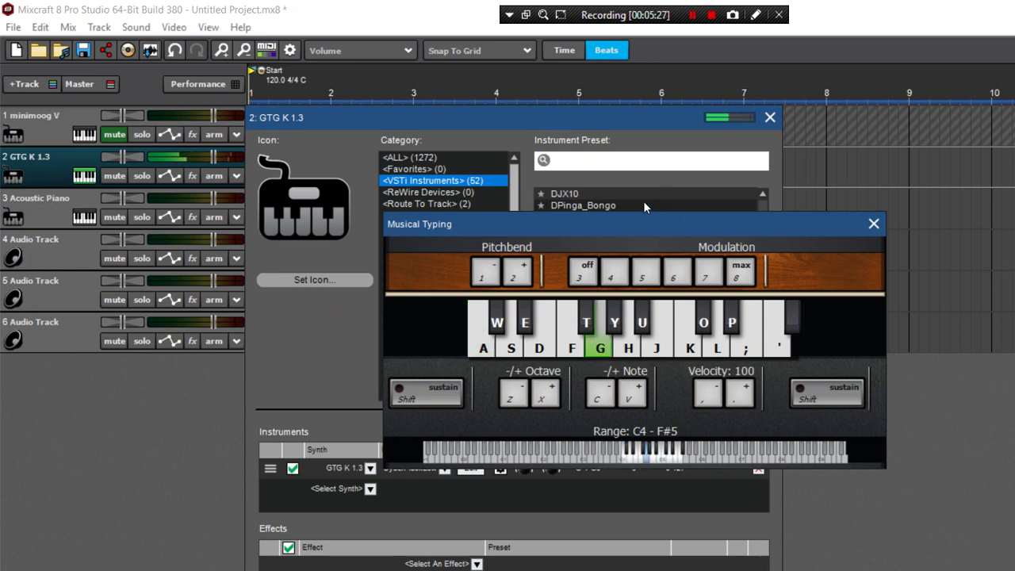
key(x)
key(a)
key(e)
key(f)
key(e)
key(a)
Set the GTG K 1.3 preset to Moving Band and audition chords in the C5 to F#6 range.
click(288, 313)
click(445, 468)
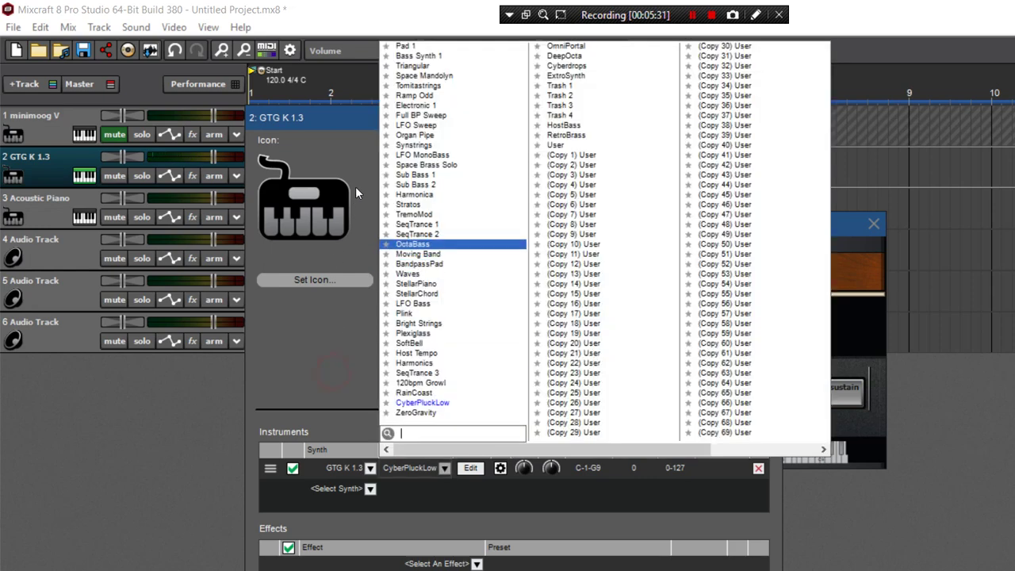
click(420, 254)
key(w)
key(e)
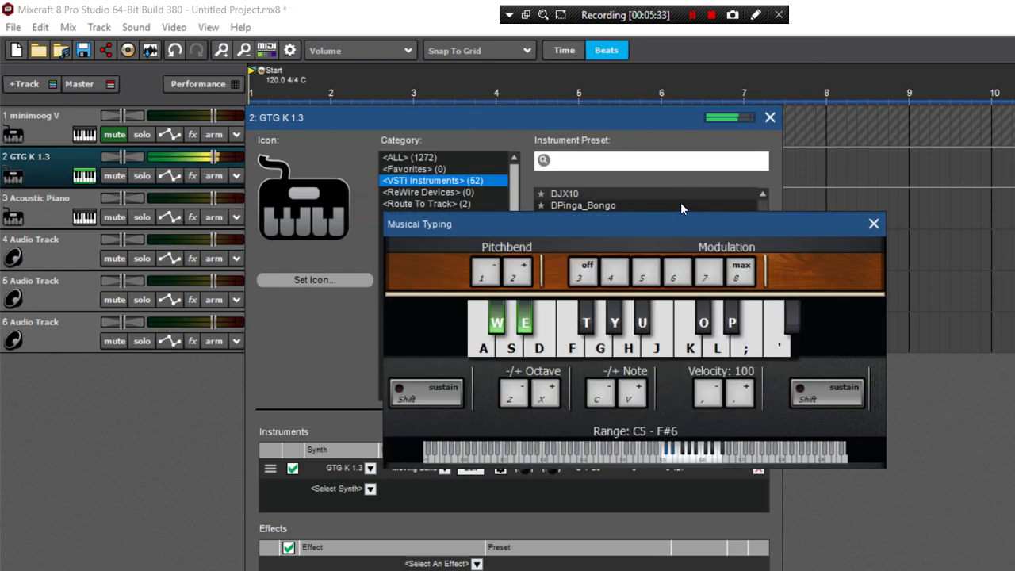
key(a)
key(e)
key(a)
key(e)
key(g)
key(u)
key(l)
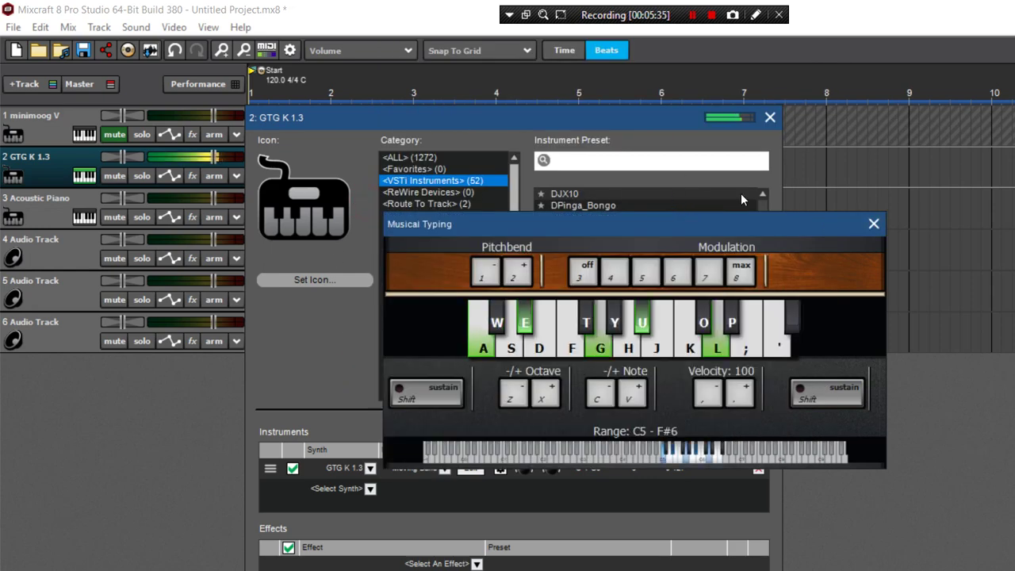
key(f)
key(y)
key(k)
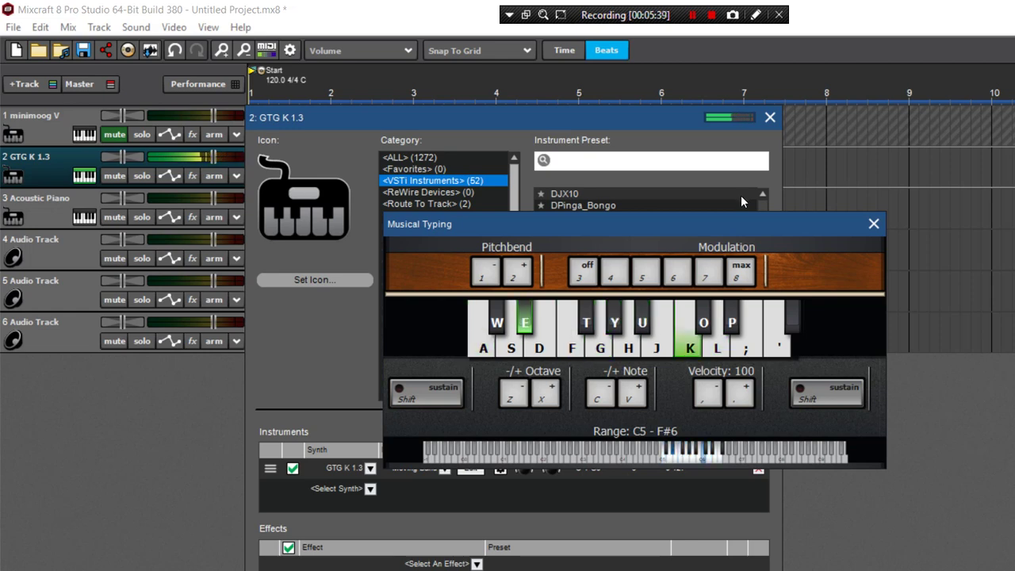
key(a)
key(g)
key(u)
key(l)
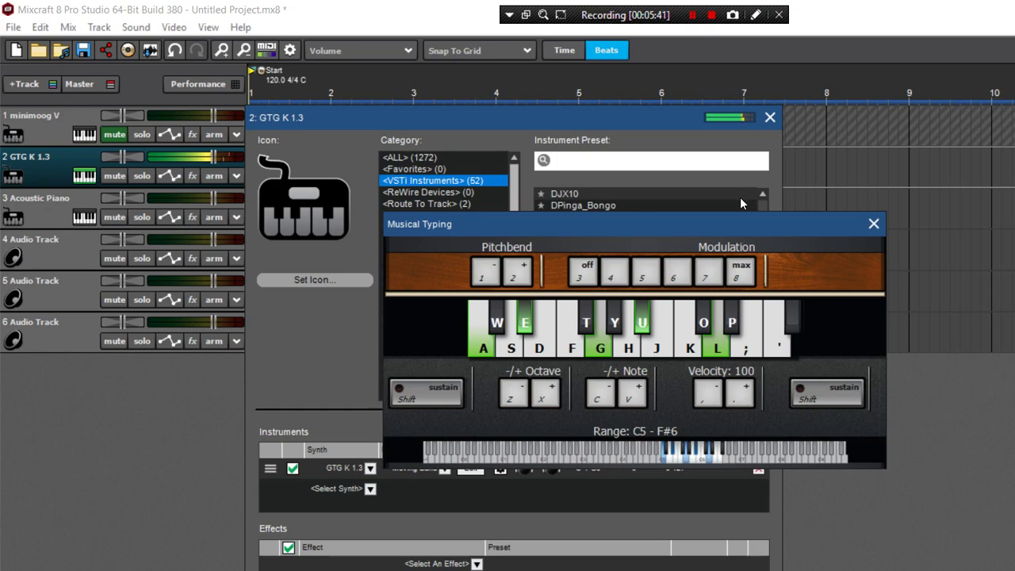
key(w)
key(f)
key(h)
key(o)
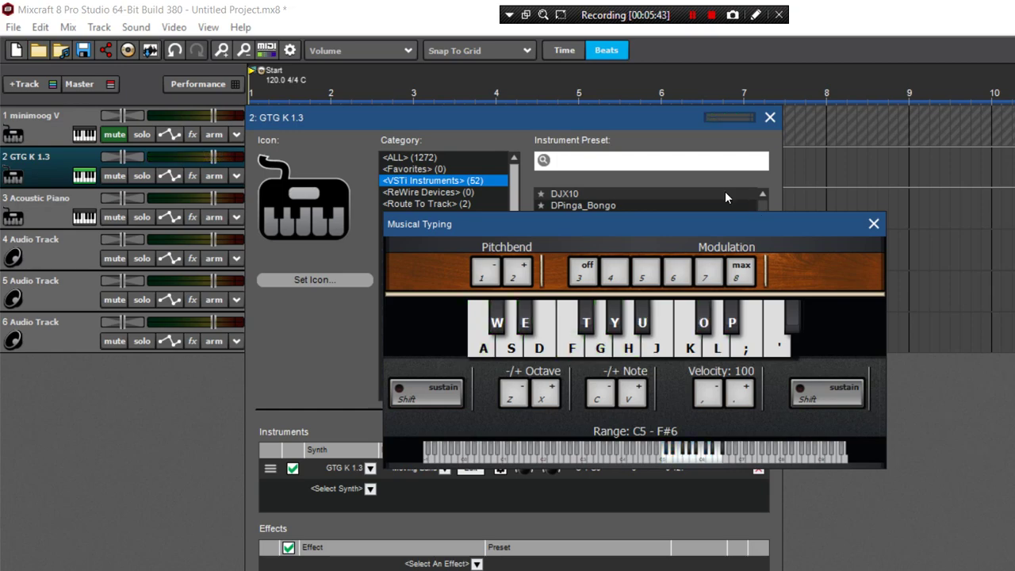
Try the LFO Sweep preset on GTG K 1.3, auditioning notes in the C5 octave and a chord one octave lower.
click(293, 280)
click(415, 468)
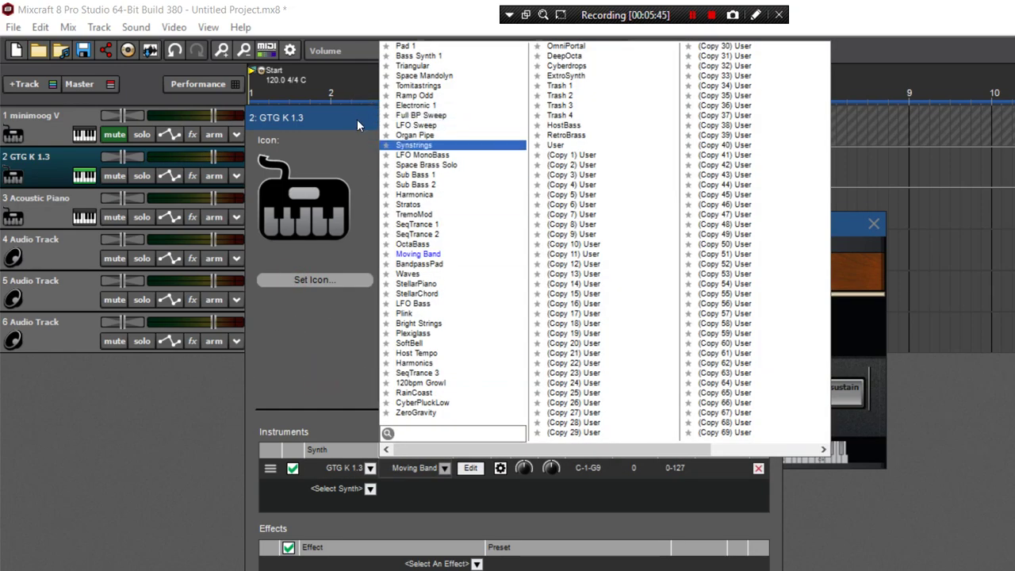
click(415, 124)
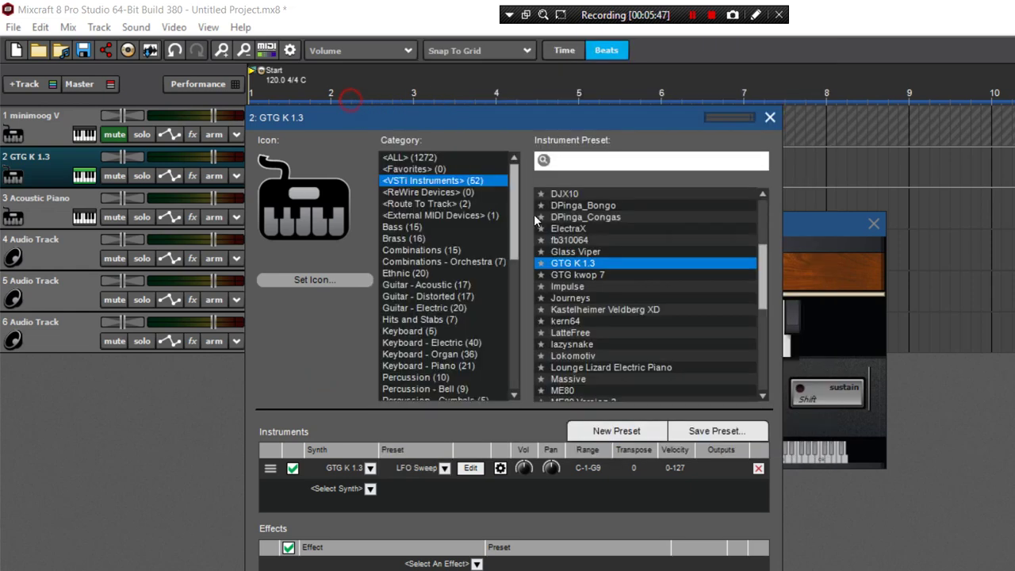
click(700, 221)
key(a)
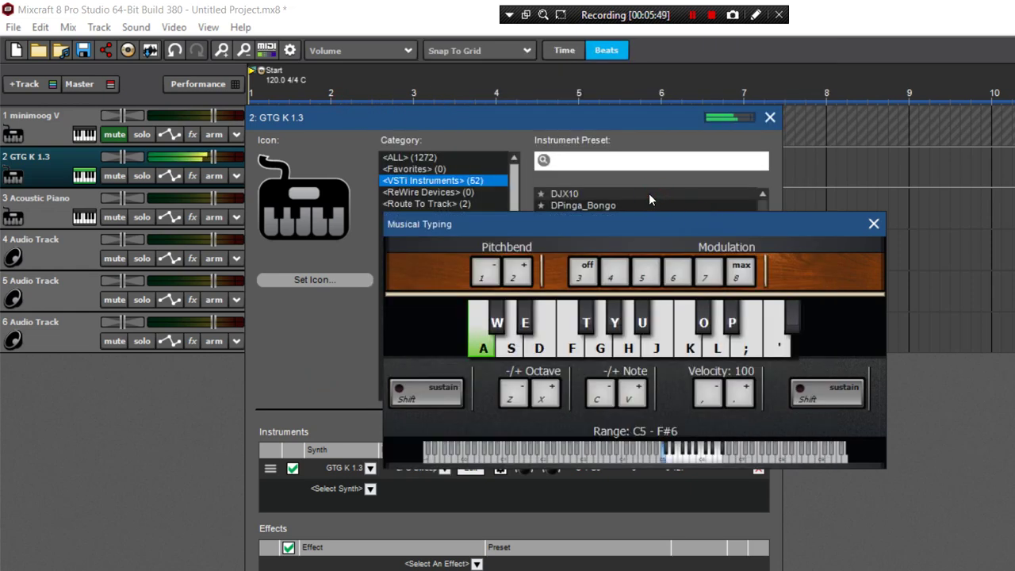
key(g)
key(e)
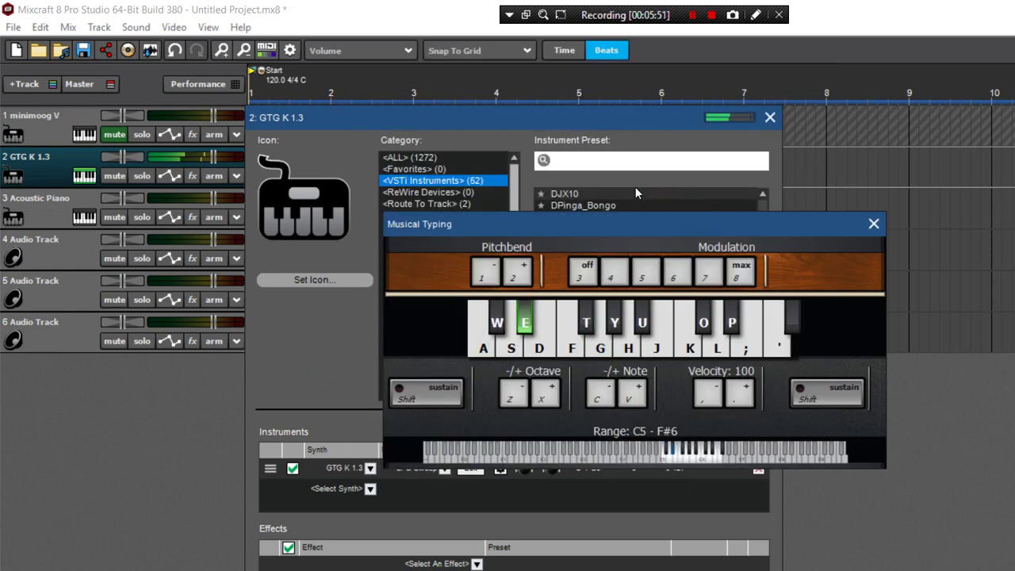
key(s)
key(z)
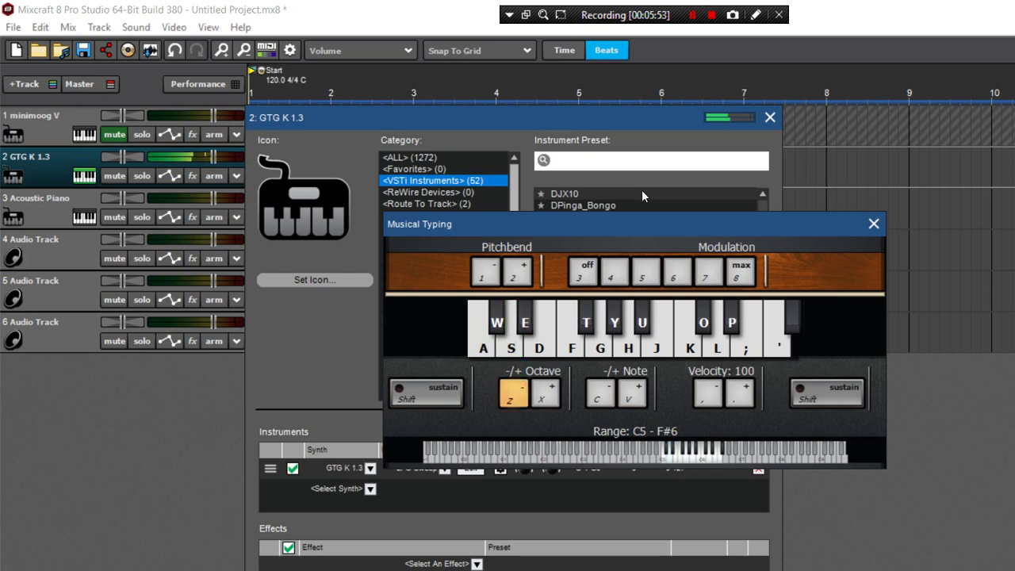
key(a)
key(e)
key(g)
key(u)
key(l)
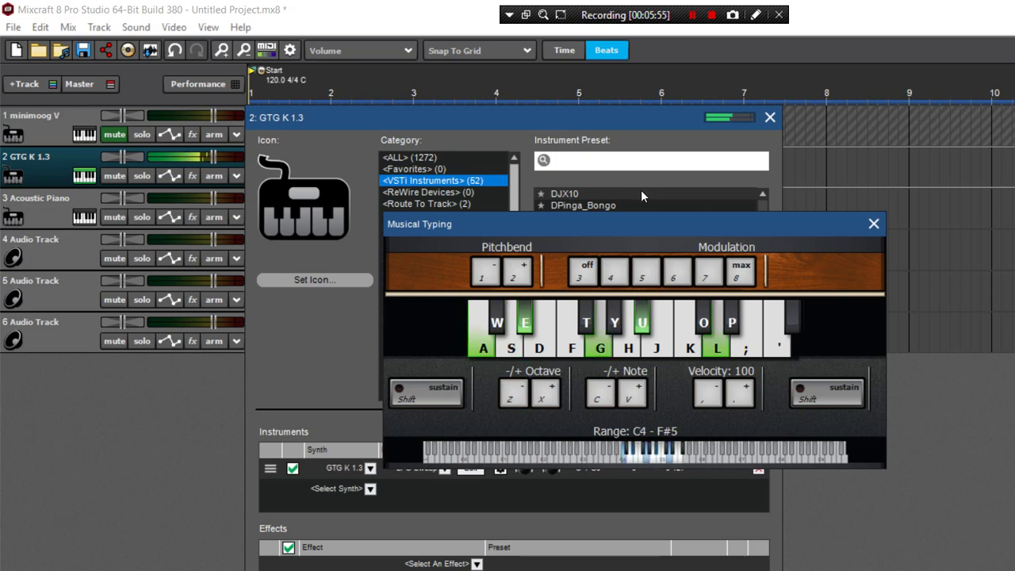
key(f)
Switch GTG K 1.3 back to the Moving Band preset and audition a rising and falling melody in the C4 to F#5 range.
click(266, 326)
click(418, 467)
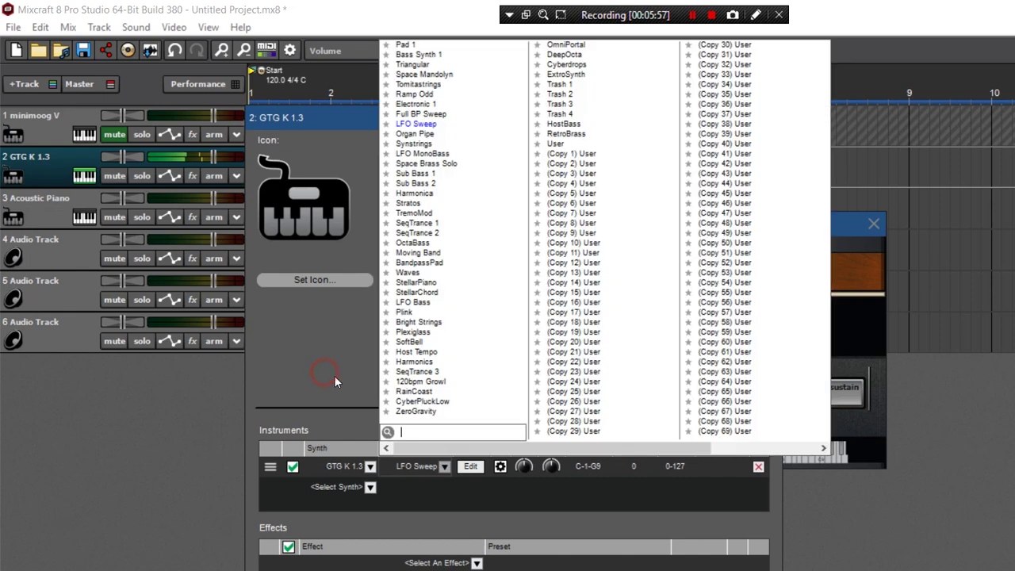
click(444, 252)
click(863, 257)
key(a)
key(e)
key(f)
key(g)
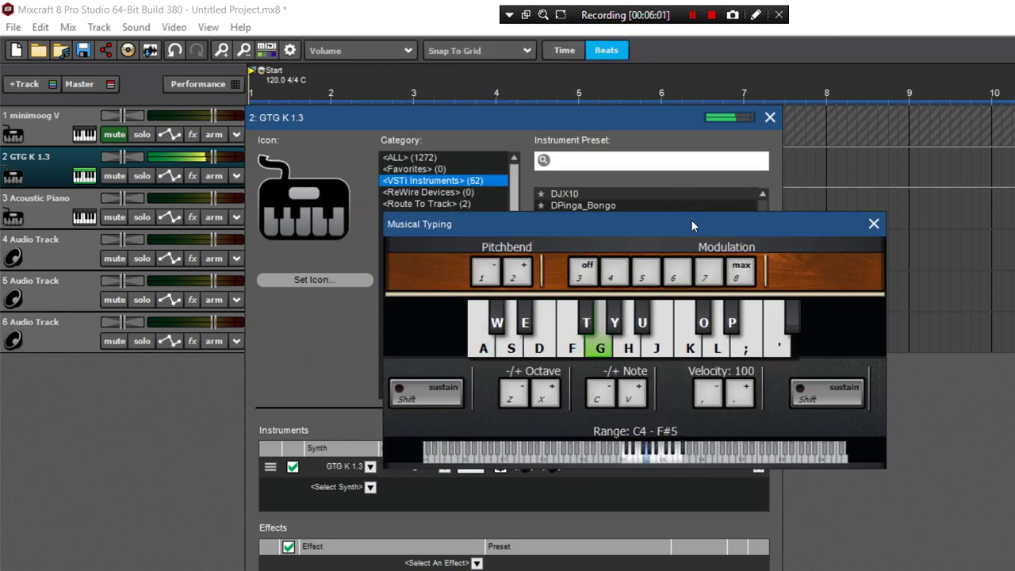
key(u)
key(k)
key(u)
key(l)
key(u)
key(k)
key(u)
key(h)
key(f)
key(a)
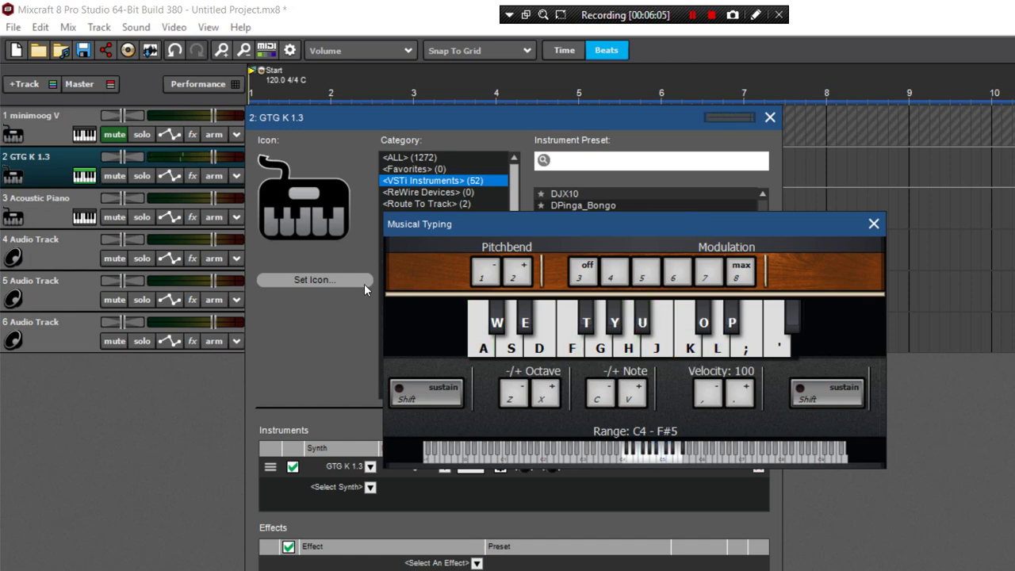
Lower Musical Typing to the C2 to F#3 range and audition a bass phrase with the Moving Band preset.
key(z)
key(a)
key(z)
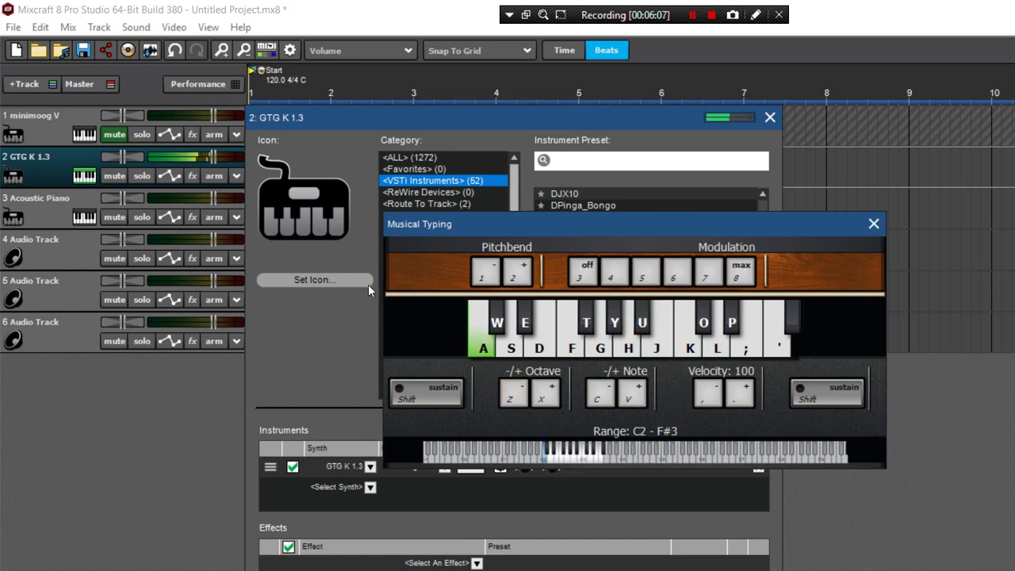
key(g)
key(y)
key(u)
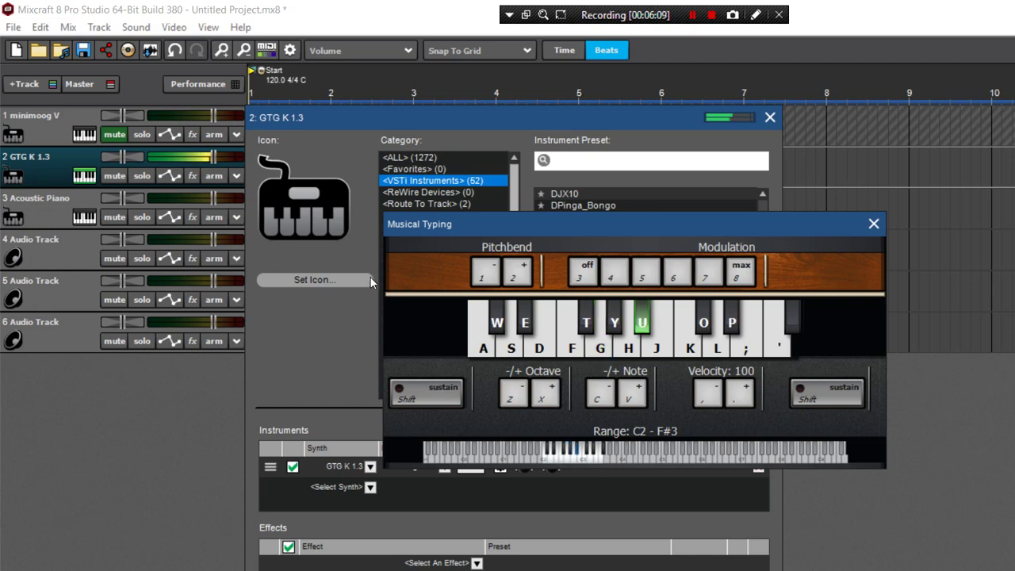
key(g)
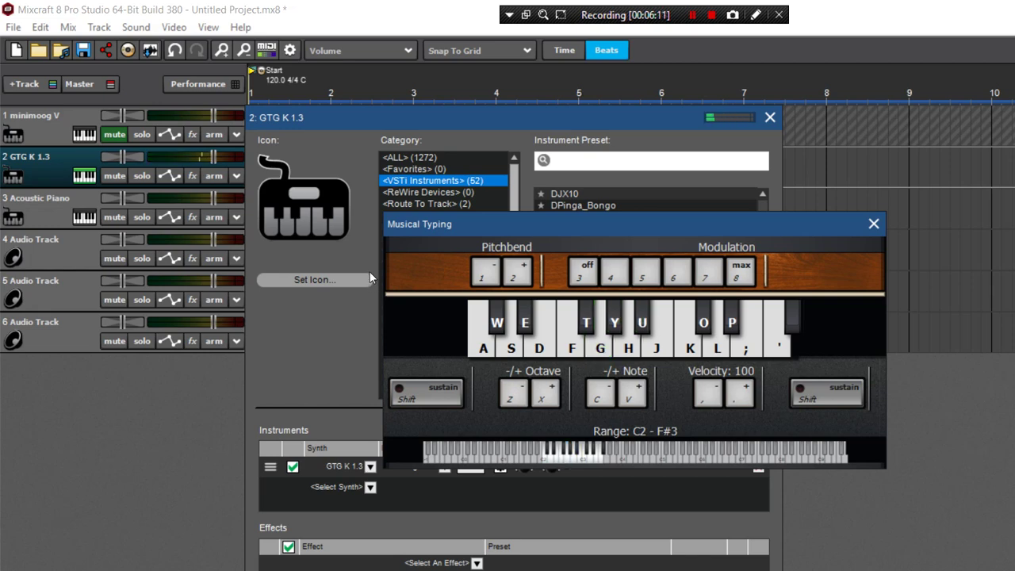
key(e)
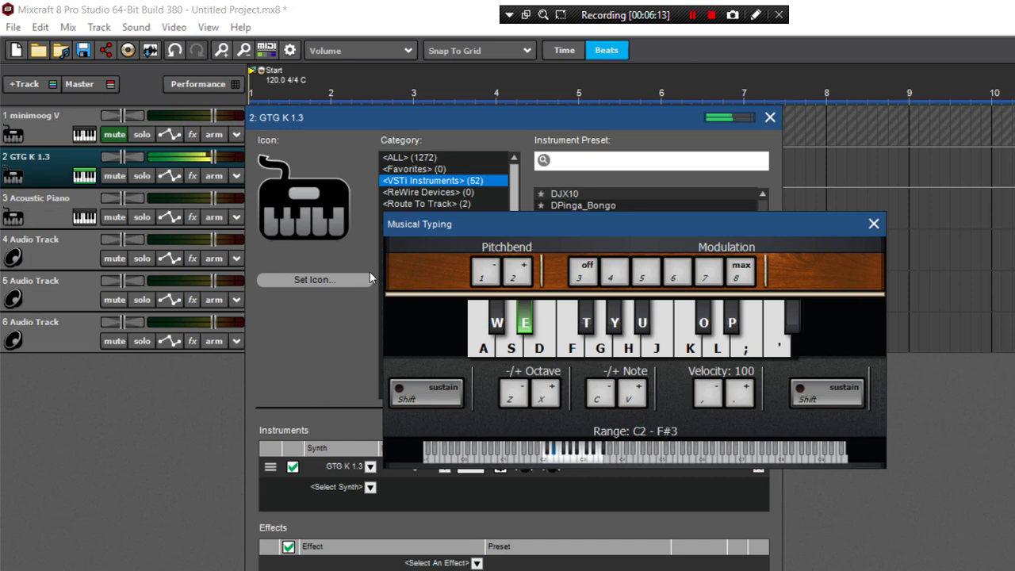
key(g)
key(e)
key(u)
key(e)
key(y)
key(g)
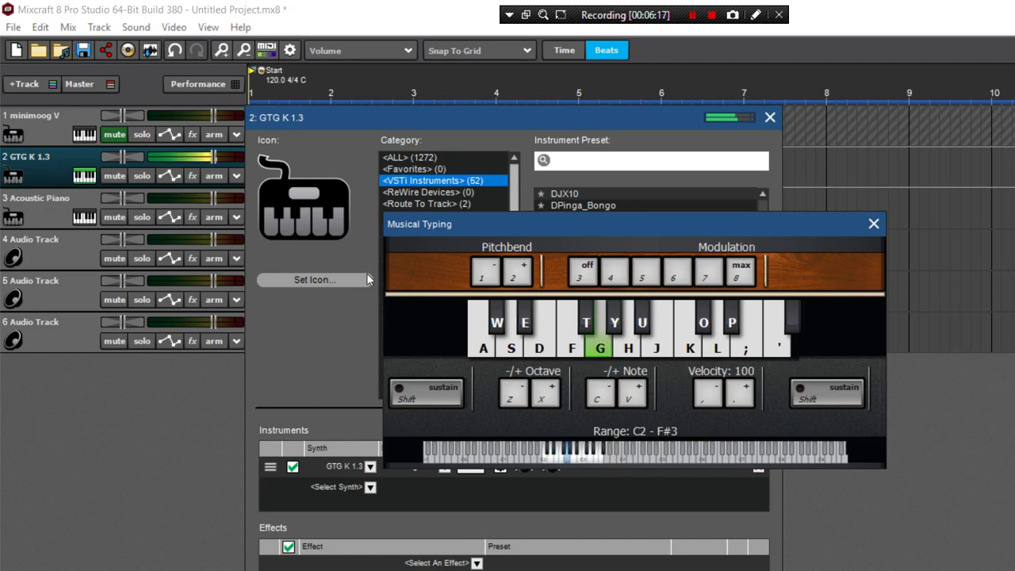
key(e)
key(y)
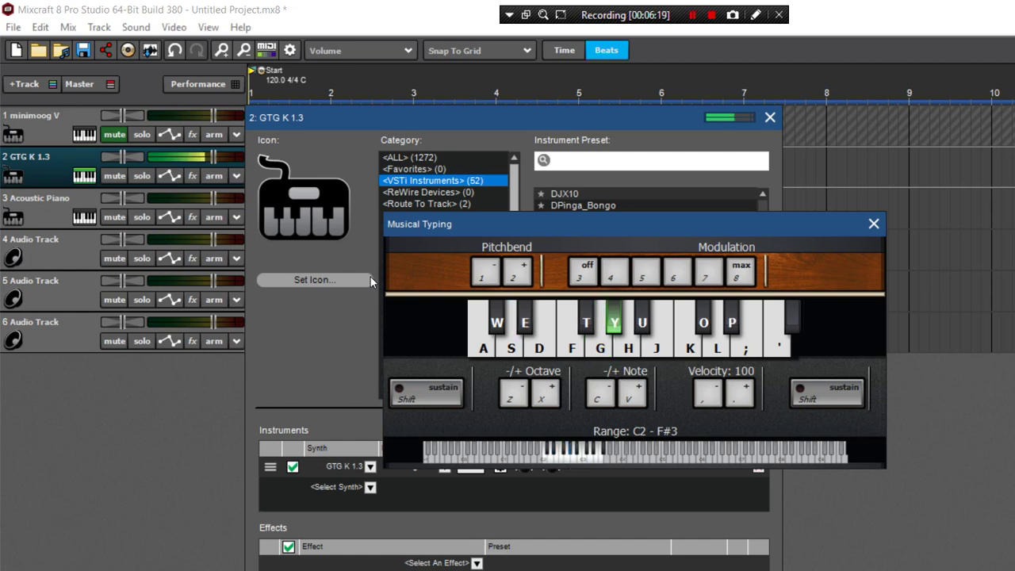
key(g)
key(f)
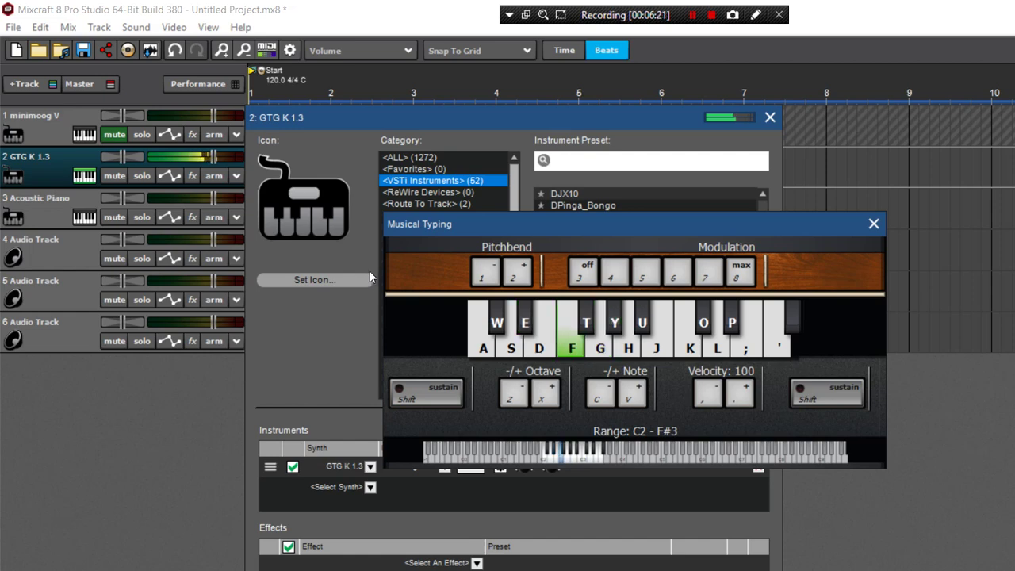
key(e)
key(y)
key(g)
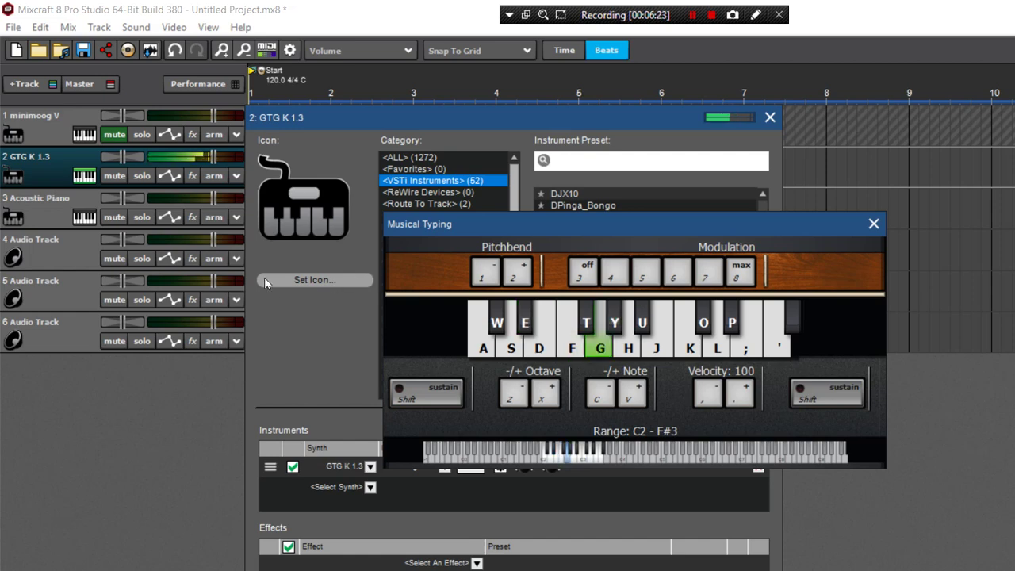
Replace the second track's instrument with the Alchemy AE synth from the VSTi Instruments category.
click(264, 277)
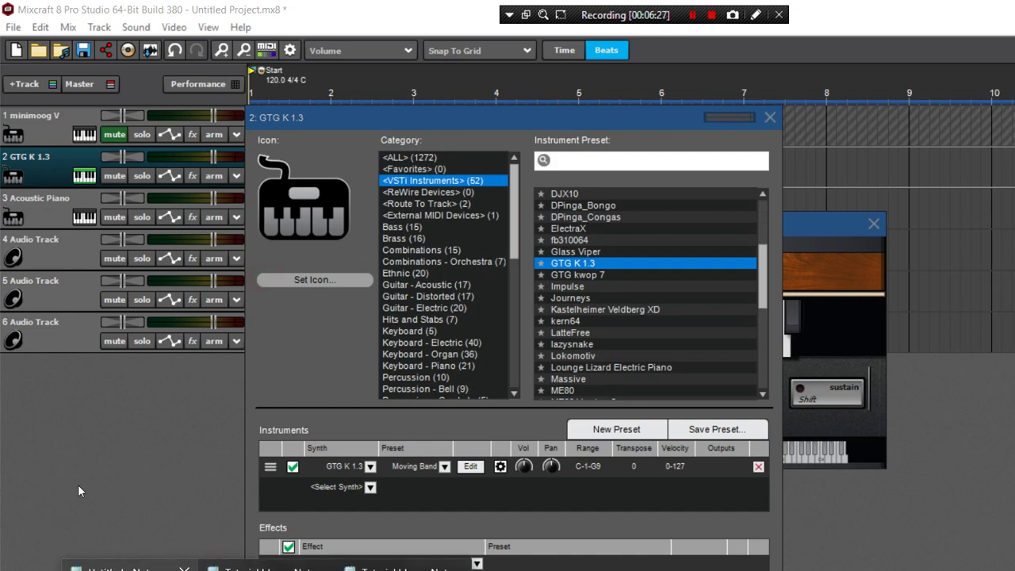
mouse_move(119, 567)
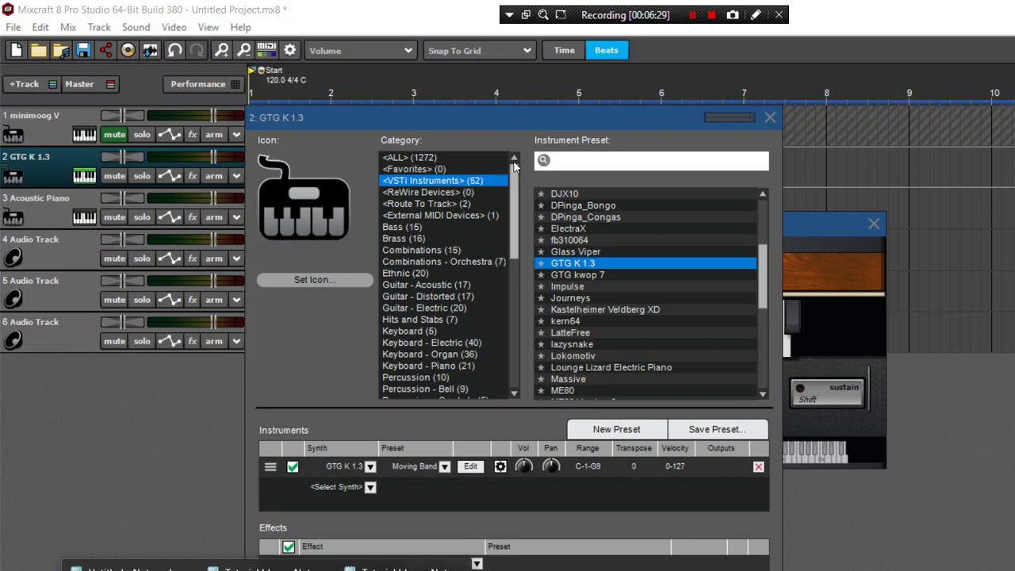
scroll(509, 207, up, 4)
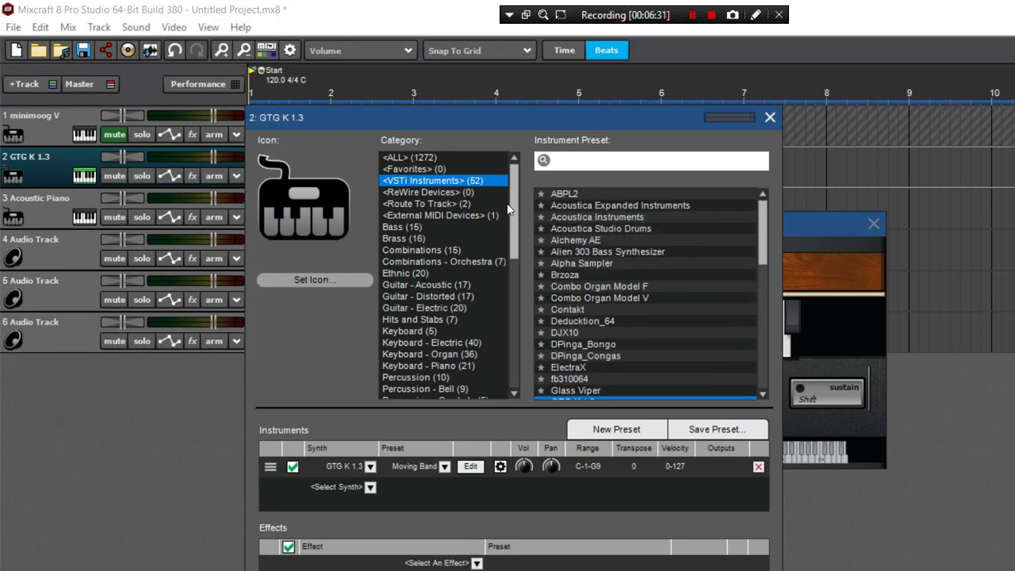
click(509, 192)
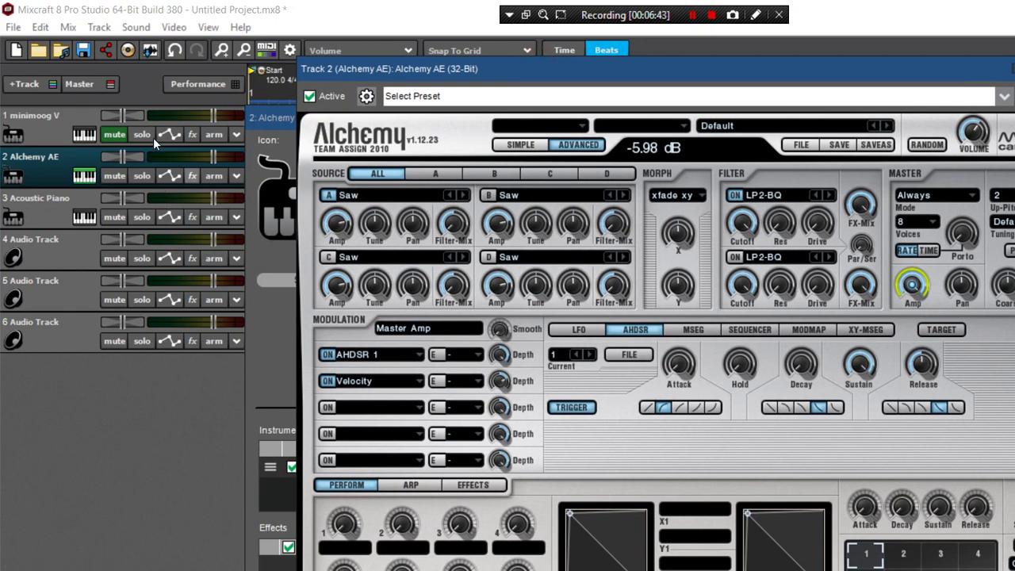
Add the CamelCrusher effect to the Alchemy AE track and close the effect windows.
click(192, 176)
click(456, 203)
scroll(312, 374, down, 5)
scroll(312, 373, up, 2)
click(311, 352)
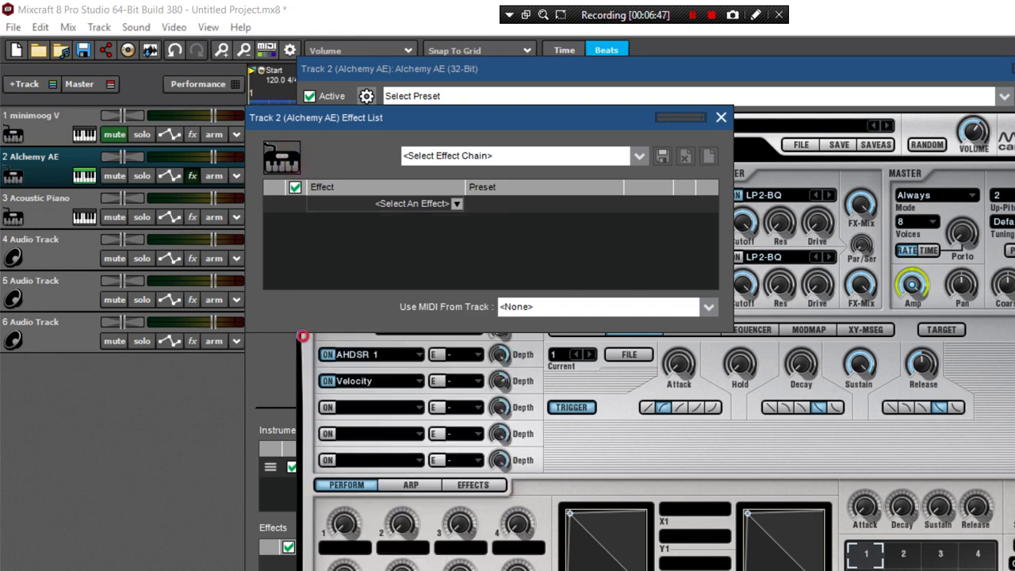
click(651, 204)
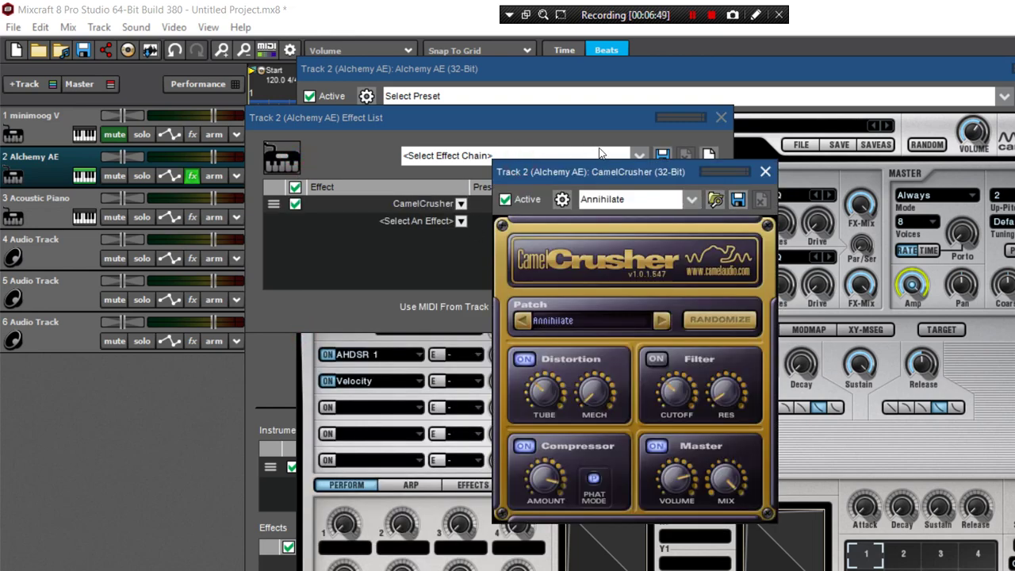
click(766, 171)
click(721, 117)
Load the Cs5 PopaSweep patch from Alchemy's Factory Leads category and close the synth window.
click(728, 125)
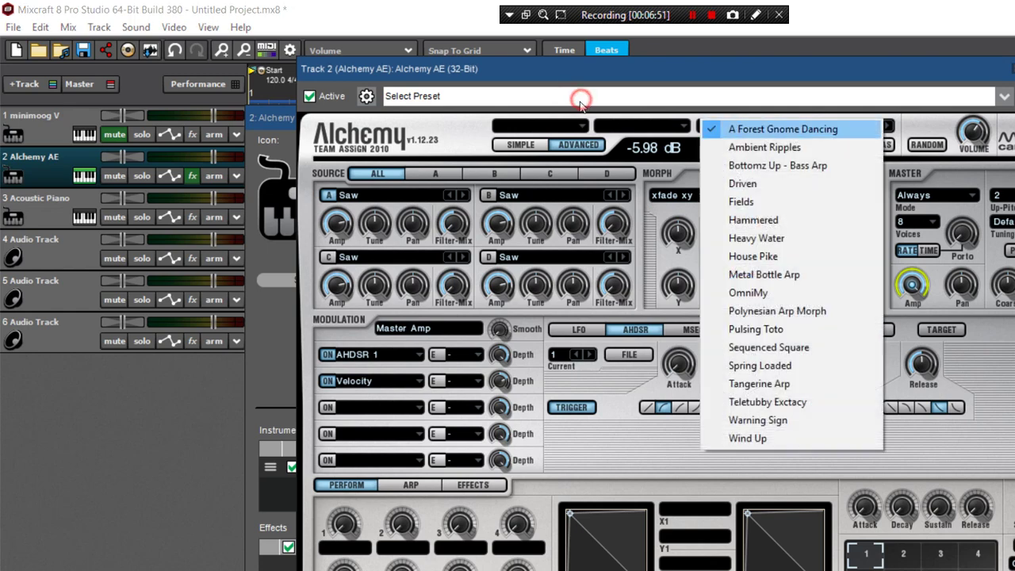
click(522, 104)
click(739, 127)
click(740, 128)
click(740, 126)
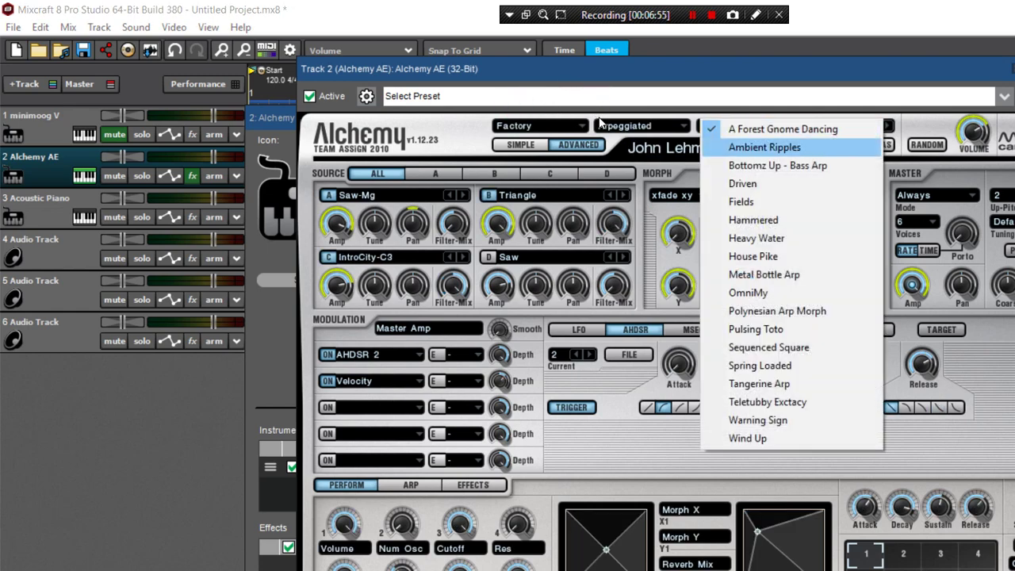
click(601, 125)
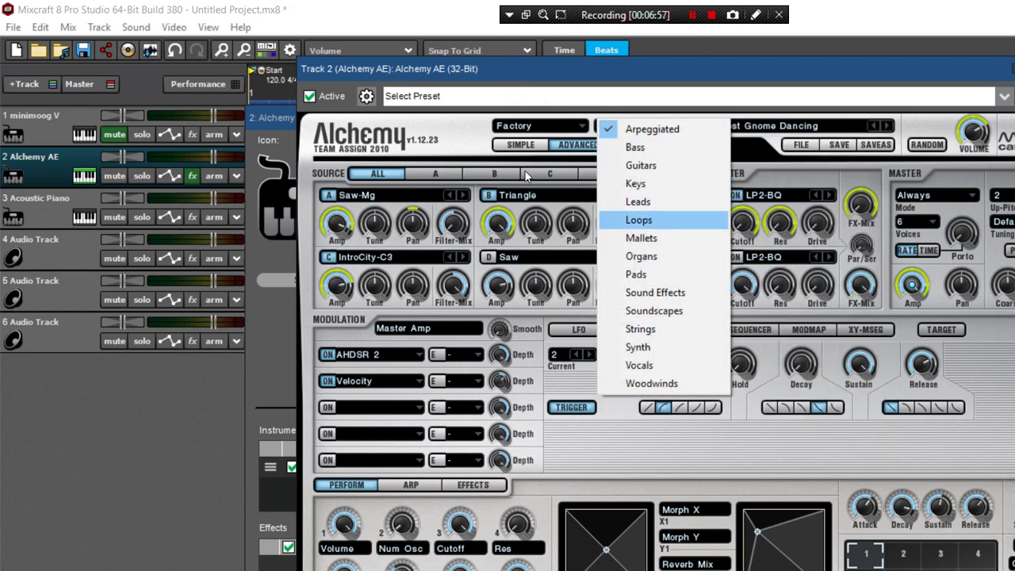
click(639, 201)
click(619, 100)
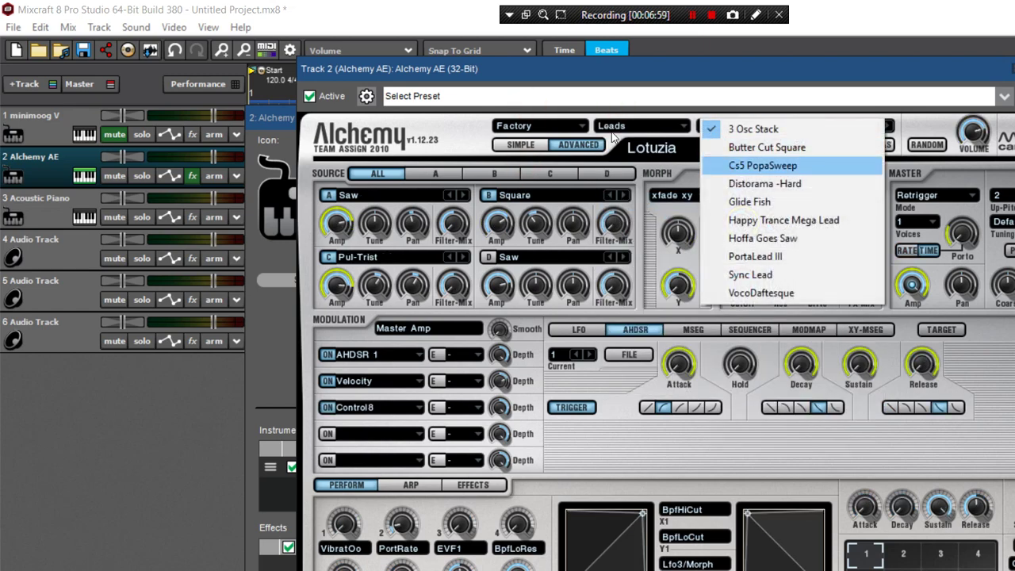
click(763, 165)
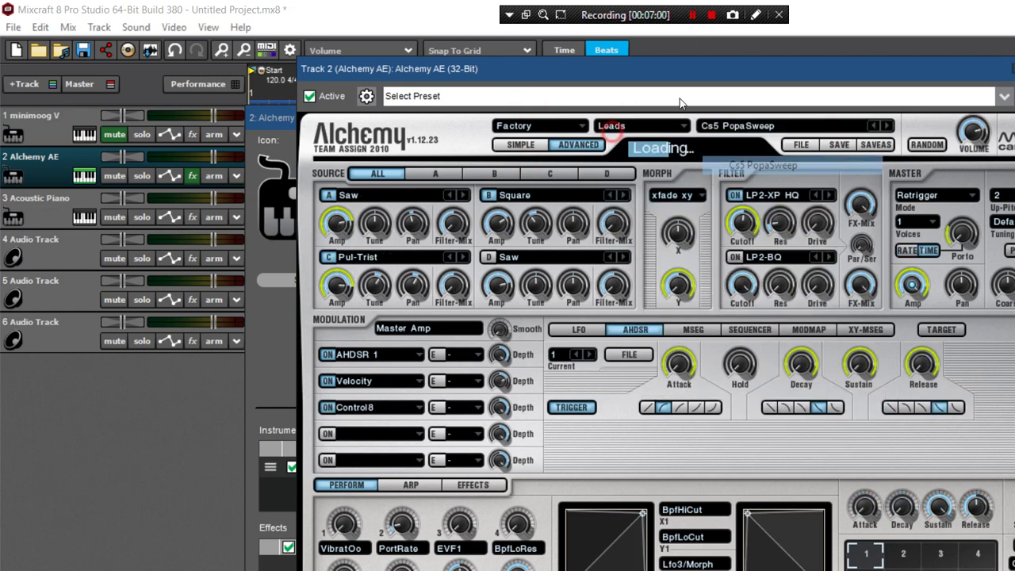
click(864, 57)
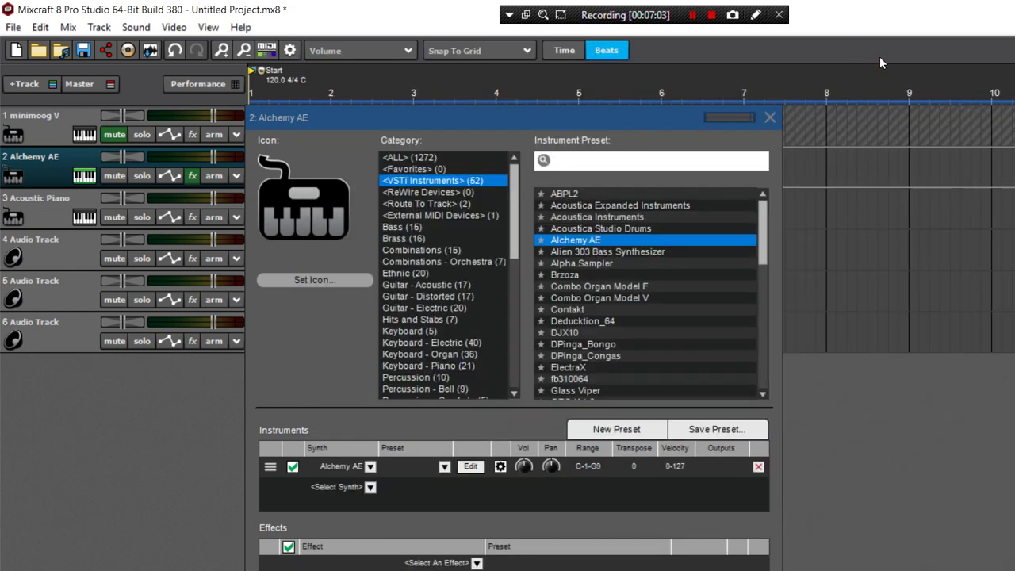
Open Musical Typing and audition the Cs5 PopaSweep patch in the C2 octave and a melody in the C3 to F#4 range.
key(ctrl+alt+k)
key(a)
key(s)
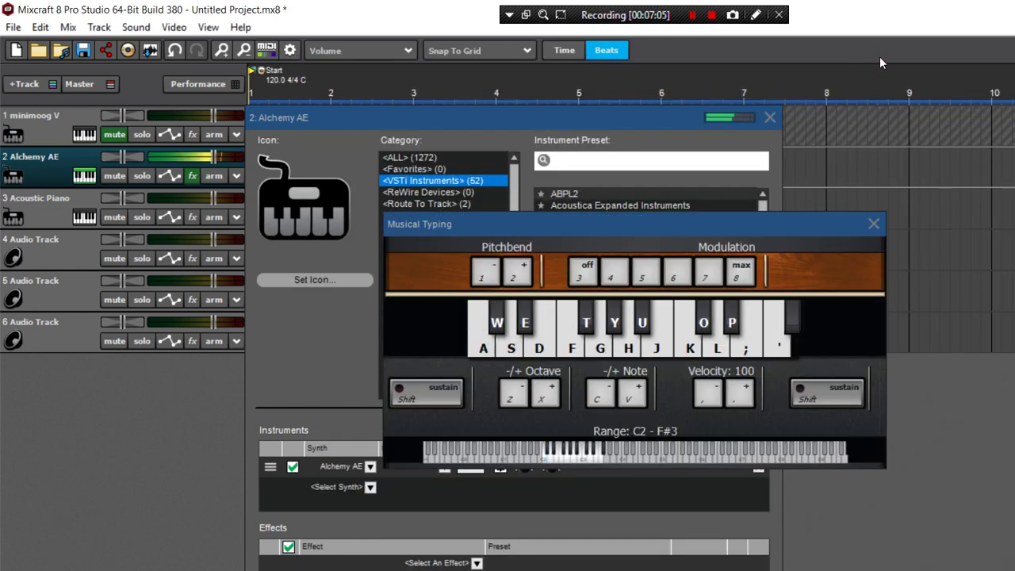
key(x)
key(a)
key(a)
key(g)
key(u)
key(k)
key(u)
key(g)
key(e)
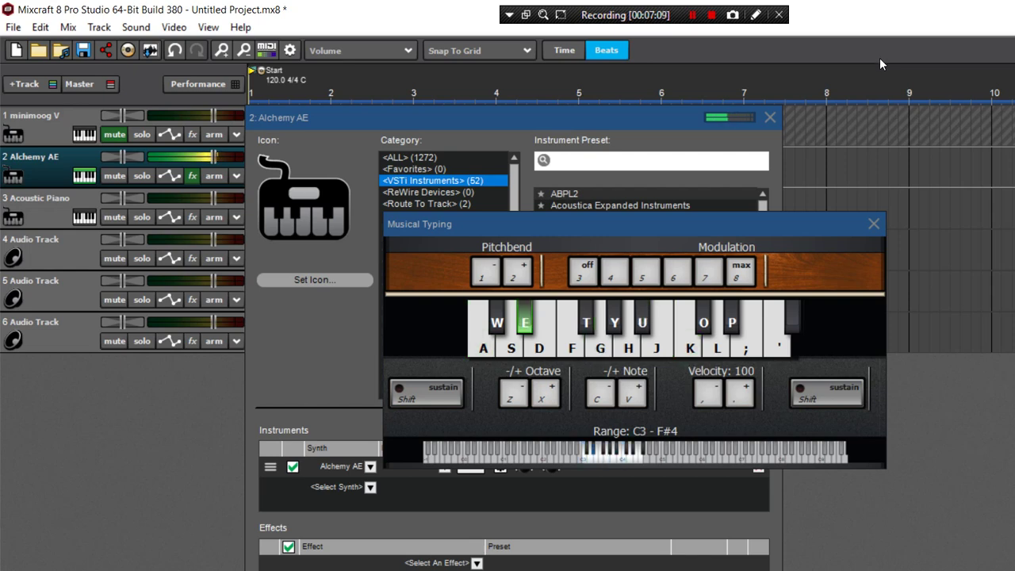
Raise Musical Typing to the C4 to F#5 range and audition a melody with the Cs5 PopaSweep patch.
key(x)
key(g)
key(u)
key(p)
key(k)
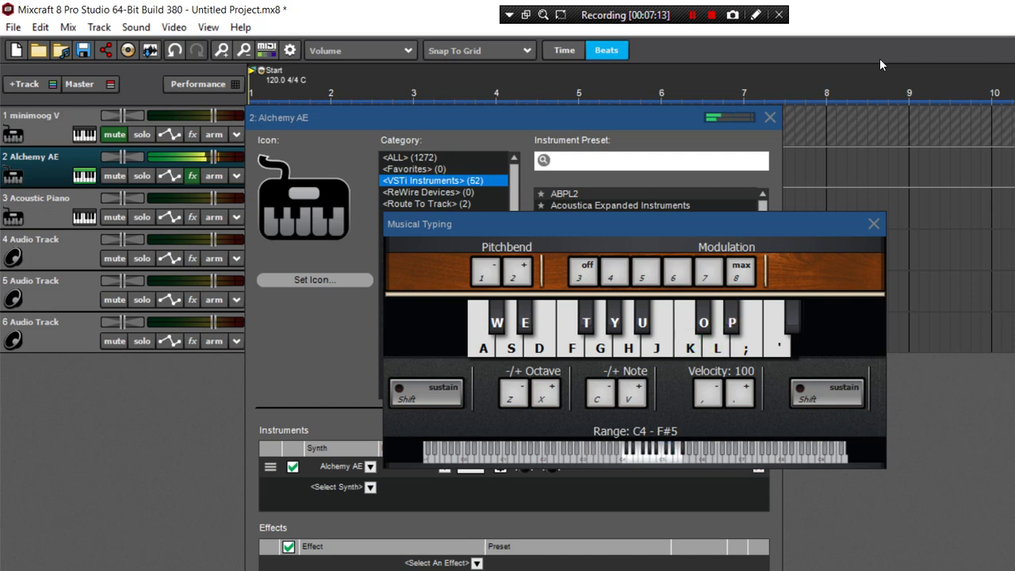
key(g)
key(u)
key(g)
key(e)
key(g)
key(s)
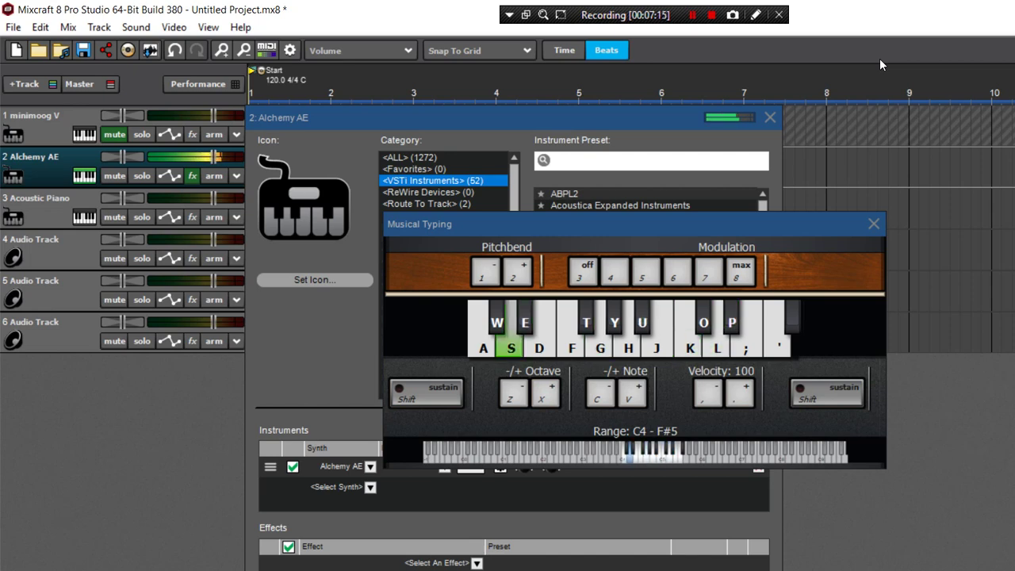
Lower Musical Typing two octaves to the C2 to F#3 range, auditioning low notes on the Cs5 PopaSweep patch.
key(z)
key(a)
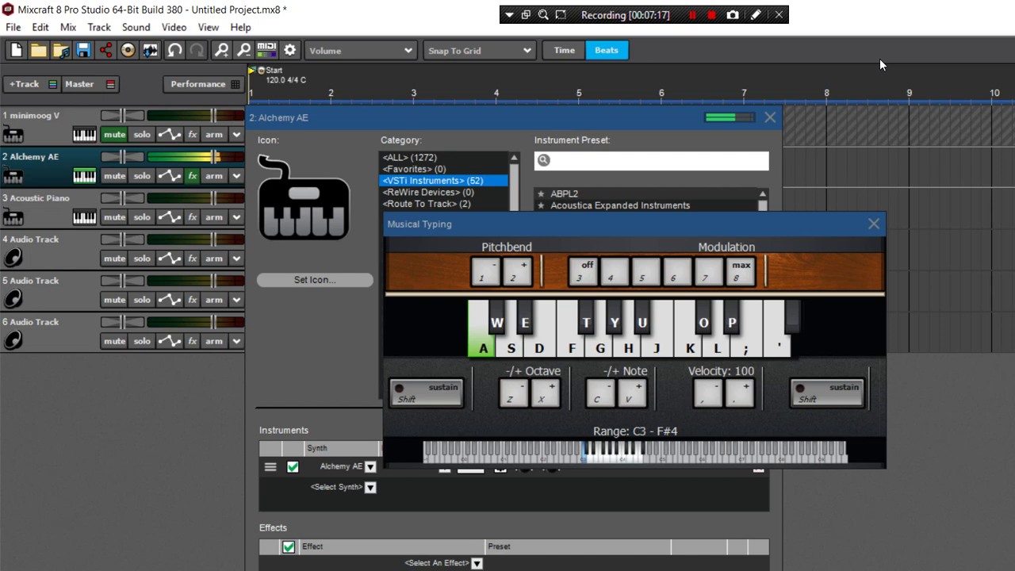
key(z)
key(a)
key(g)
key(u)
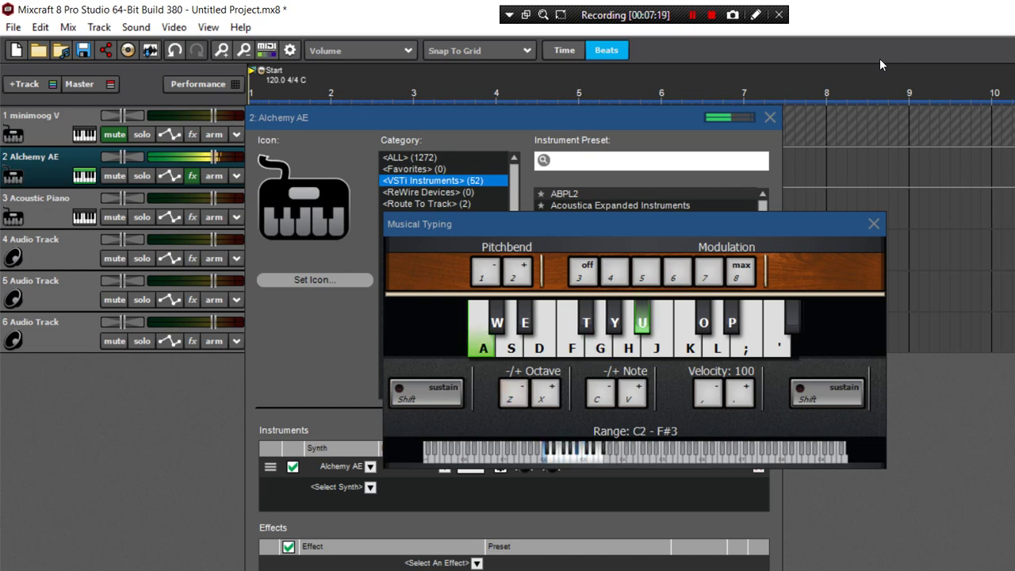
Audition a low pattern alternating G2 and Bb2 with the Alchemy AE patch.
key(g)
key(u)
key(g)
key(u)
key(u)
key(g)
key(u)
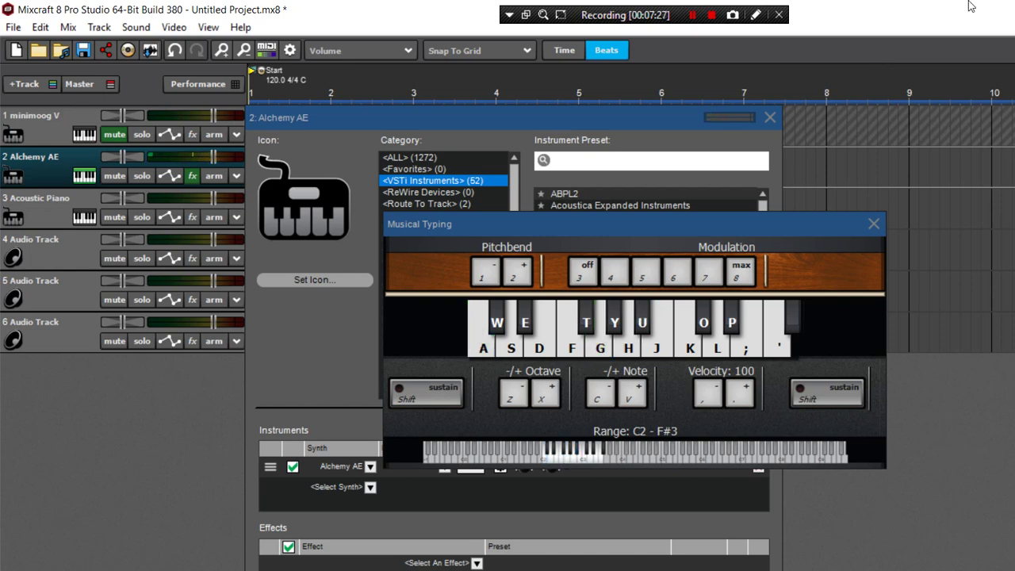
Record a four-bar bass pattern of G2 and Bb2 notes on the Alchemy AE track from bar 1.
click(620, 96)
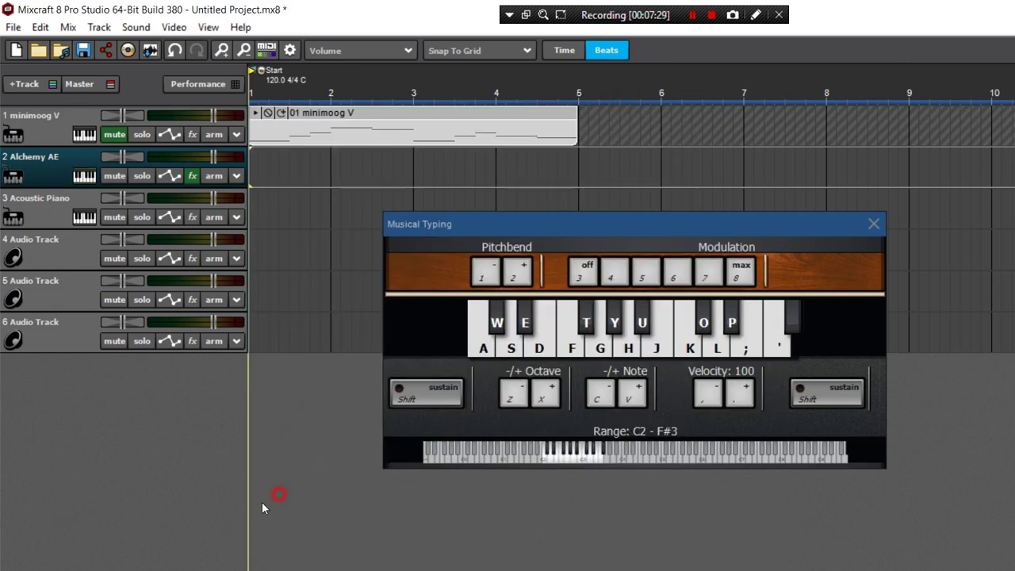
key(r)
click(349, 263)
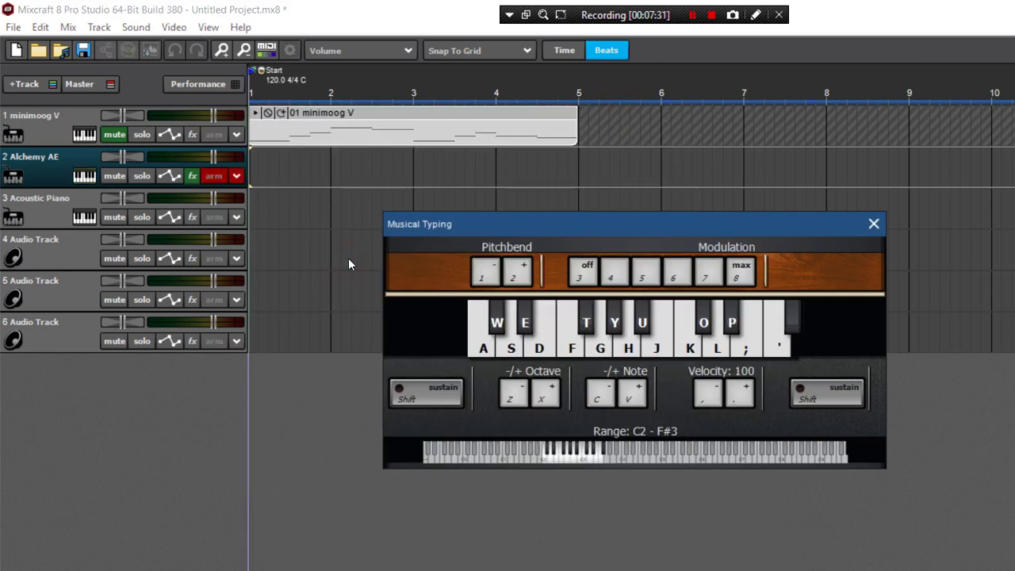
key(r)
key(a)
key(g)
key(u)
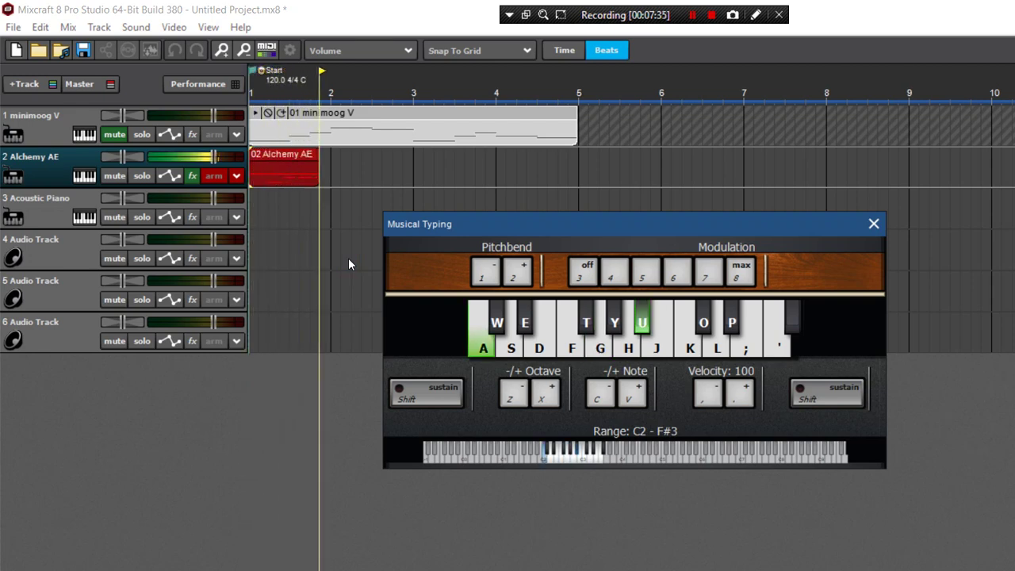
key(g)
key(u)
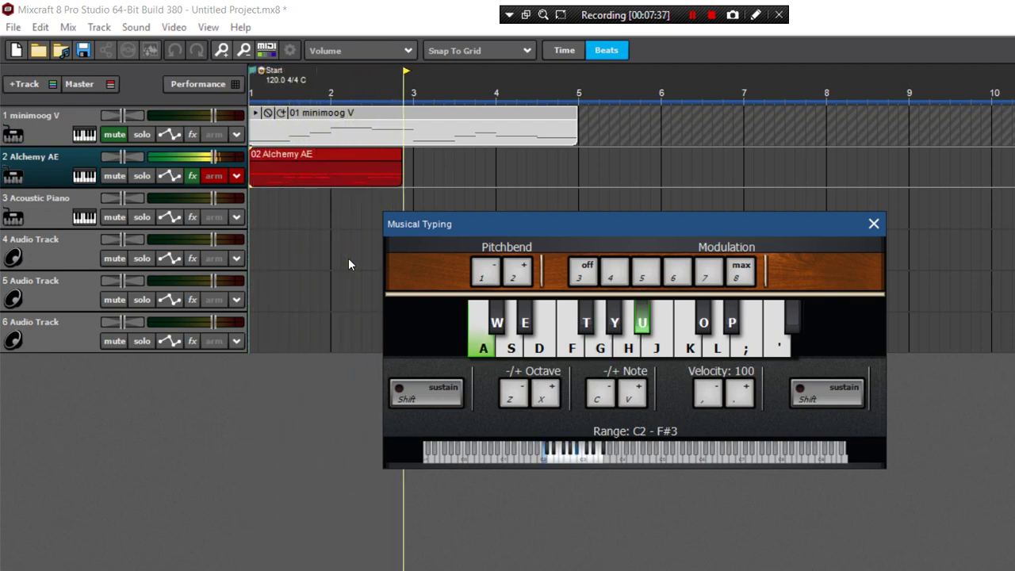
key(g)
key(u)
key(u)
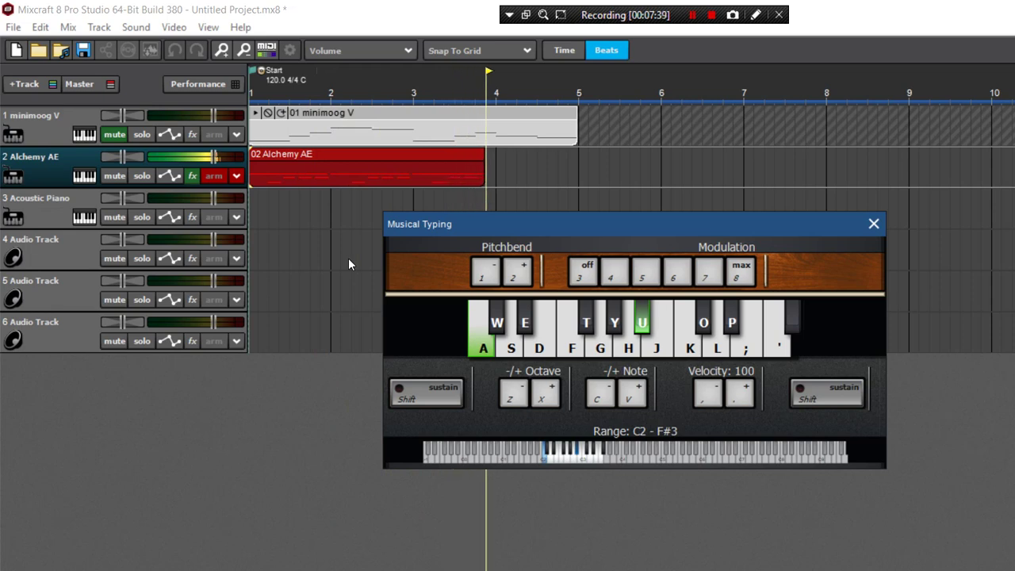
key(g)
key(u)
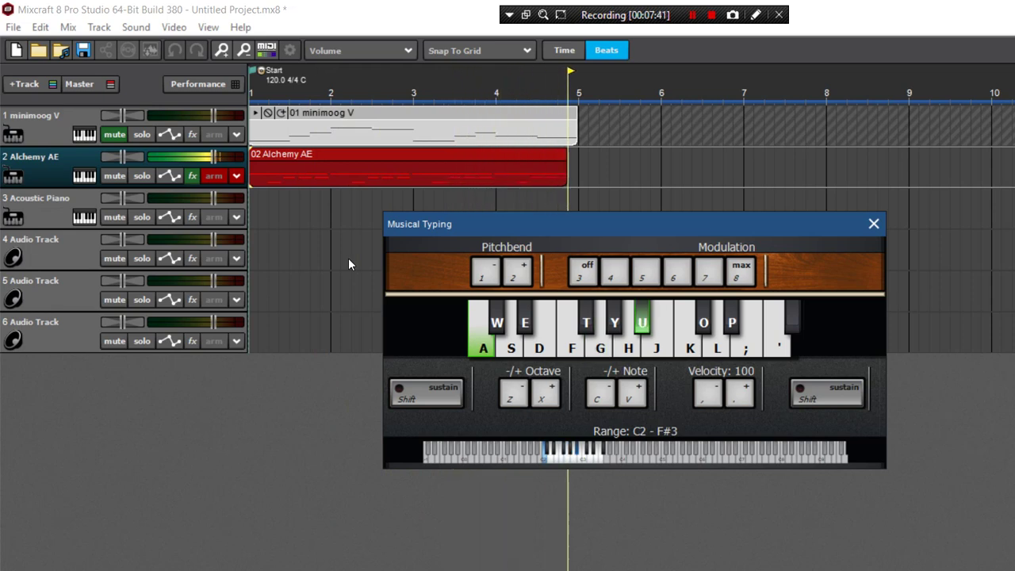
Stop the recording and open the 02 Alchemy AE clip for note editing.
key(space)
click(699, 194)
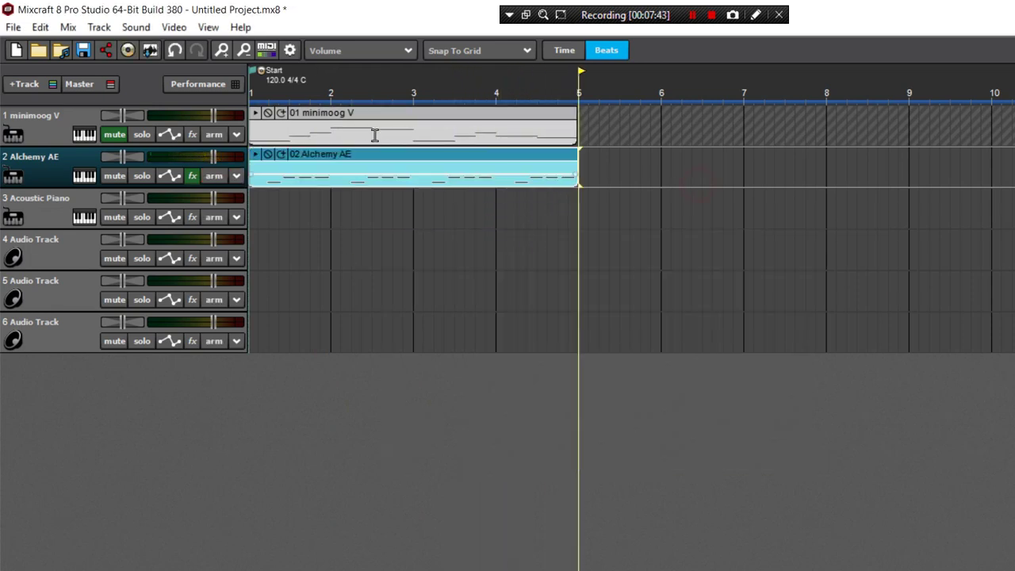
double_click(381, 128)
Try quantizing the Alchemy AE clip's start times and note ends to 1/8 notes, play it back, and undo the change.
click(637, 437)
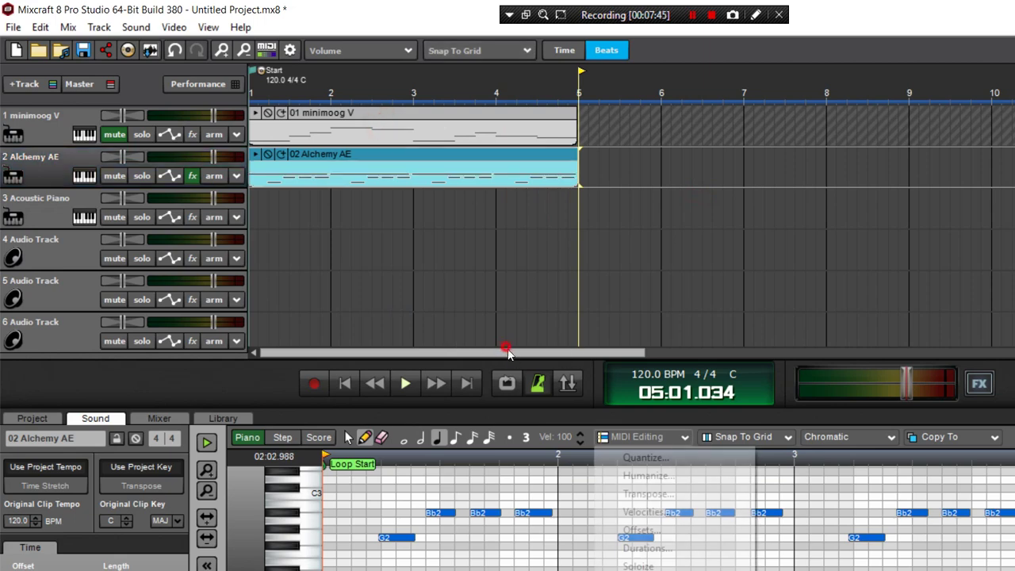
click(634, 455)
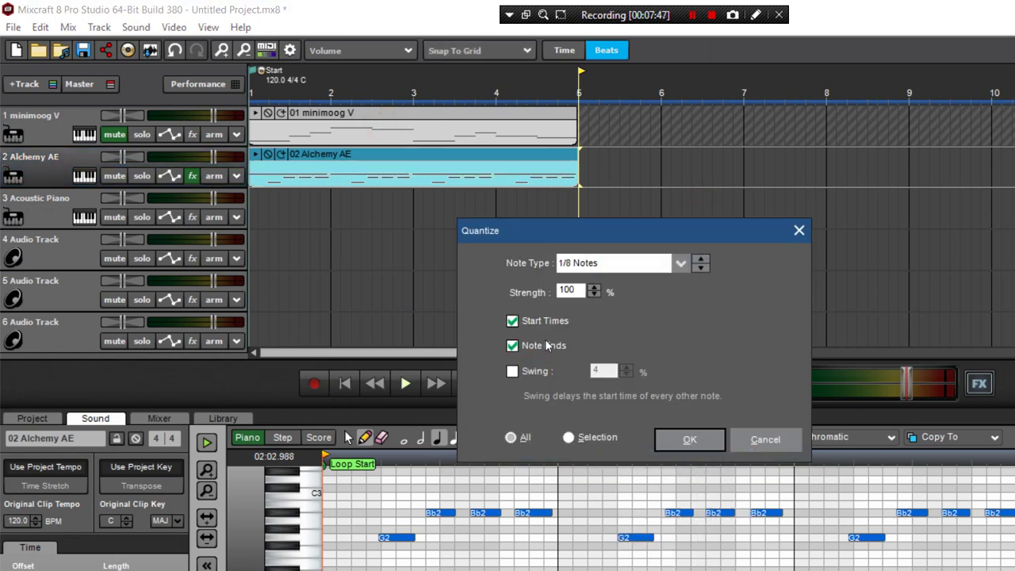
key(Return)
click(271, 320)
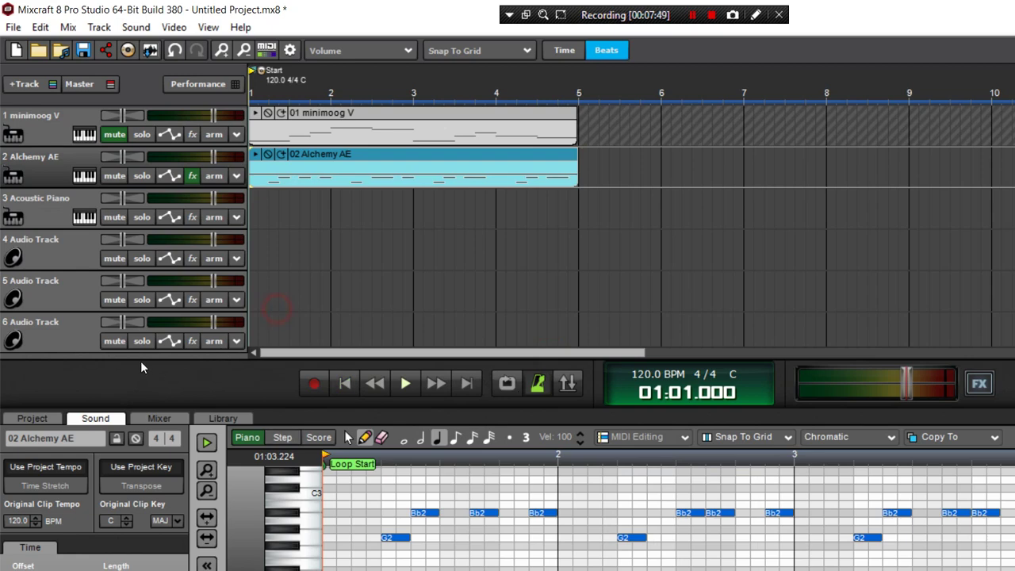
key(space)
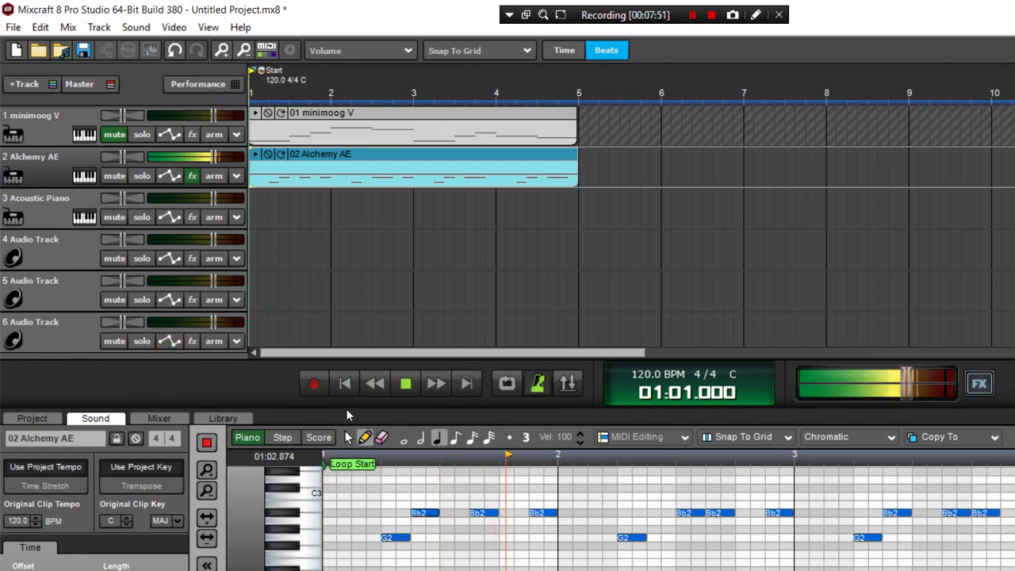
key(space)
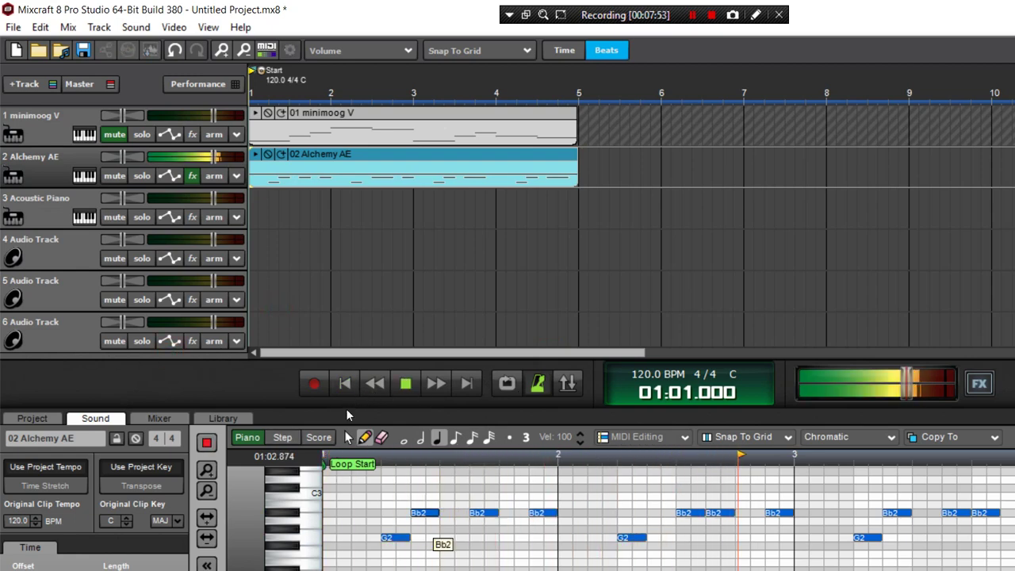
key(ctrl+z)
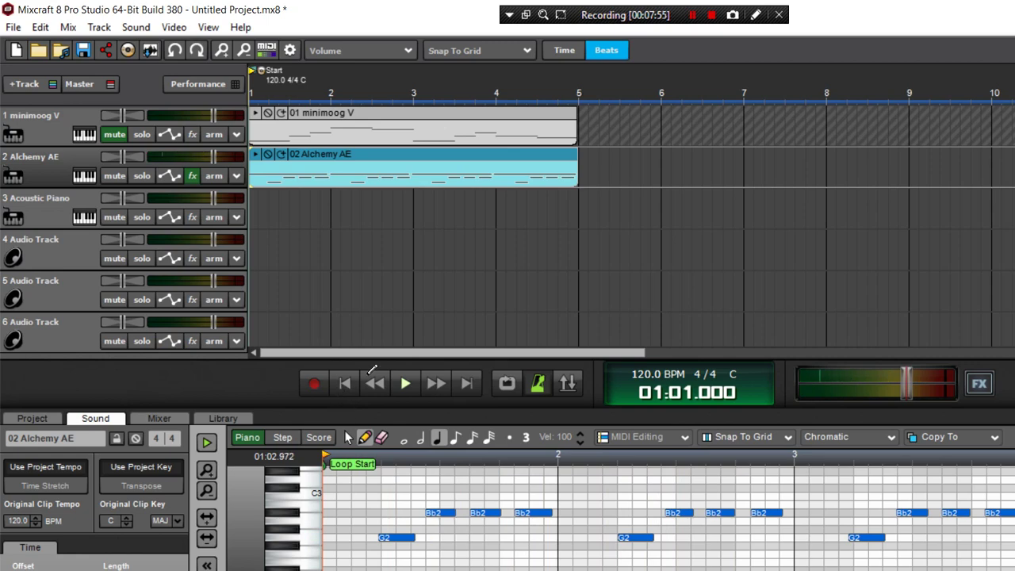
Try quantizing the Alchemy AE clip to 1/16 triplet notes and undo the change.
click(644, 437)
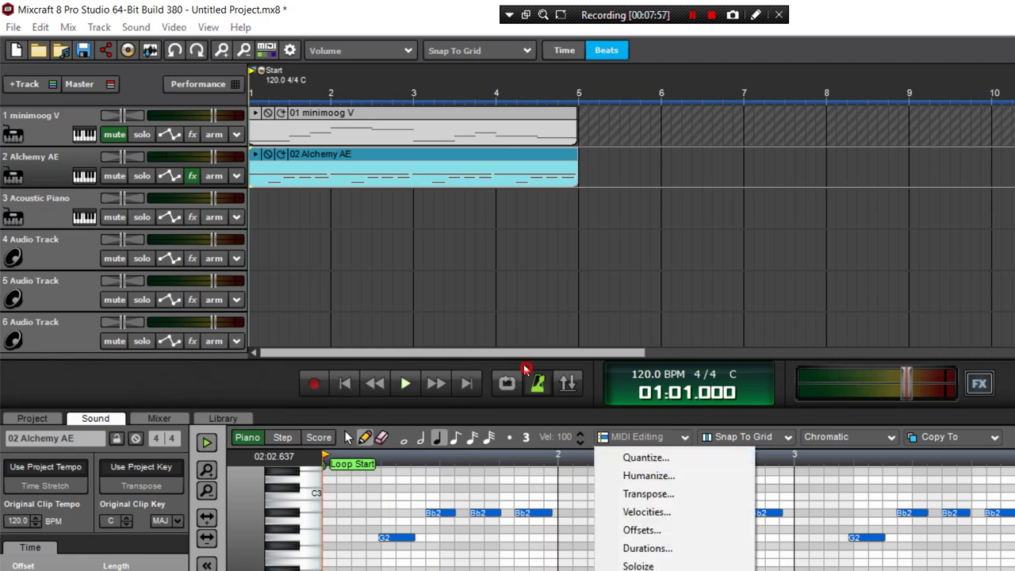
click(623, 456)
click(681, 263)
click(611, 385)
click(682, 440)
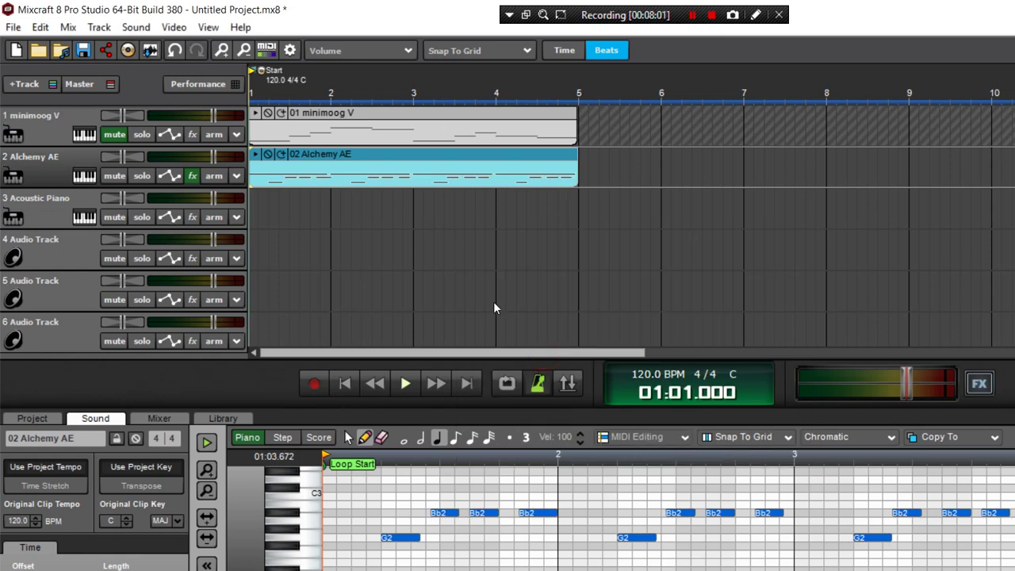
key(ctrl+z)
click(684, 438)
click(669, 474)
click(649, 475)
click(750, 478)
Try quantizing the Alchemy AE clip to 1/8 triplet notes, listen to it, and undo the change.
click(644, 437)
click(646, 458)
click(681, 263)
click(624, 372)
click(681, 439)
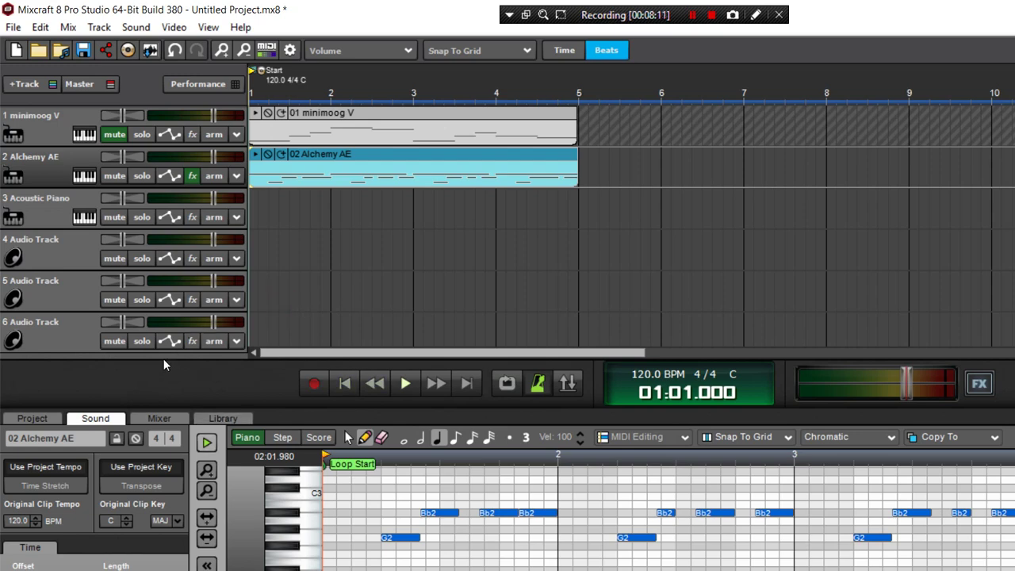
key(space)
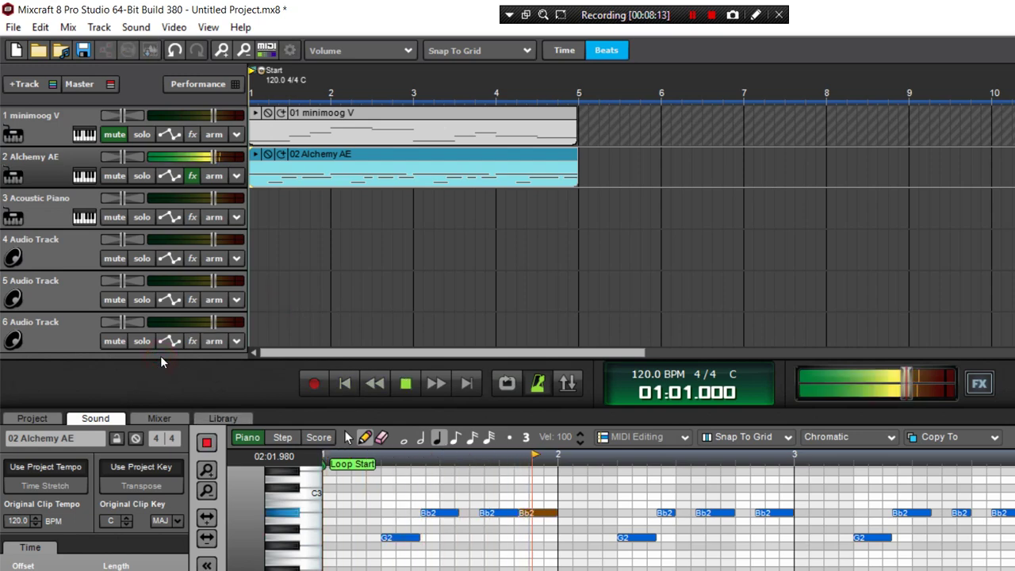
click(643, 437)
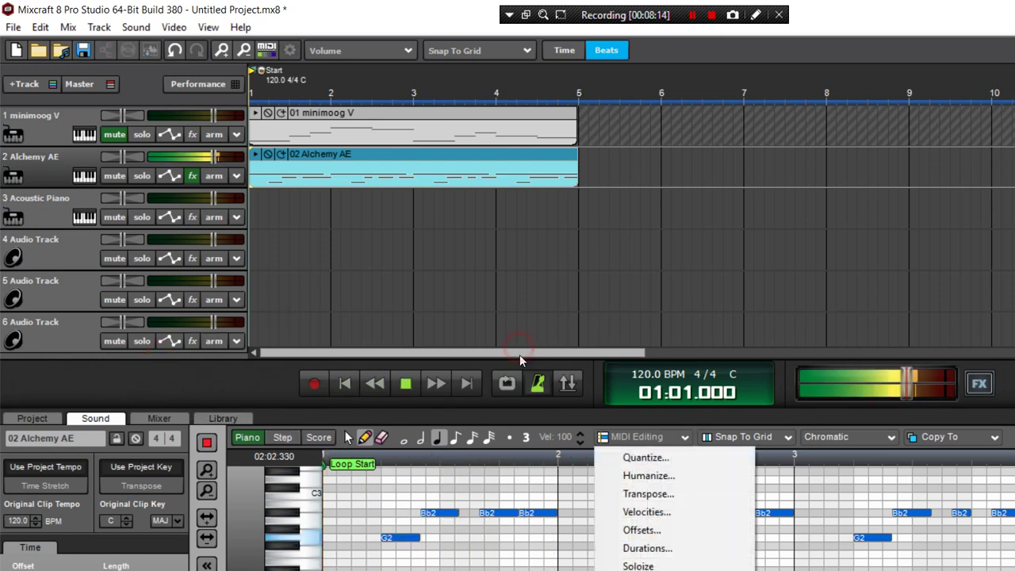
click(151, 479)
key(ctrl+z)
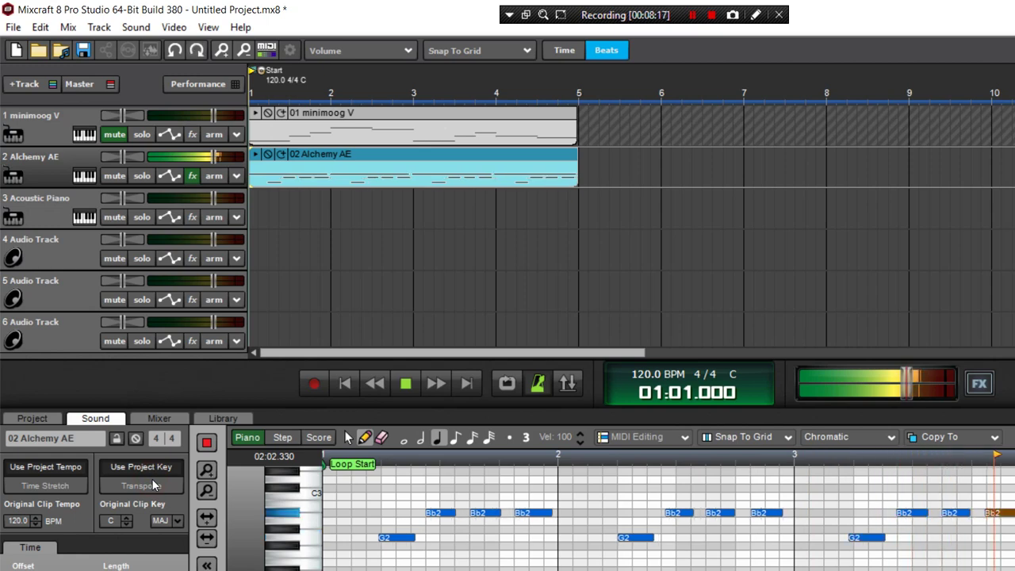
Quantize all notes of the Alchemy AE clip to 1/16 notes, including start times and note ends.
click(636, 438)
click(646, 457)
click(638, 263)
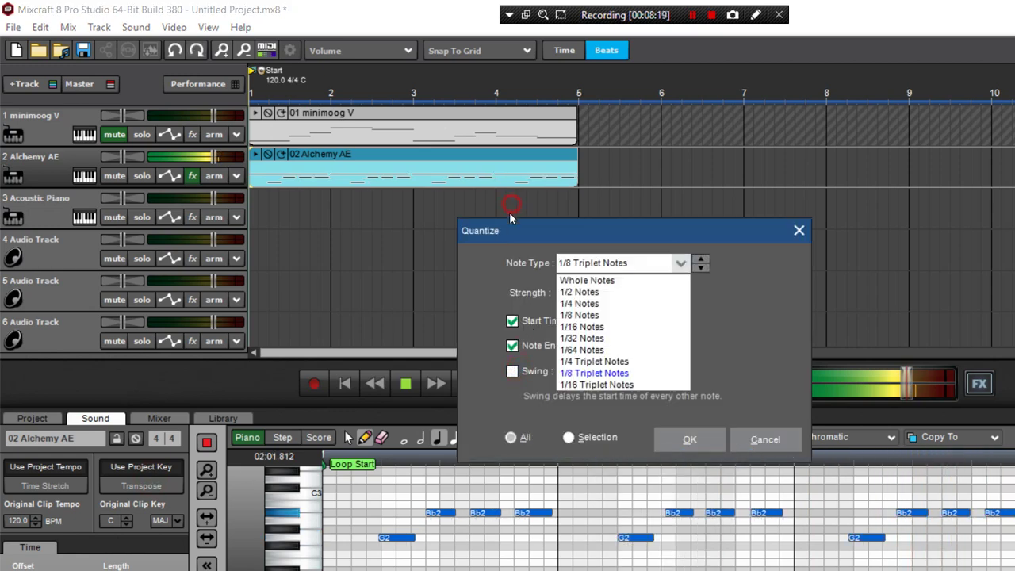
key(Up)
key(Up)
key(Up)
key(Up)
key(Up)
key(Return)
key(Return)
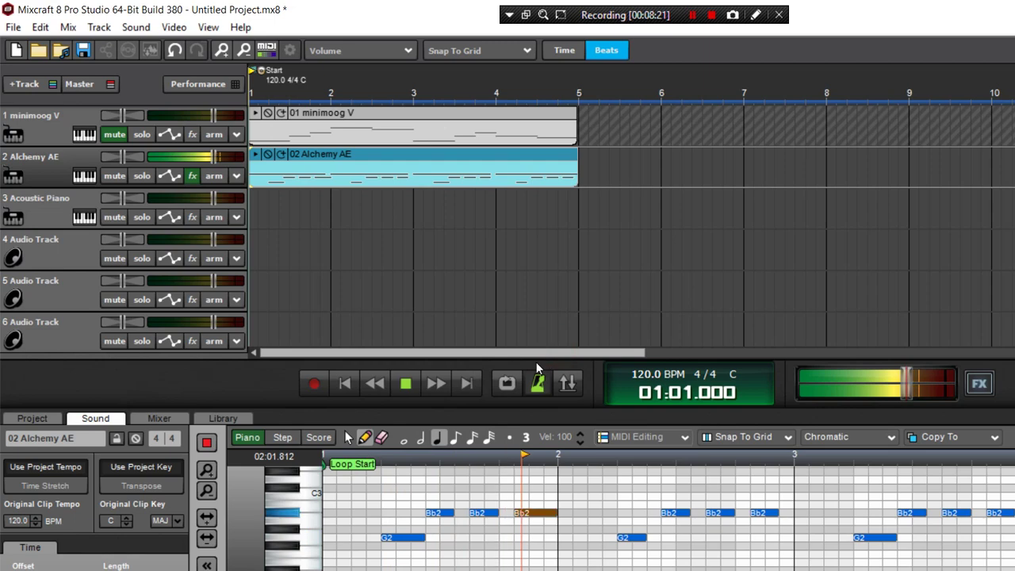
Shorten the long G2 notes in bars 1 and 3 of the Alchemy AE clip to eighth-note length.
drag(424, 538, 412, 539)
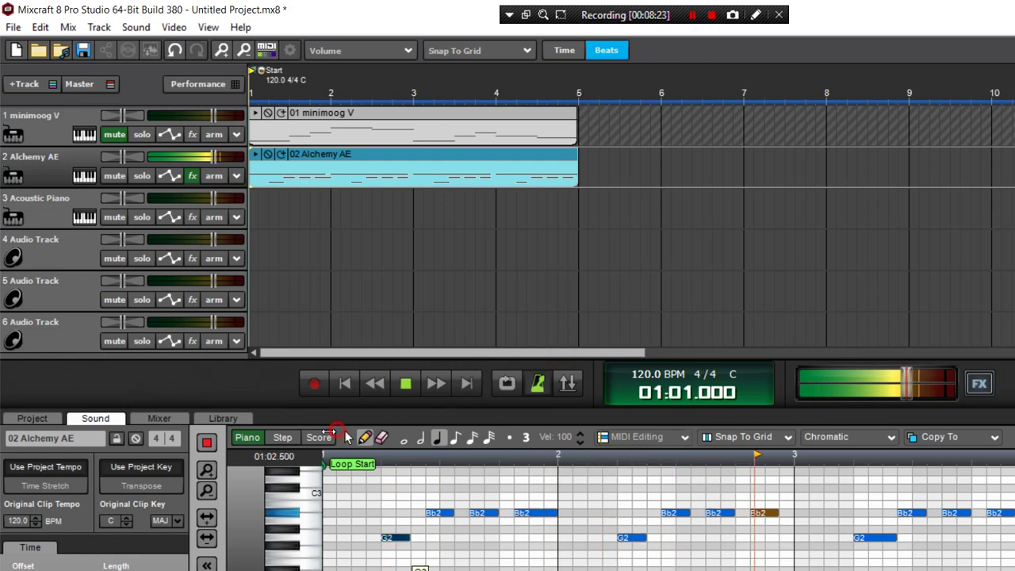
click(455, 438)
scroll(456, 454, down, 2)
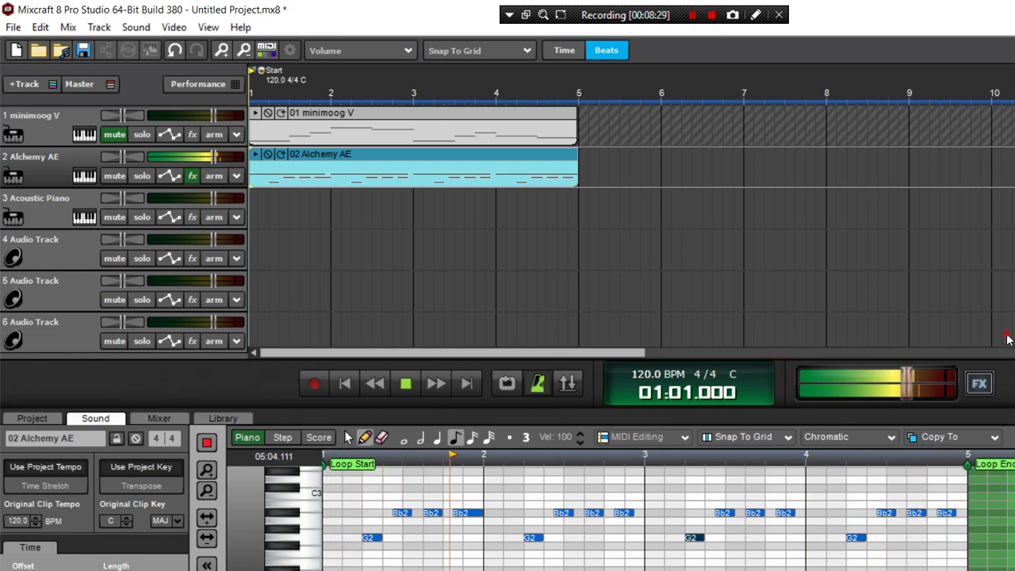
Set a loop region from bar 1 to bar 5 on the timeline and start playback.
double_click(441, 175)
mouse_move(468, 182)
mouse_down()
mouse_move(399, 500)
mouse_move(319, 546)
mouse_up()
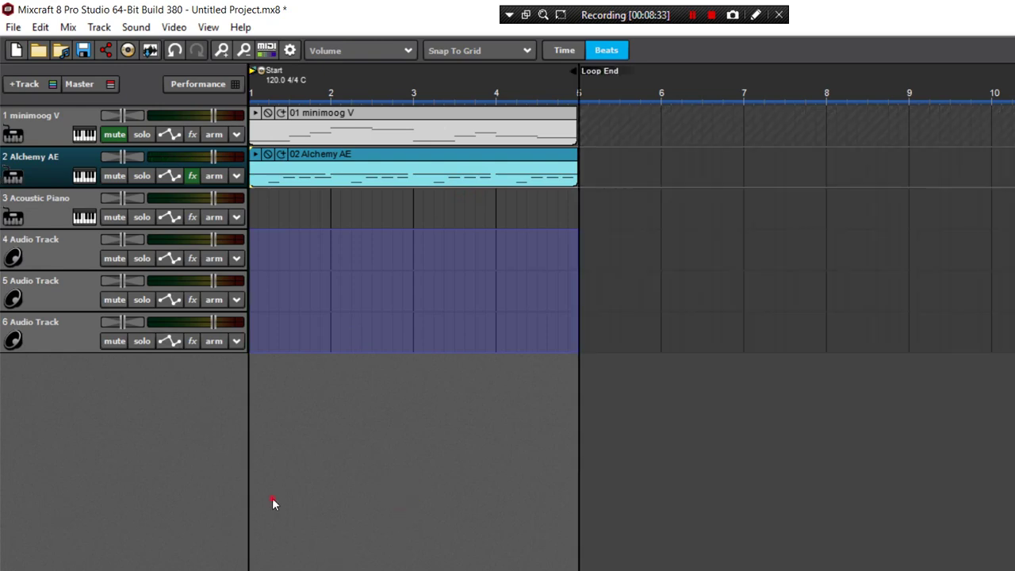
key(space)
Search the instruments for "omni" and assign Omni Sampler 8 Out to the Acoustic Piano track.
click(13, 217)
text(om)
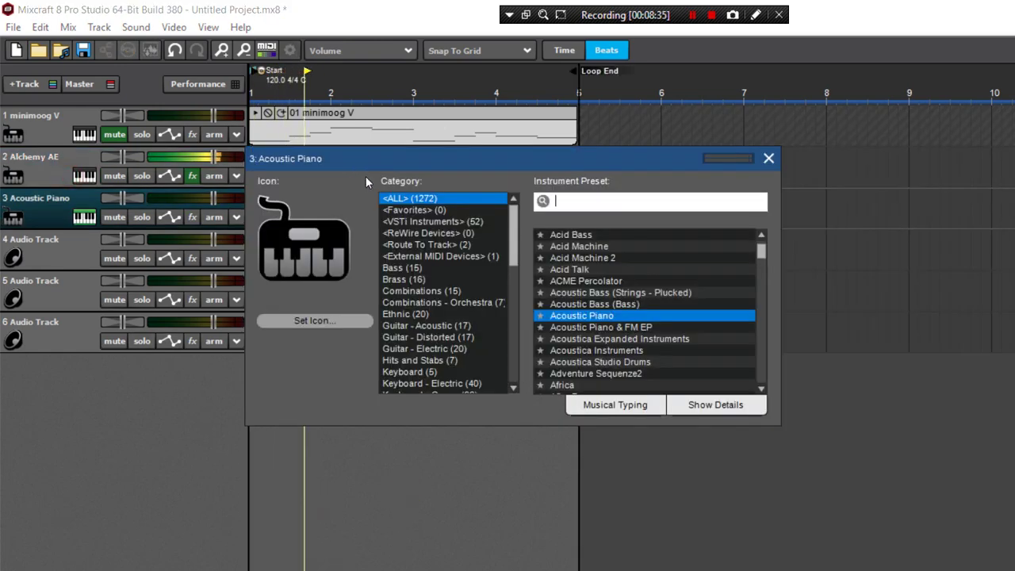
text(ni)
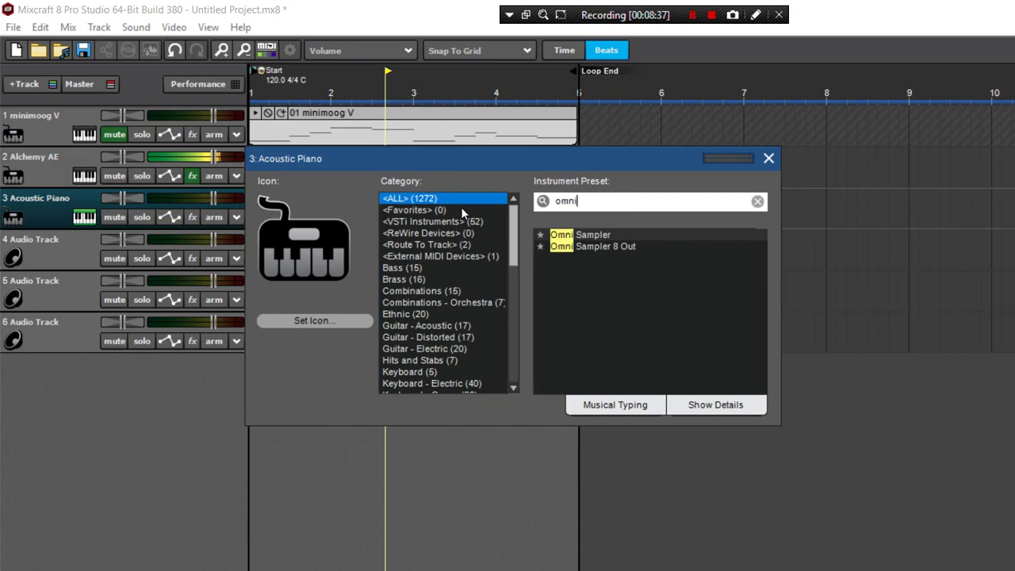
click(576, 247)
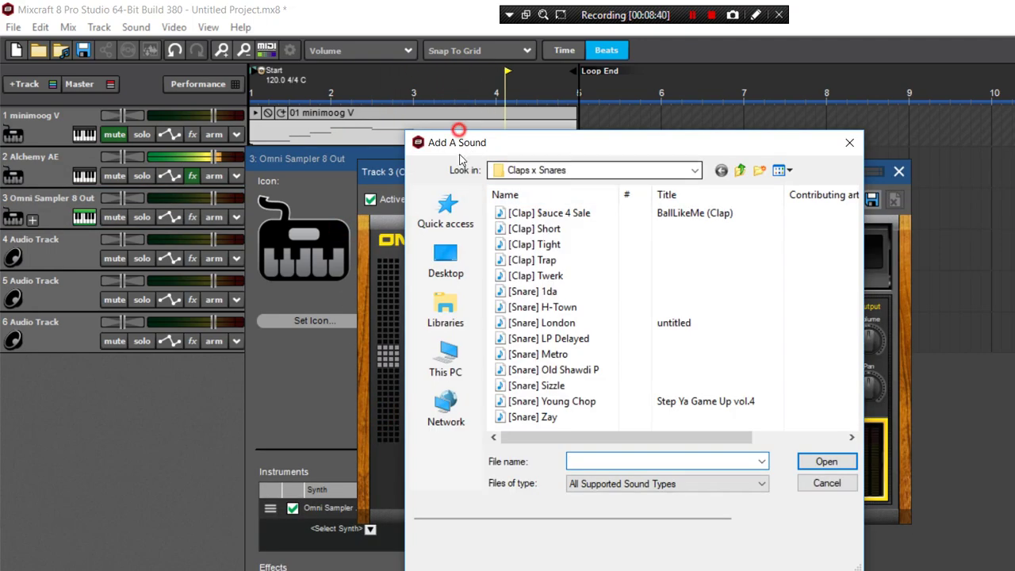
Load the RTKick sample from the Kicks folder of the afterLIFE & Elevate.Today - LiT KiT into the Omni Sampler and close its windows.
click(603, 170)
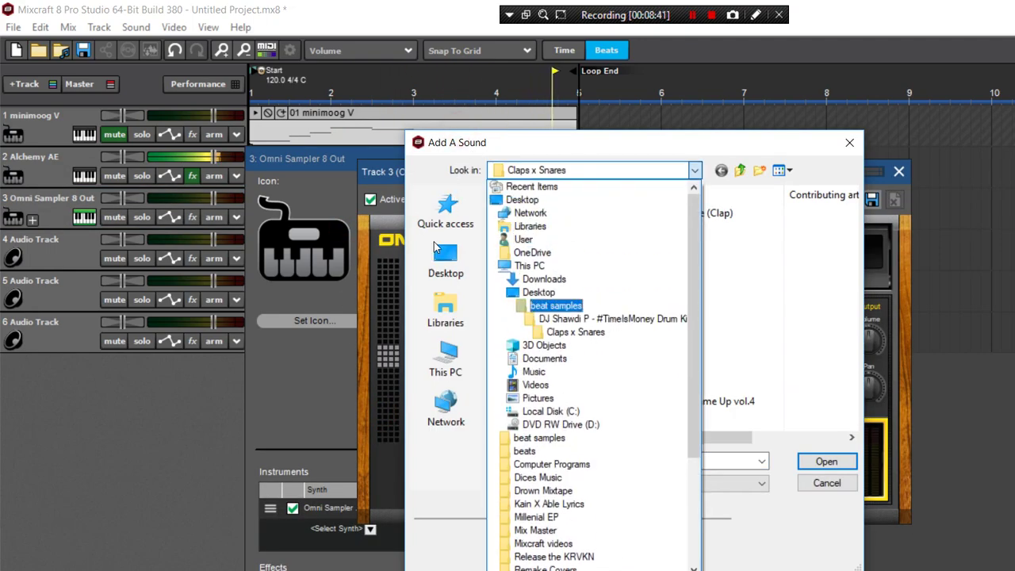
click(666, 294)
double_click(555, 275)
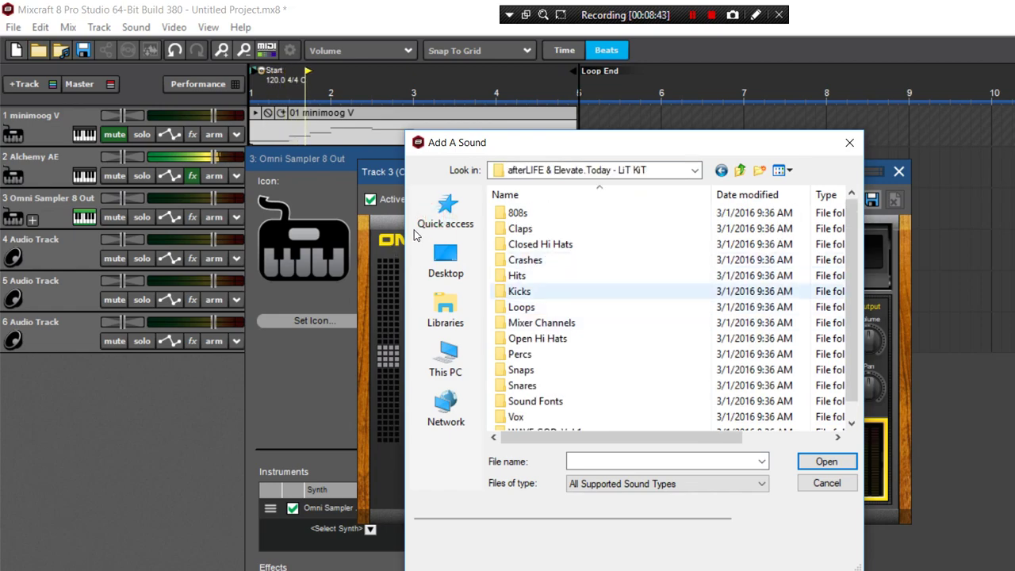
double_click(519, 290)
click(530, 369)
click(523, 386)
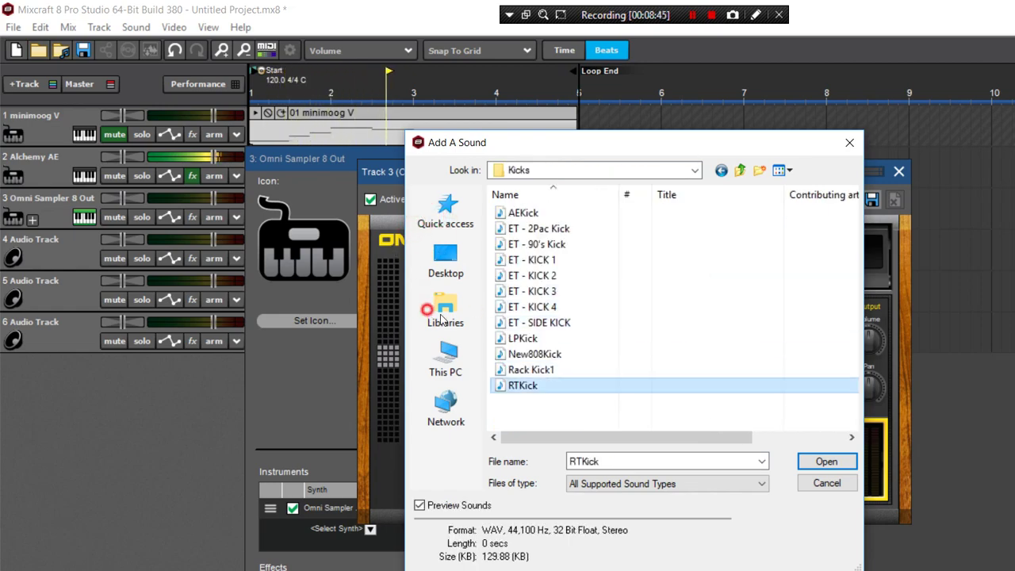
click(827, 462)
click(899, 172)
click(771, 161)
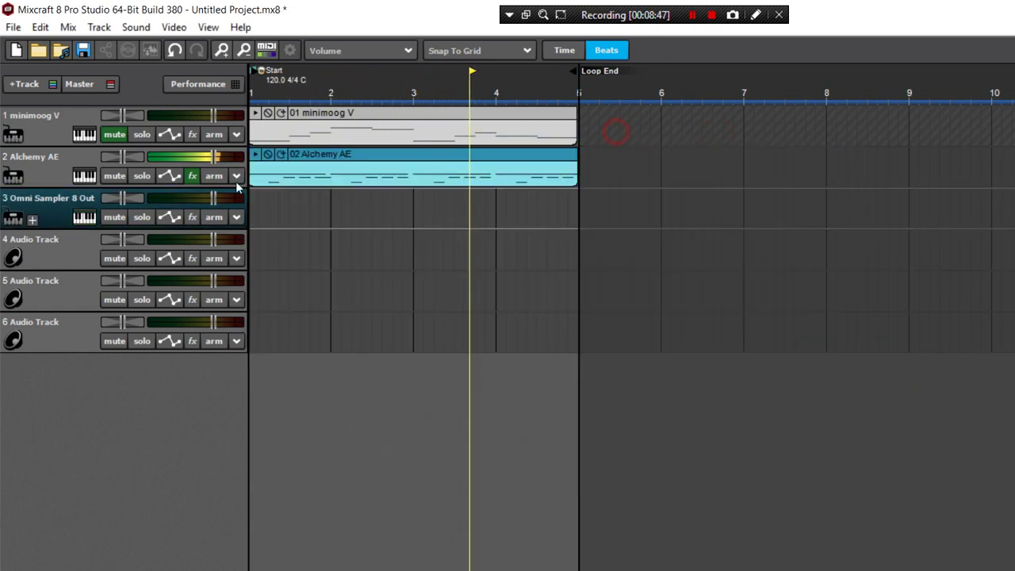
Create a one-bar Omni Sampler clip at bar 1 and place RTKick hits on steps 1, 5, 9 and 13.
double_click(255, 203)
drag(324, 200, 315, 200)
click(282, 437)
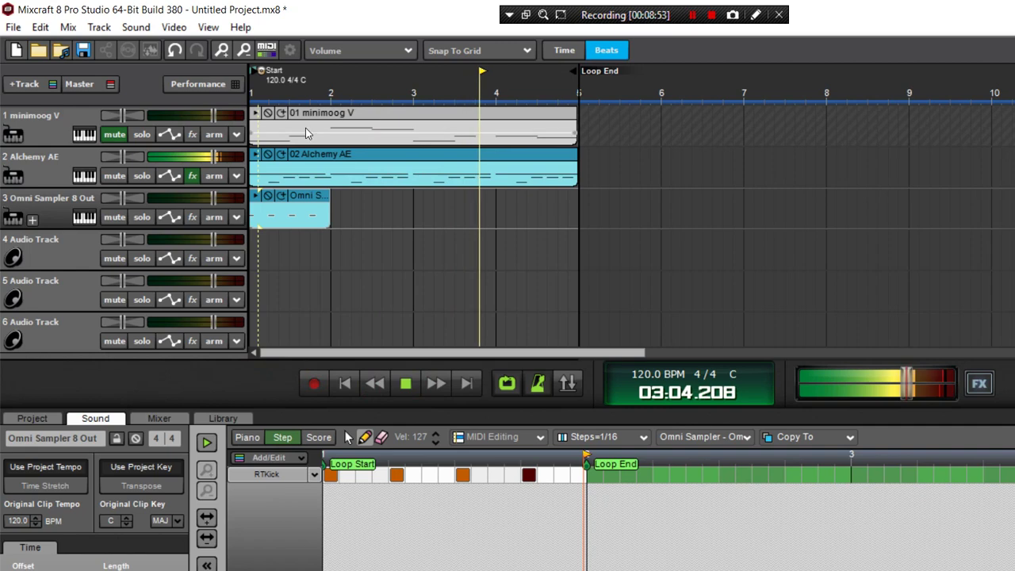
Duplicate the kick clip into bar 2 and add an extra RTKick hit on step 14 of the copy.
drag(310, 206, 391, 200)
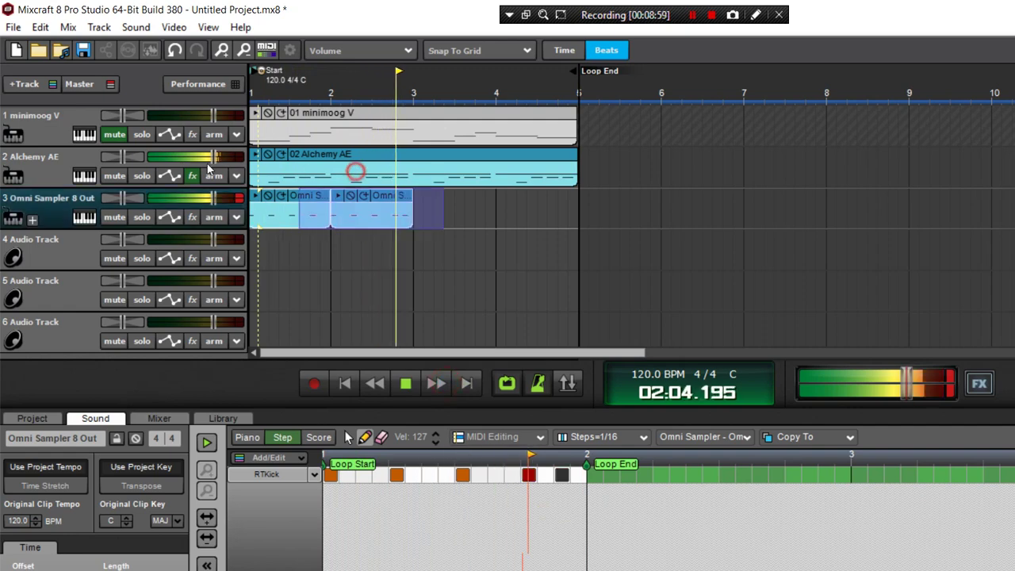
drag(342, 261, 394, 266)
click(404, 204)
key(ctrl+z)
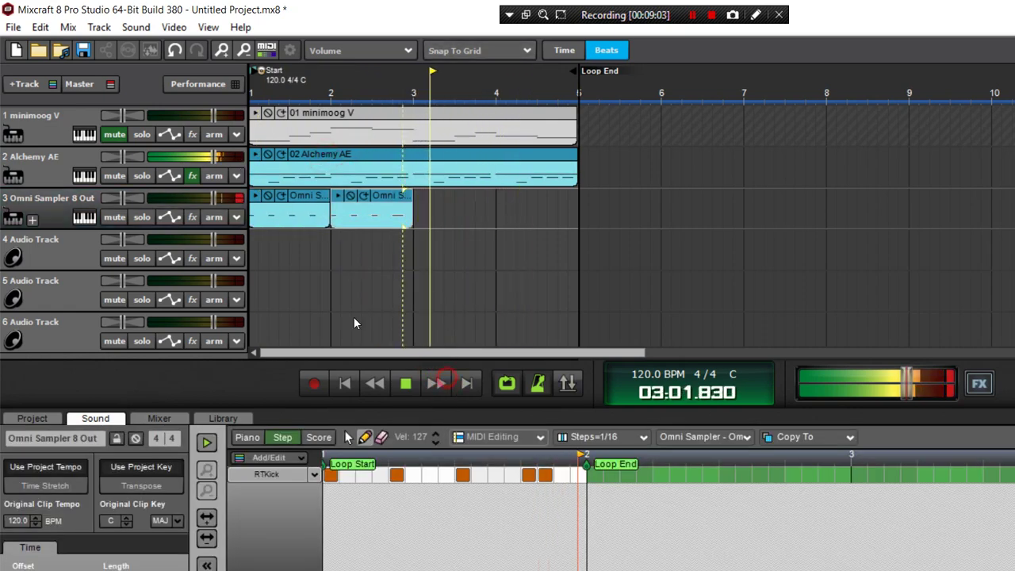
Open the sample browser for the Omni Sampler's D4 pad and go to the Claps folder of the LiT KiT.
click(277, 306)
drag(269, 259, 444, 203)
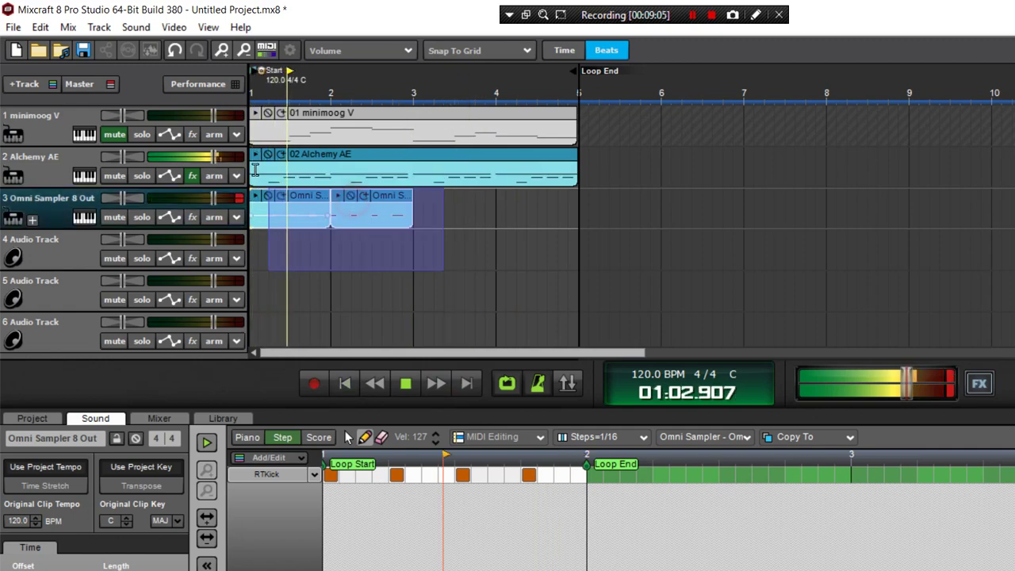
click(84, 217)
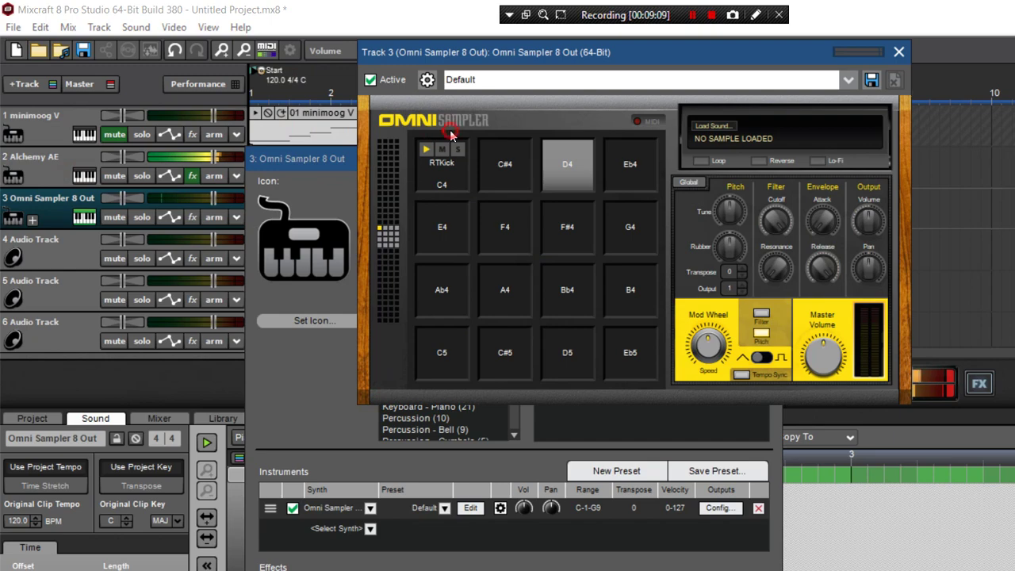
double_click(564, 167)
click(530, 49)
click(561, 172)
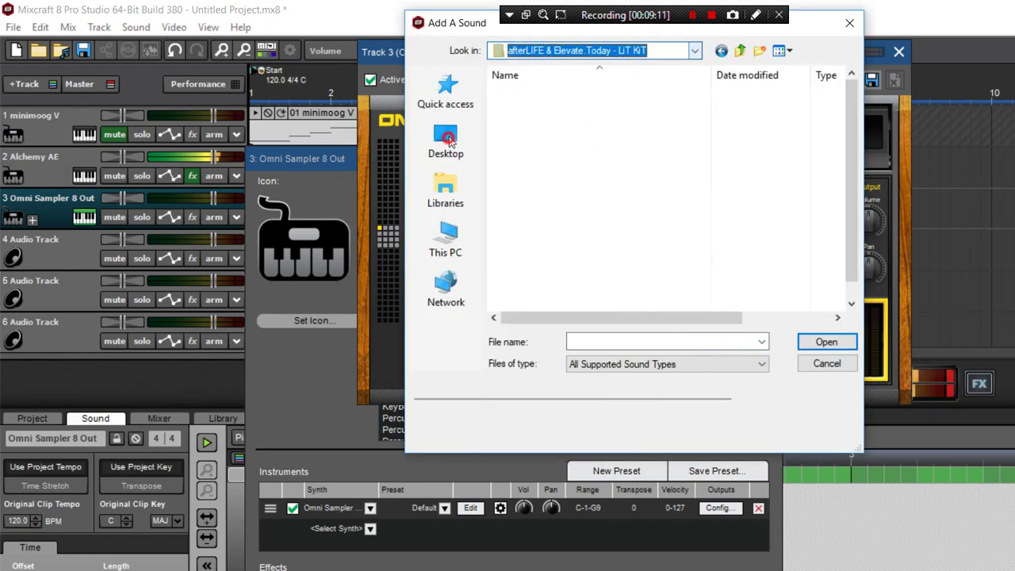
double_click(527, 110)
click(536, 140)
click(530, 110)
click(526, 93)
Preview the samples in the Claps folder and load ET - CLAP 1 onto the D4 pad.
click(533, 218)
click(535, 235)
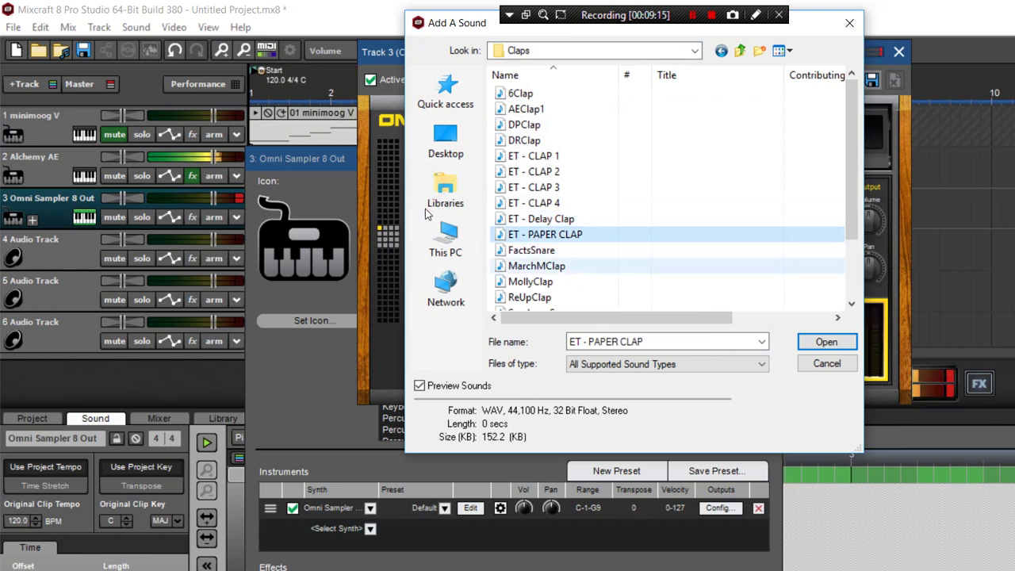
key(Down)
key(Down)
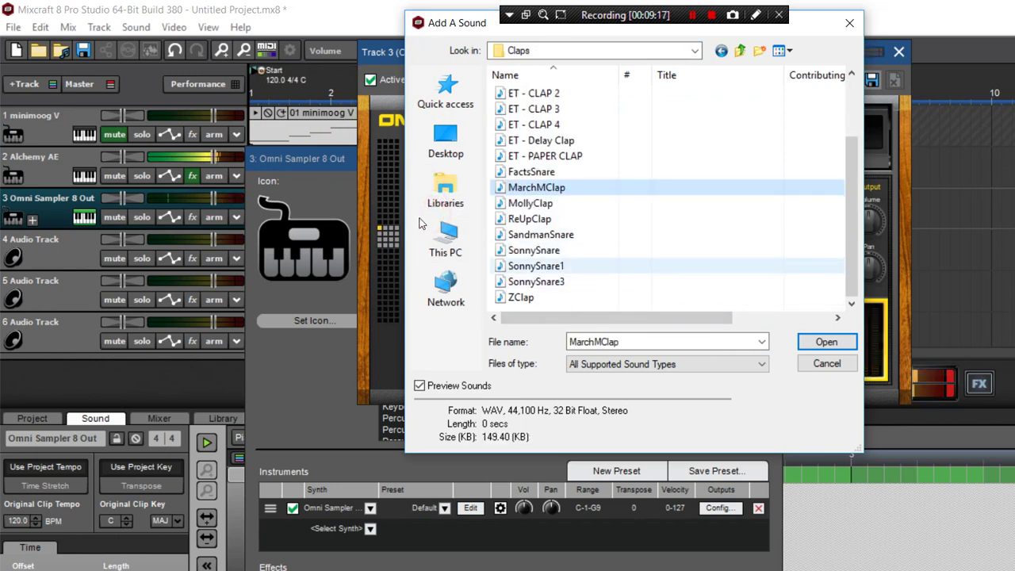
key(Down)
key(Down)
key(Down)
key(Up)
key(Up)
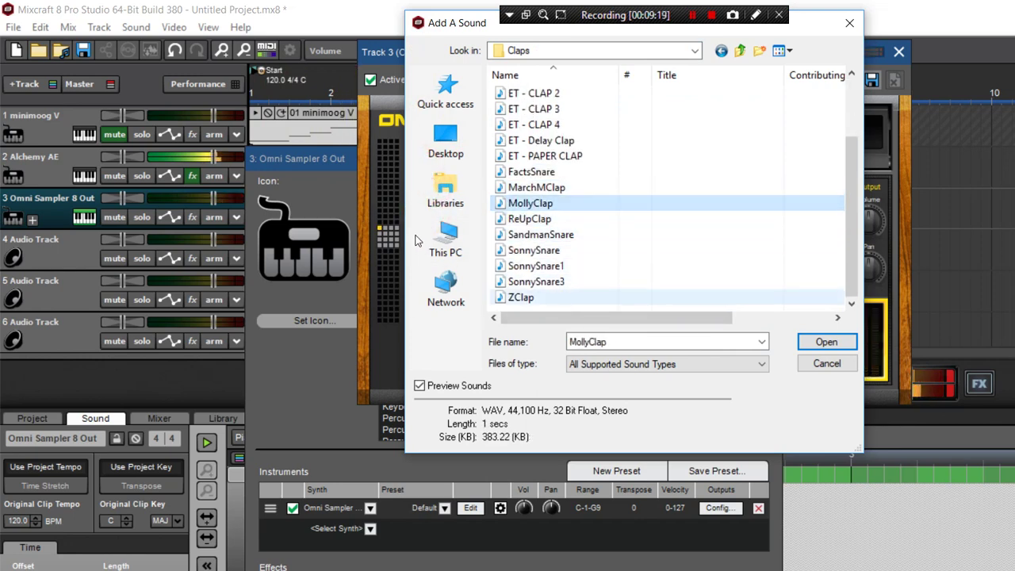
key(Up)
key(Up)
key(Up)
key(Up)
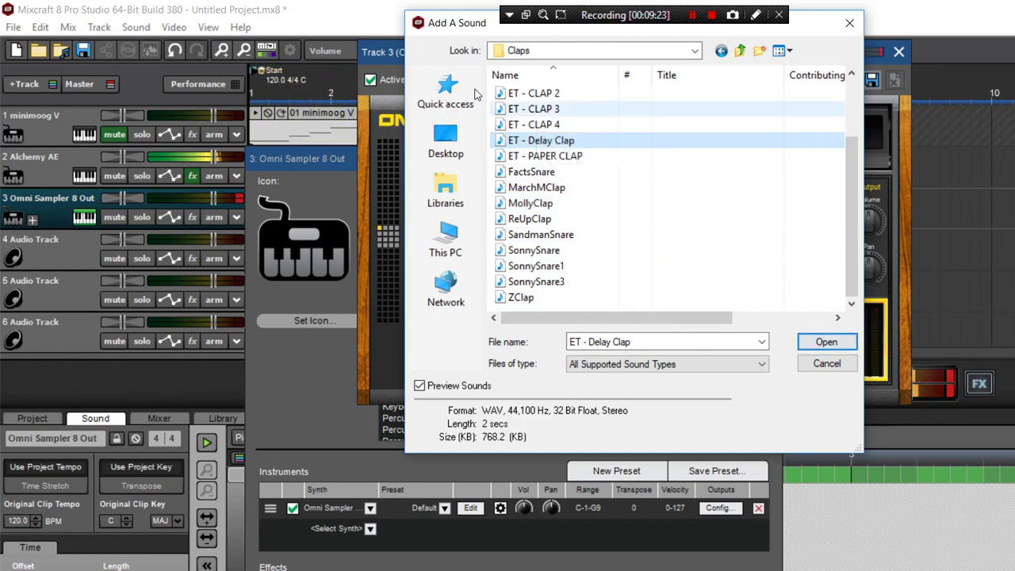
key(Up)
key(Up)
key(Up)
key(Up)
key(Up)
key(Down)
key(Return)
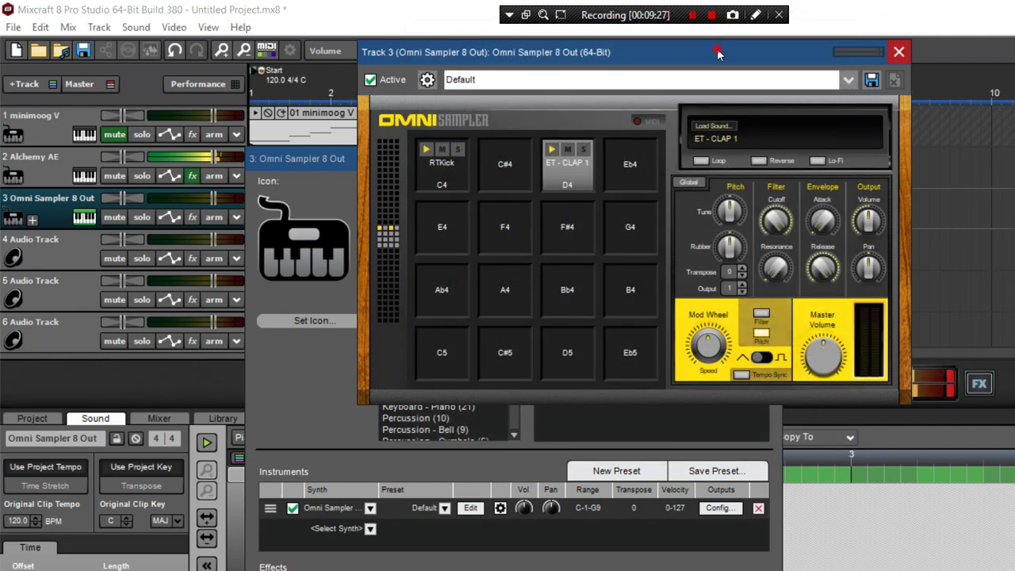
Close the Omni Sampler windows and add ET - CLAP 1 hits on steps 5 and 13 of the bar 1 and bar 2 drum clips.
click(898, 52)
click(770, 159)
drag(444, 272, 268, 188)
drag(340, 313, 309, 227)
click(286, 221)
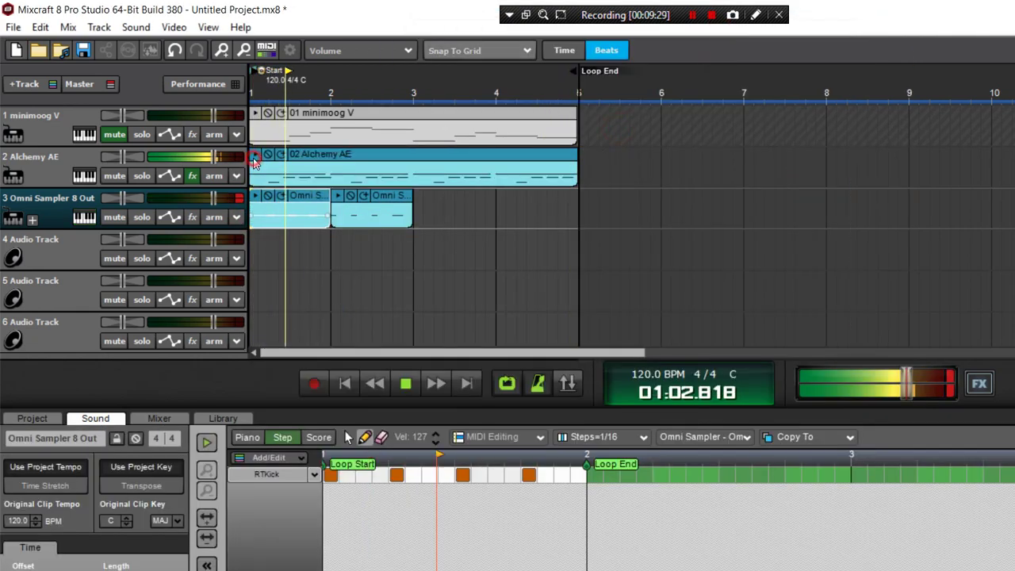
click(286, 458)
click(289, 489)
click(397, 476)
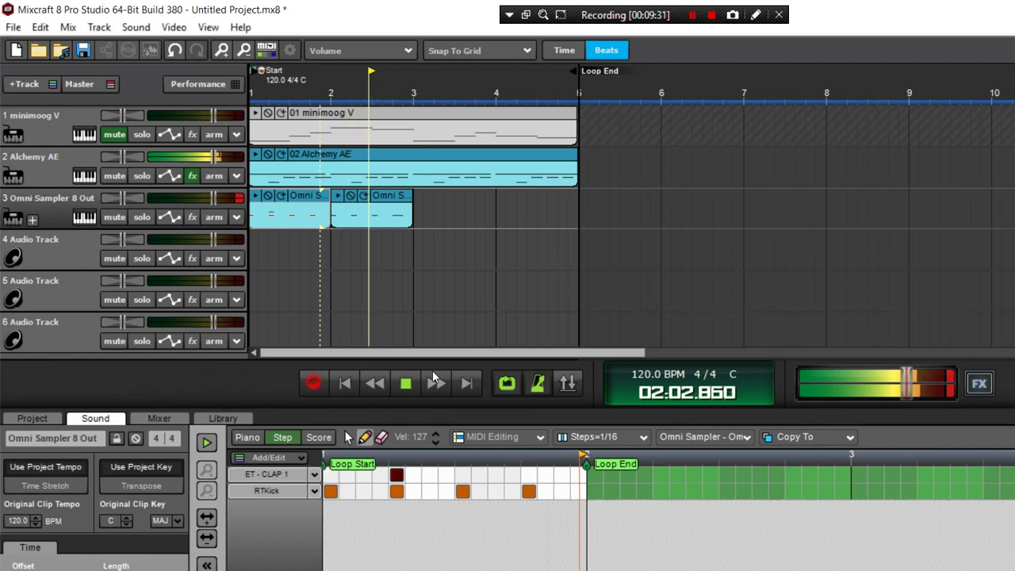
click(529, 475)
click(384, 197)
click(271, 458)
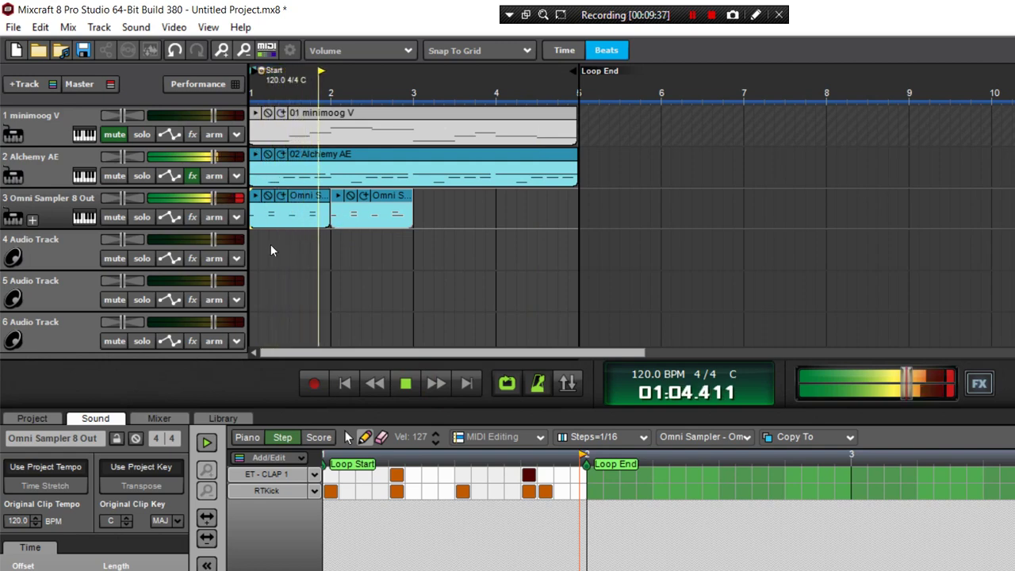
Duplicate the two drum clips into bars 3 and 4 and add an RTKick hit on step 15 of the bar 4 clip.
drag(242, 161, 448, 156)
drag(545, 491, 562, 491)
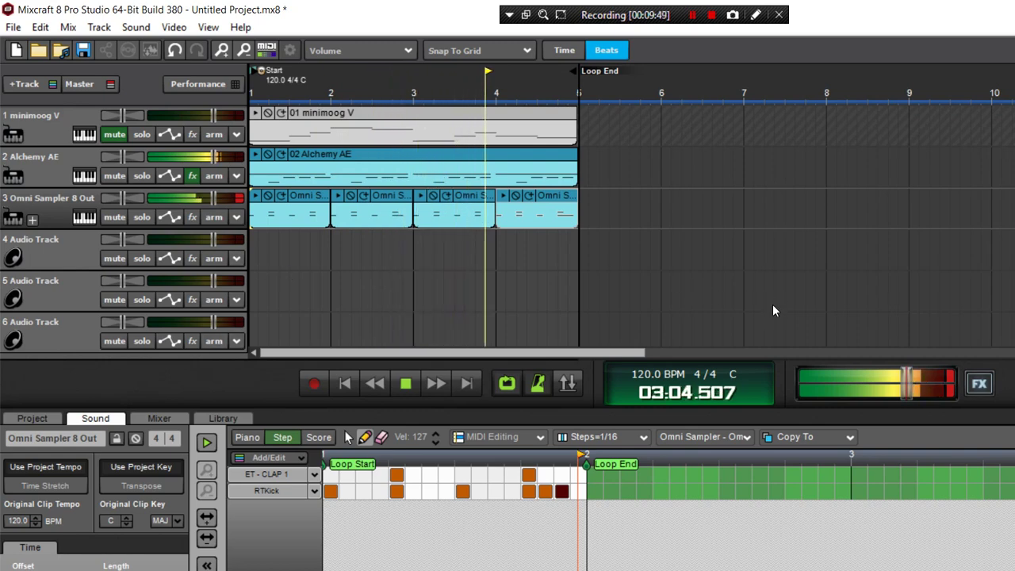
click(979, 384)
click(343, 131)
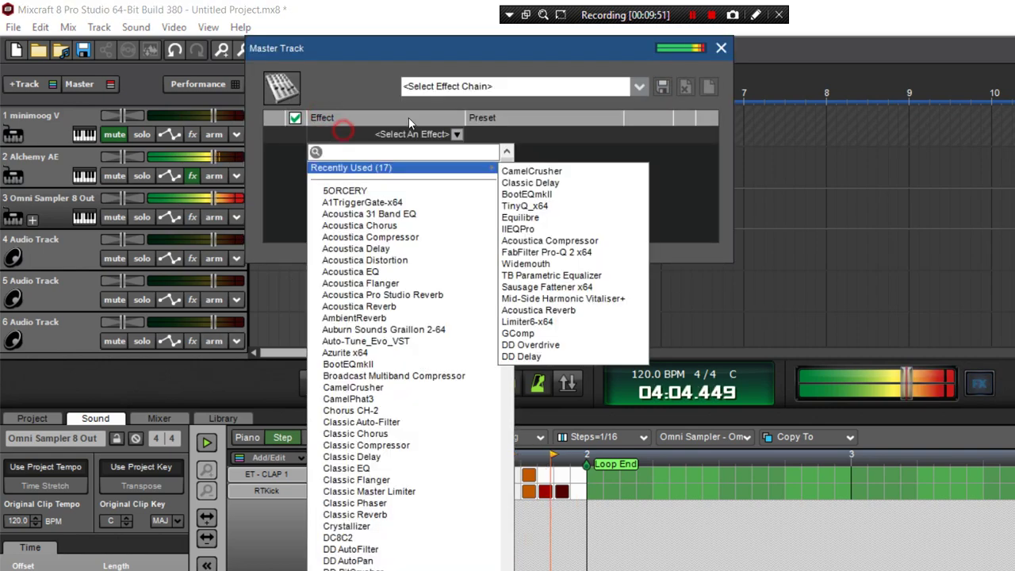
click(540, 135)
click(578, 32)
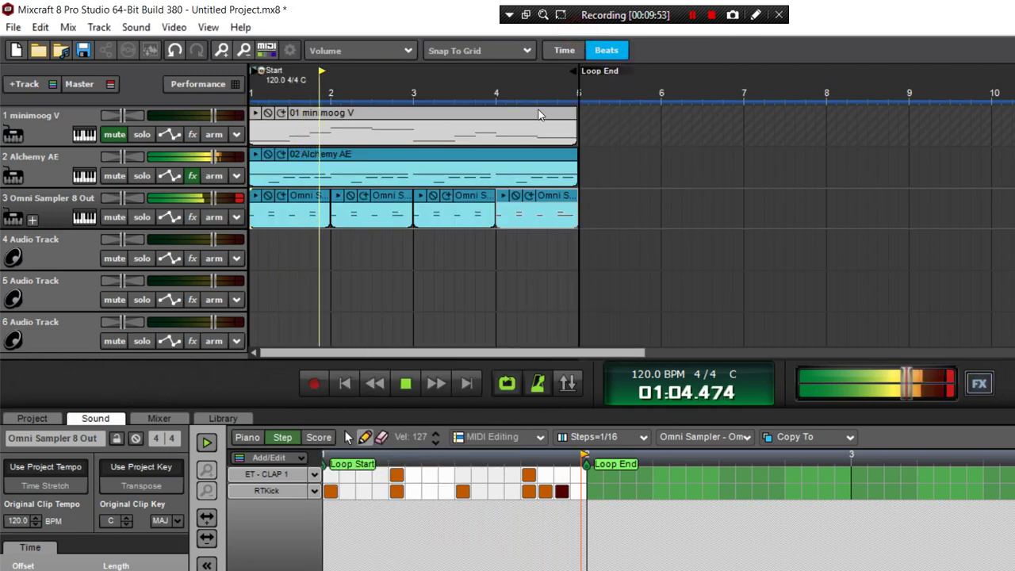
Stop playback, hide the details area below the tracks and open the Alchemy AE synth on track 2.
key(space)
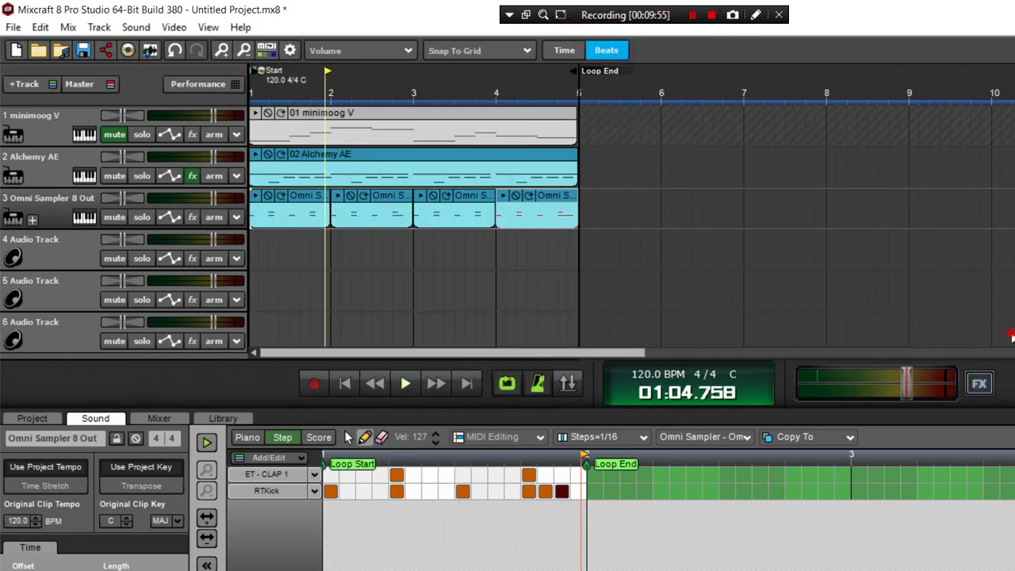
click(1012, 335)
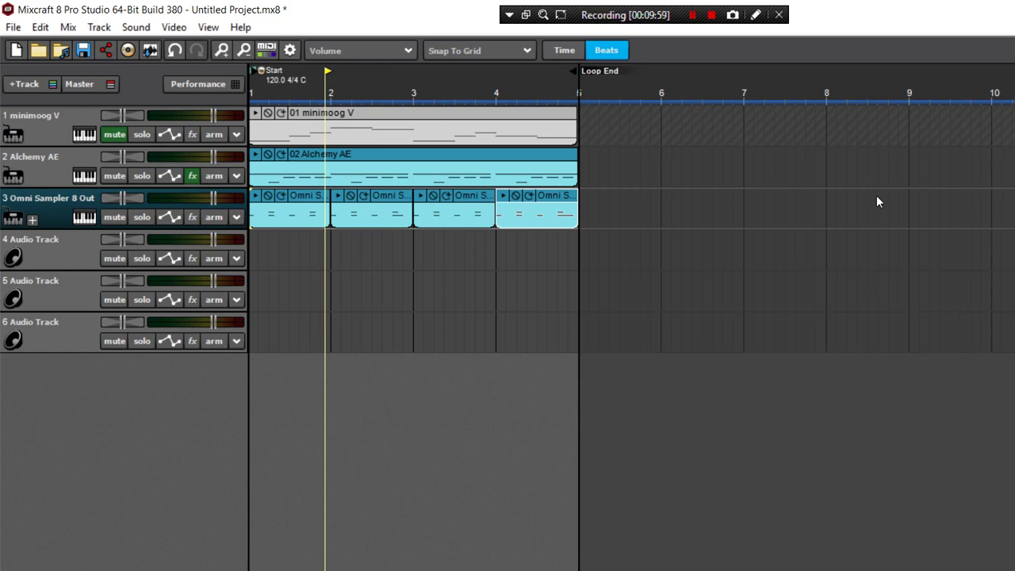
click(84, 175)
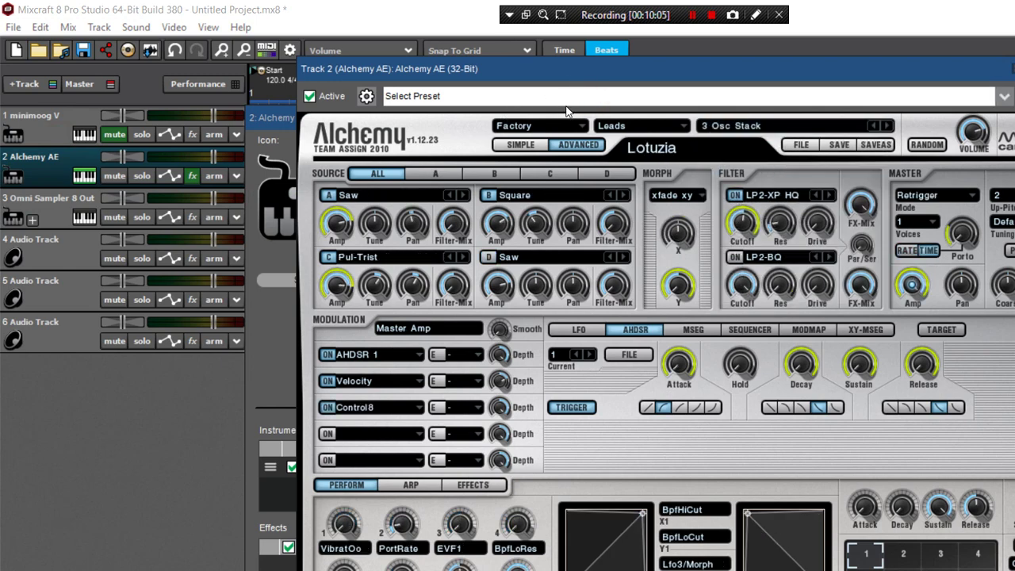
Audition the 3 Osc Stack lead preset with Musical Typing, raising the octave up to the C5 - F#6 range.
key(ctrl+alt+k)
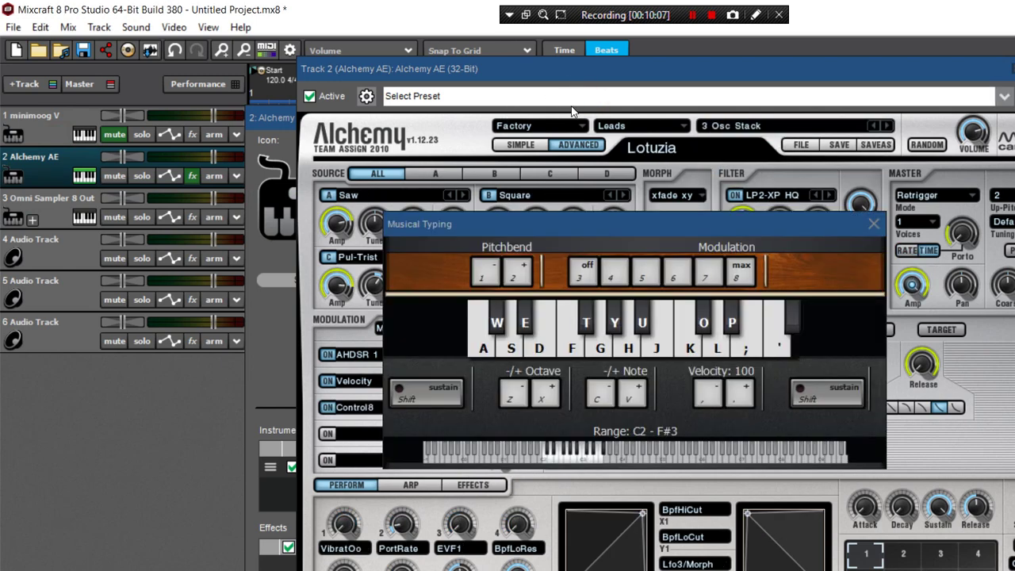
key(a)
key(x)
key(x)
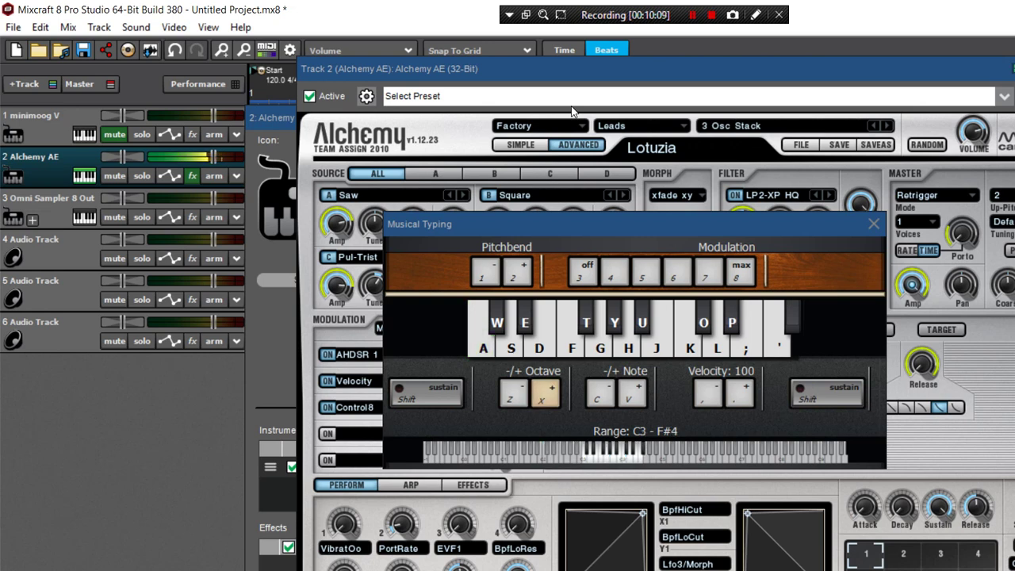
key(a)
key(x)
key(a)
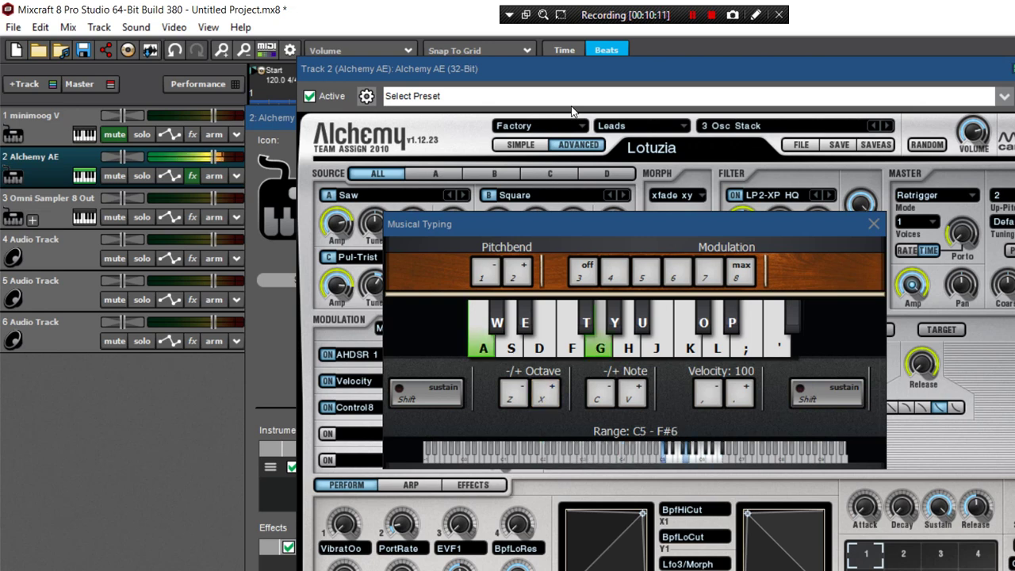
key(u)
key(l)
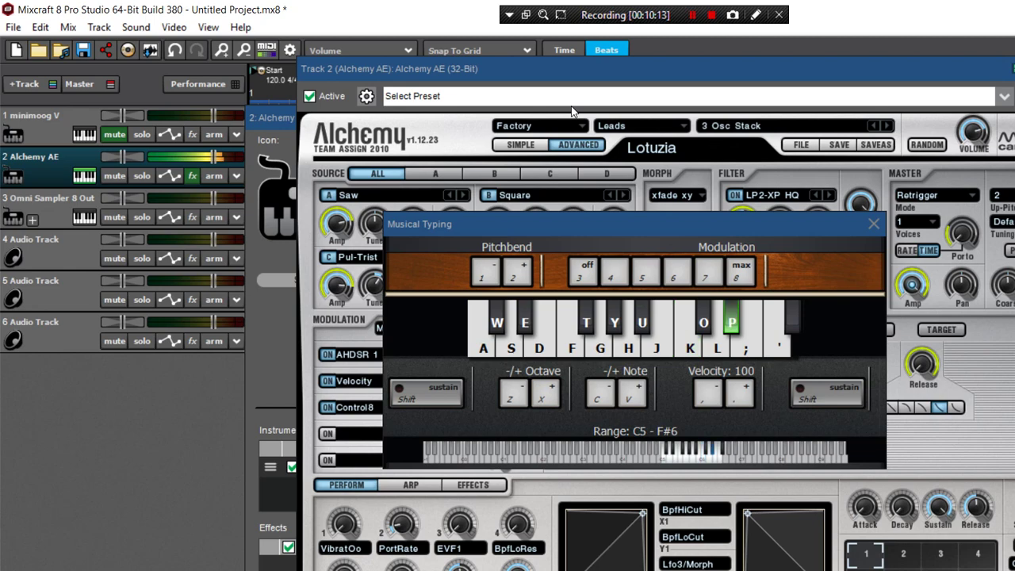
key(g)
key(h)
key(j)
key(k)
key(s)
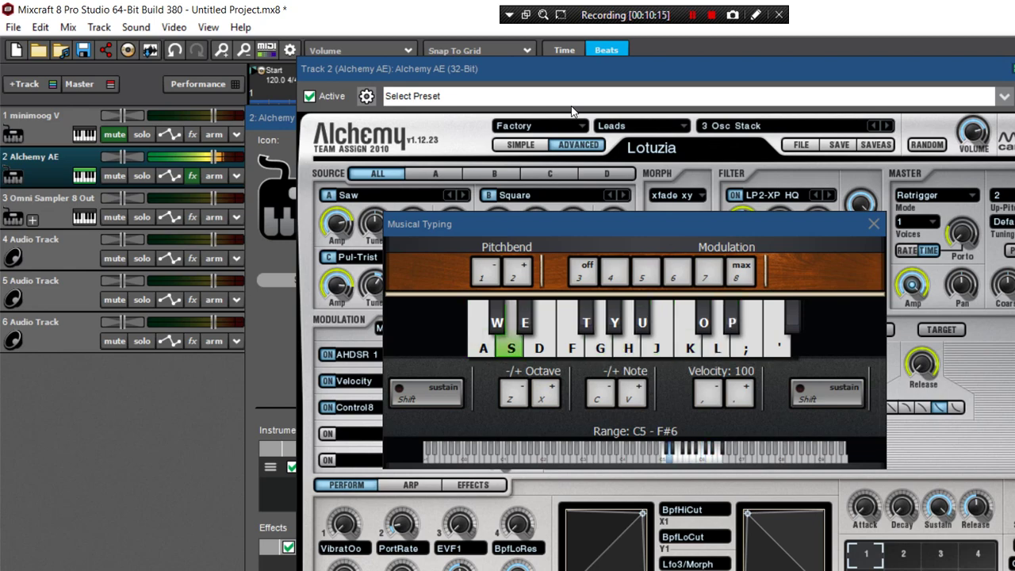
Load the OmniMy preset from Alchemy's Arpeggiated category.
double_click(510, 101)
click(513, 98)
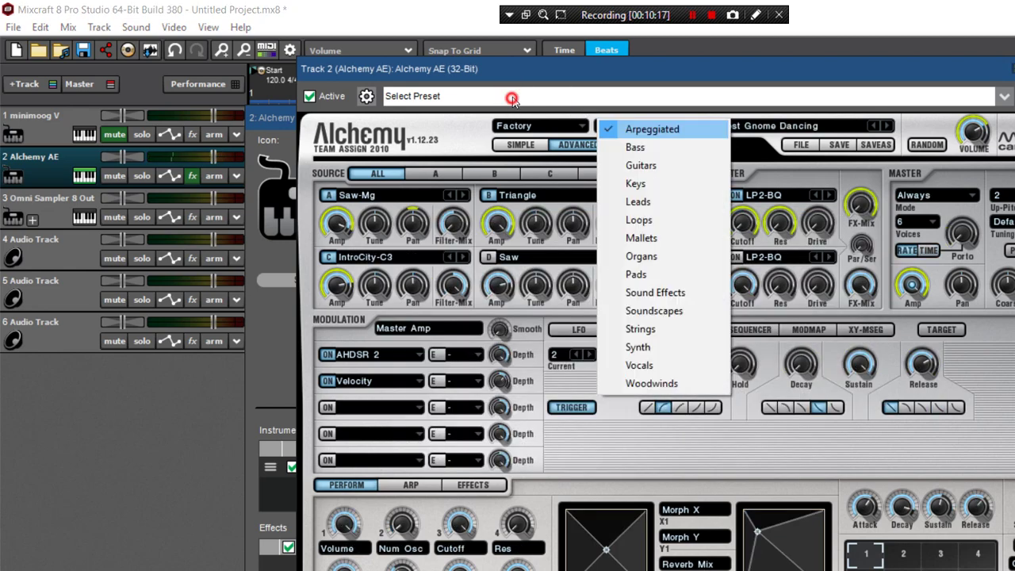
click(545, 106)
click(591, 103)
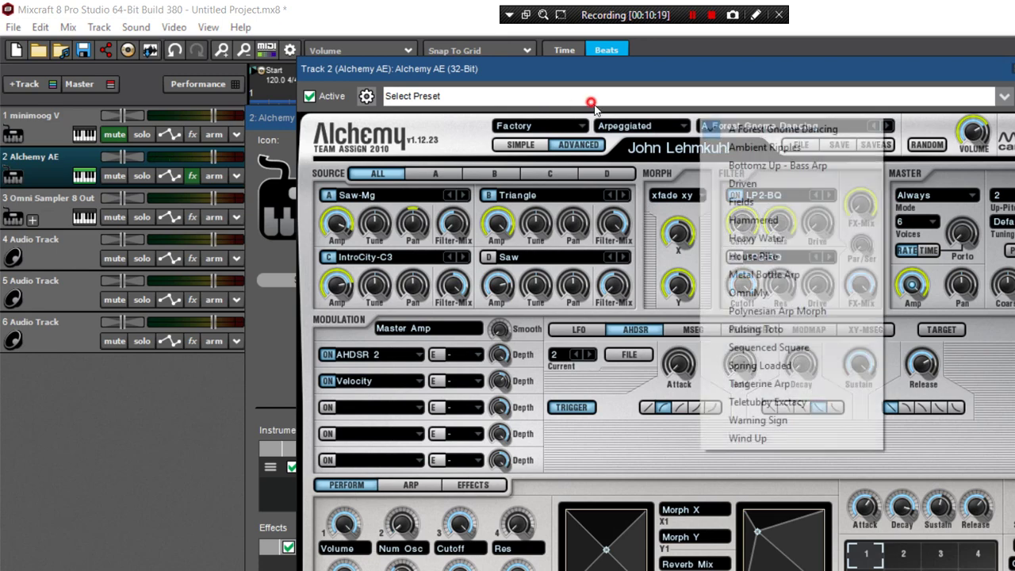
click(606, 235)
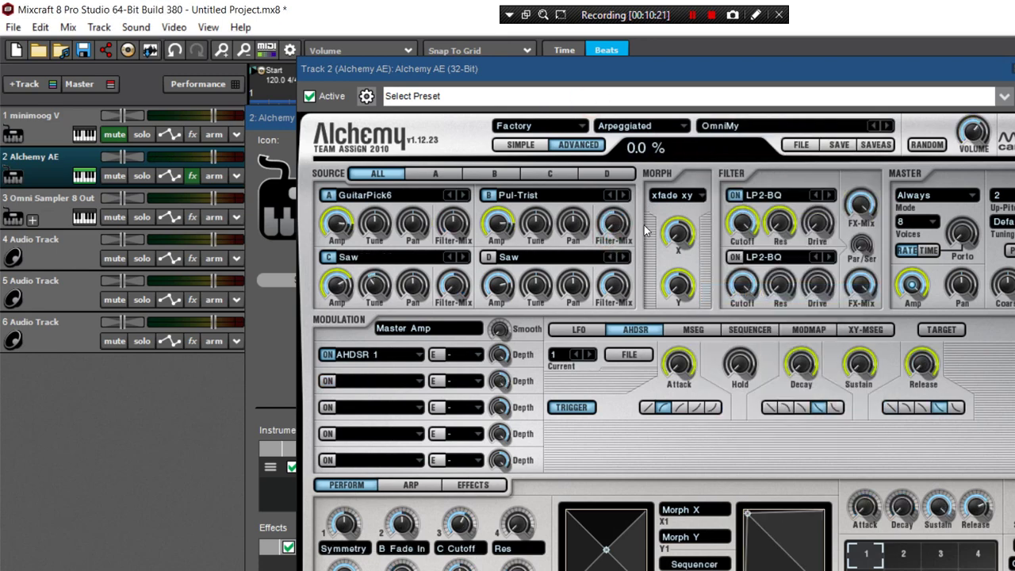
Audition the OmniMy arpeggio with several notes in Musical Typing.
key(ctrl+alt+k)
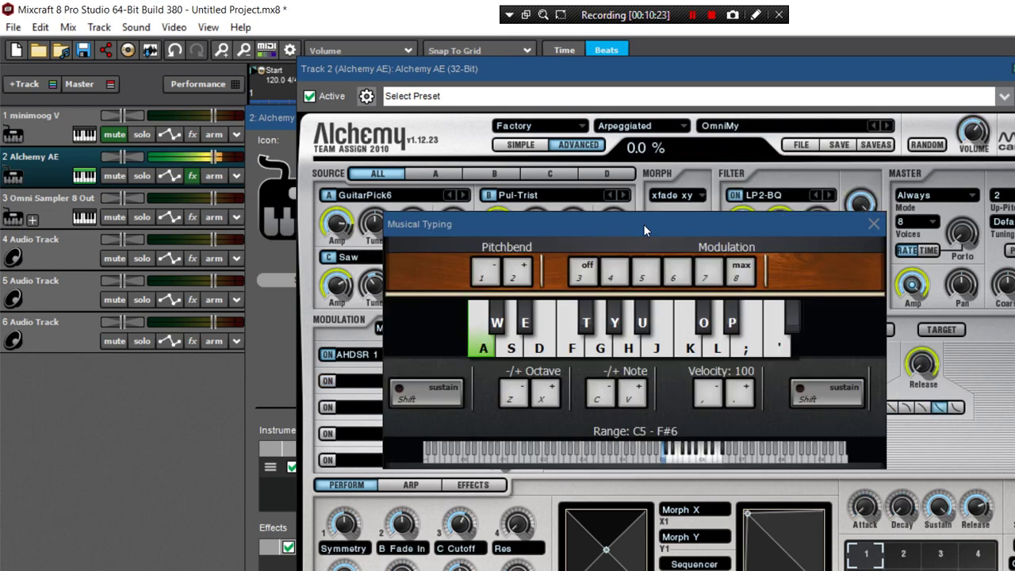
key(g)
key(u)
key(l)
key(t)
key(o)
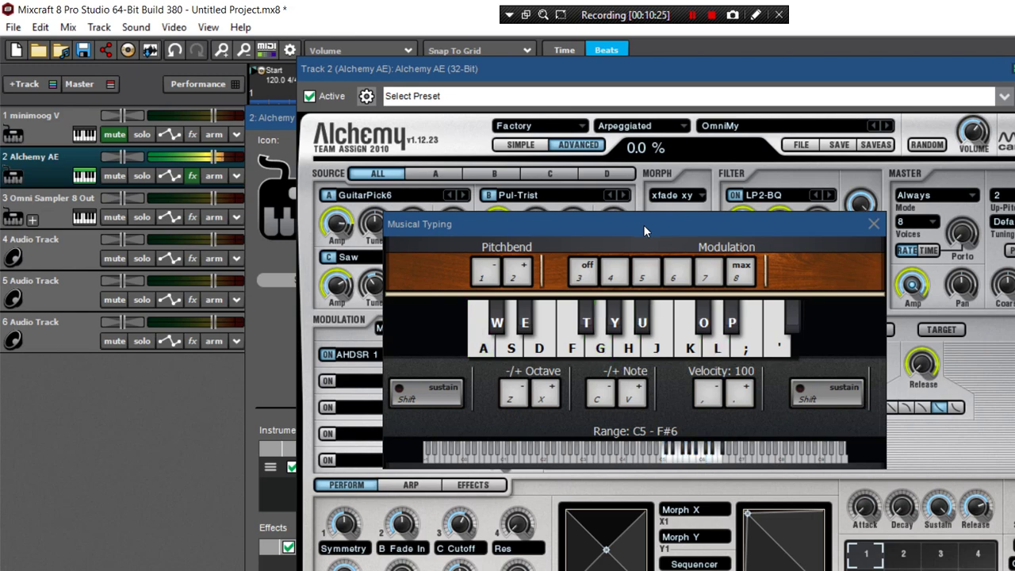
key(w)
Switch Alchemy to the Bass category and load the 80s Disco FunK preset.
click(526, 104)
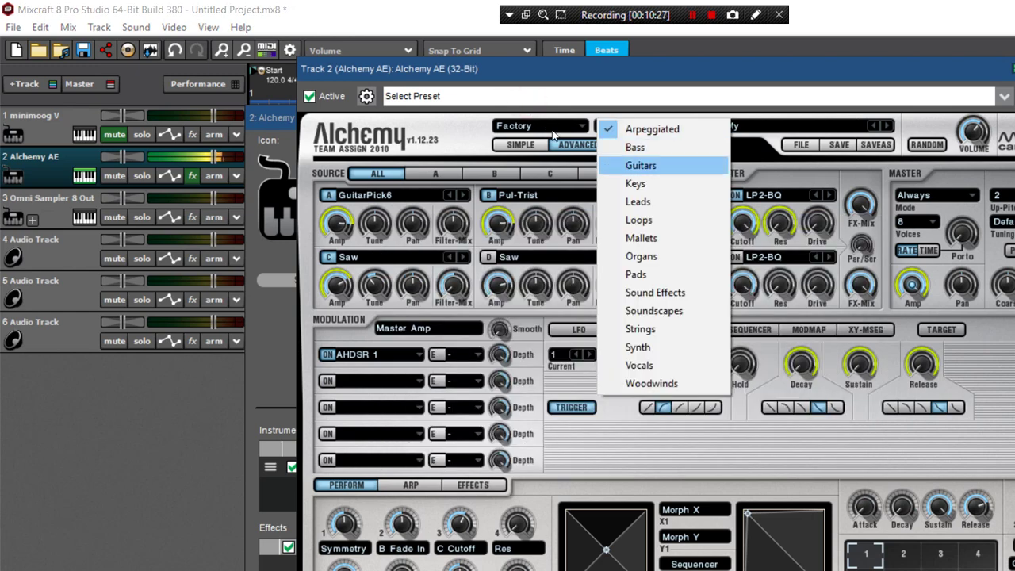
click(537, 118)
click(577, 99)
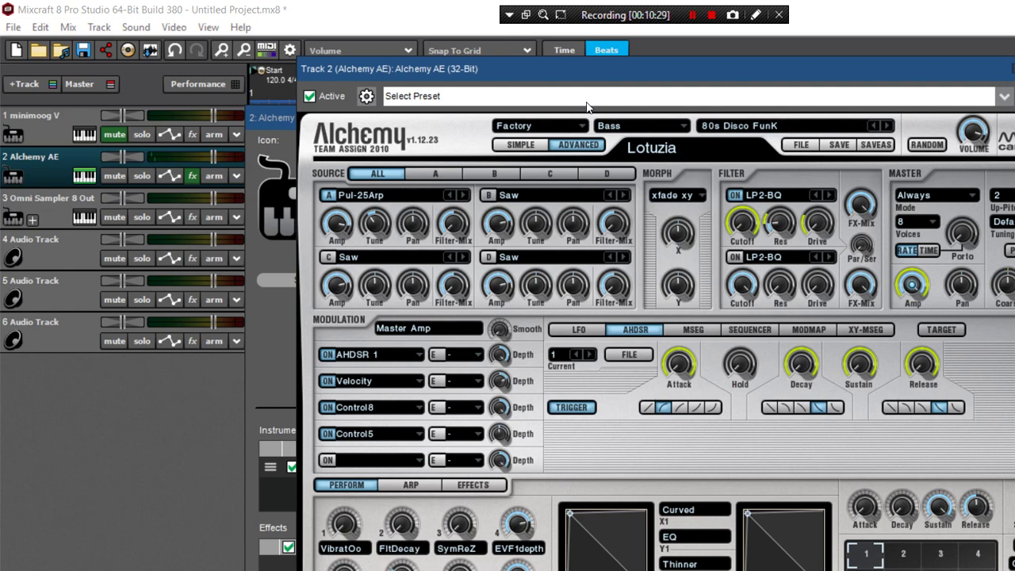
click(592, 98)
click(599, 103)
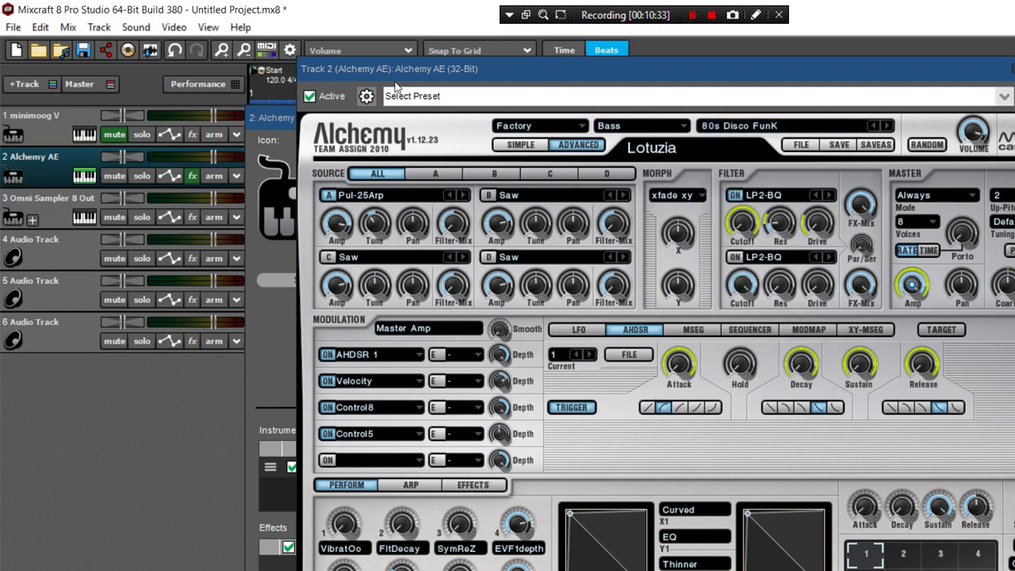
Audition the 80s Disco FunK bass with Musical Typing, lowering the octave to the C3 - F#4 range.
key(ctrl+alt+k)
key(a)
key(z)
key(a)
key(z)
key(a)
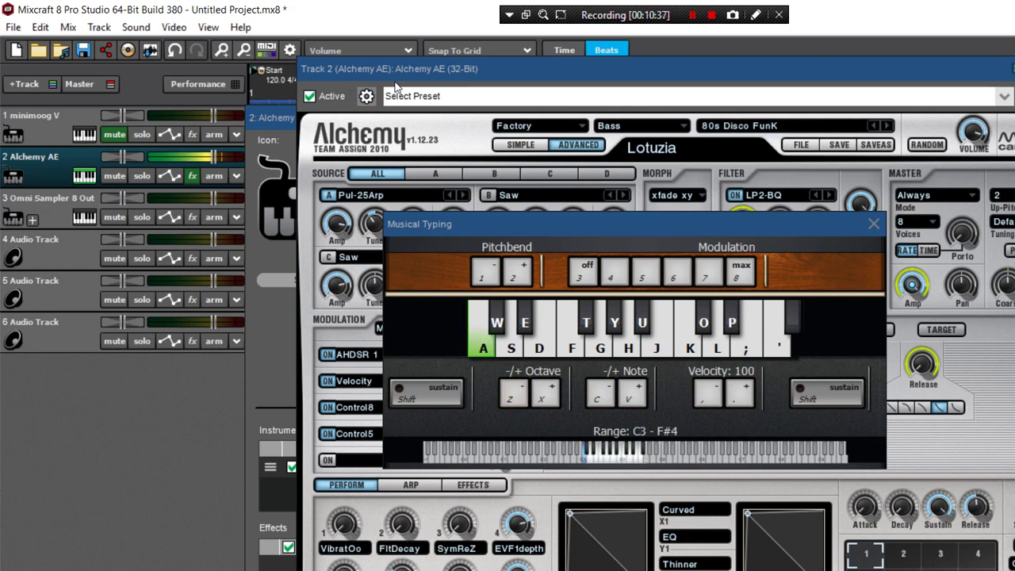
key(a)
key(a)
key(a)
Listen to the beat with the 80s Disco FunK bass, close the Alchemy windows and stop playback.
click(222, 116)
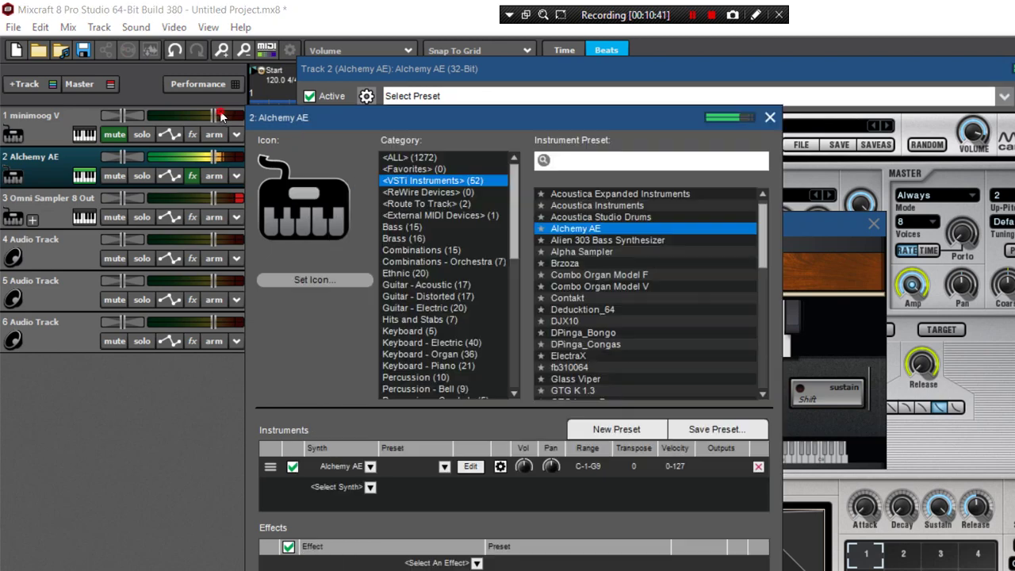
click(625, 89)
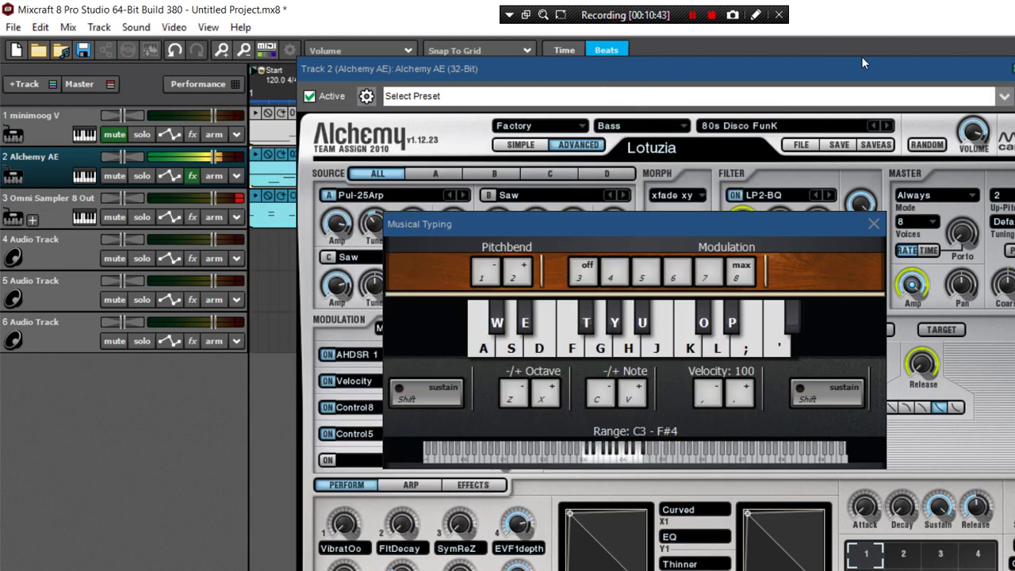
click(862, 56)
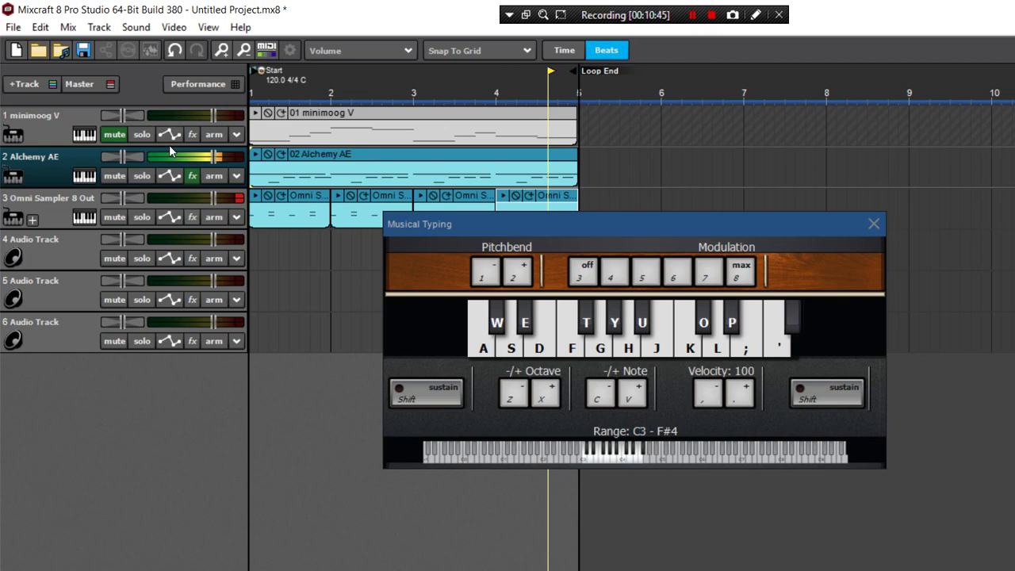
key(space)
Load the Abused bass preset in Alchemy AE on track 2 and play the track's clip.
click(59, 140)
click(84, 175)
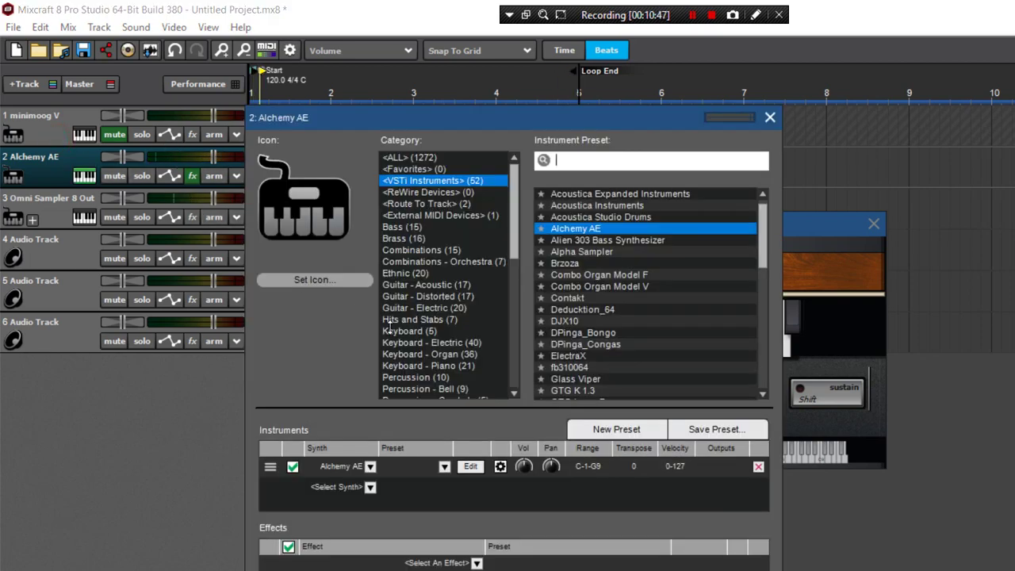
click(470, 466)
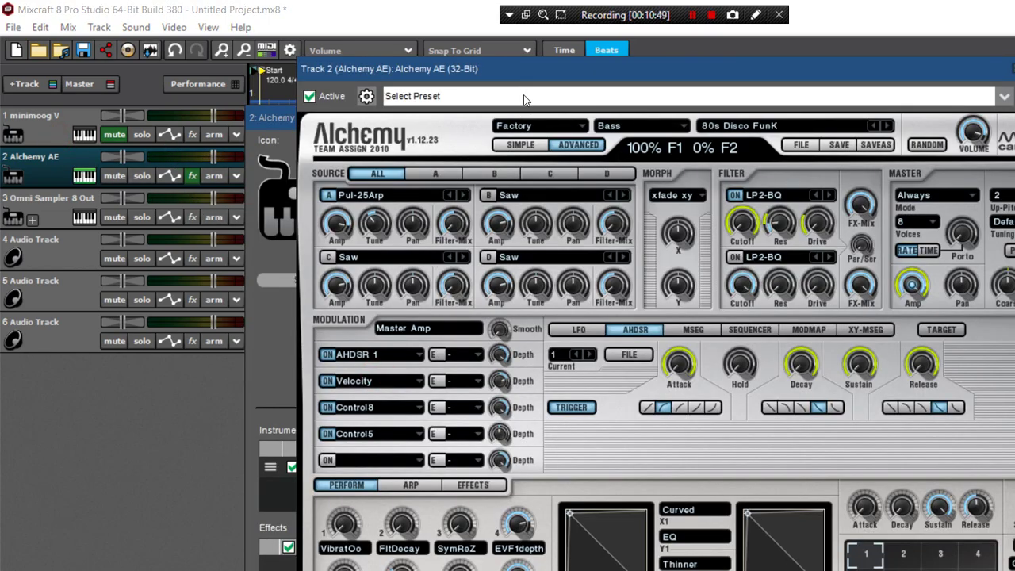
click(752, 127)
click(744, 126)
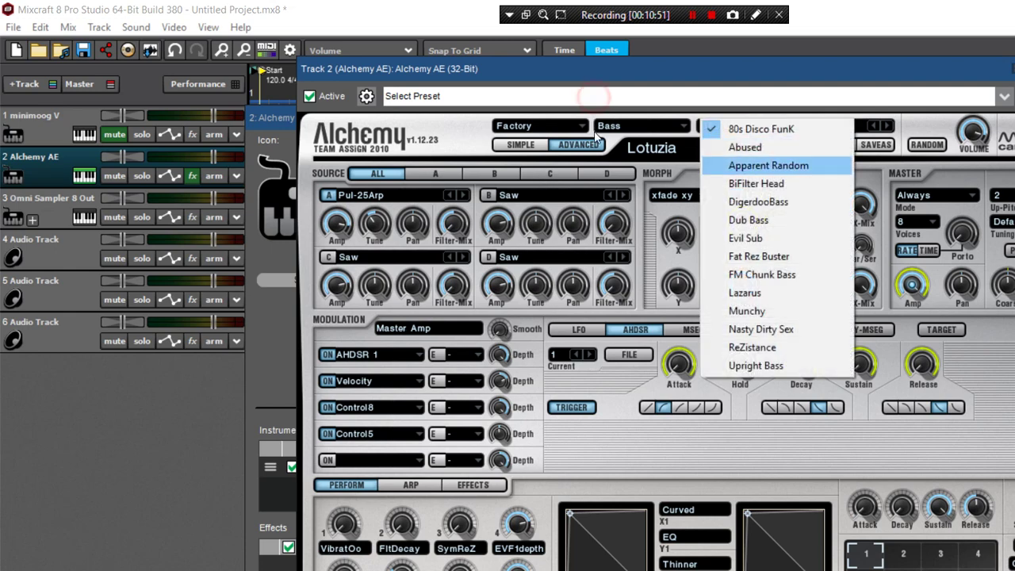
click(745, 147)
click(228, 98)
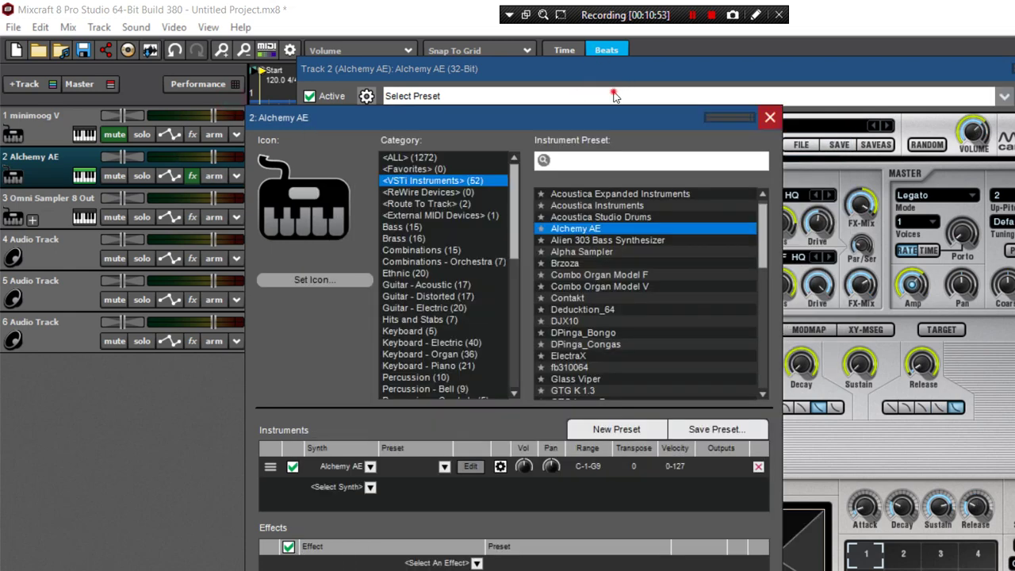
click(614, 95)
click(254, 154)
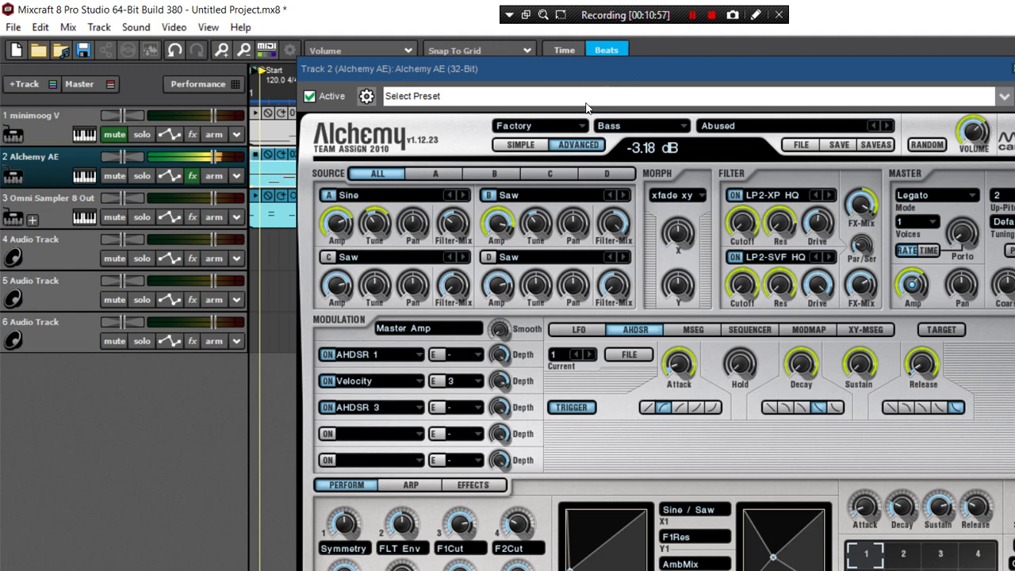
Try the BiFilter Head, Fat Rez Buster and FM Chunk Bass presets in Alchemy while playing the track 2 clip.
click(733, 127)
click(758, 183)
click(743, 126)
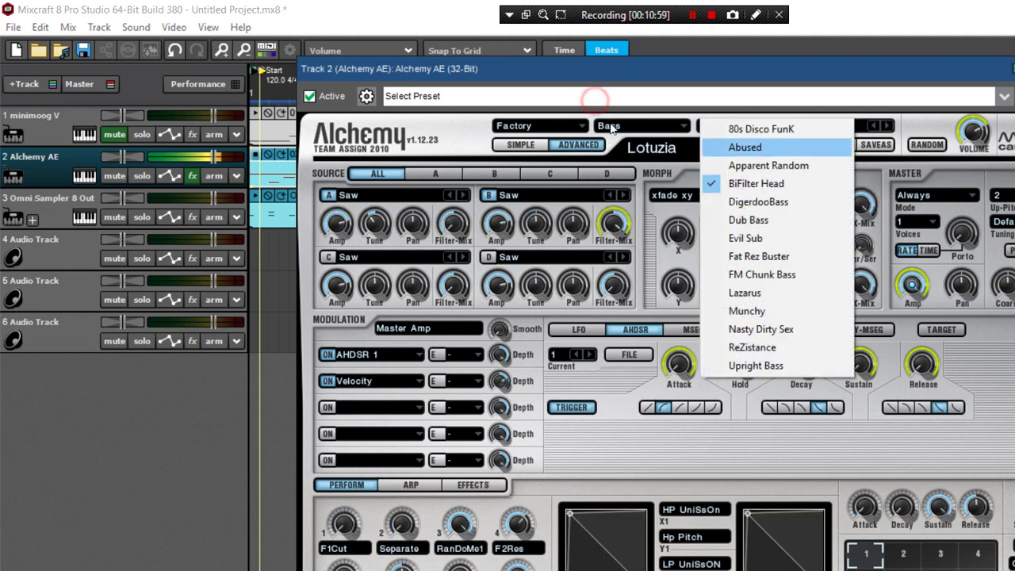
click(759, 256)
click(601, 98)
key(Down)
key(Return)
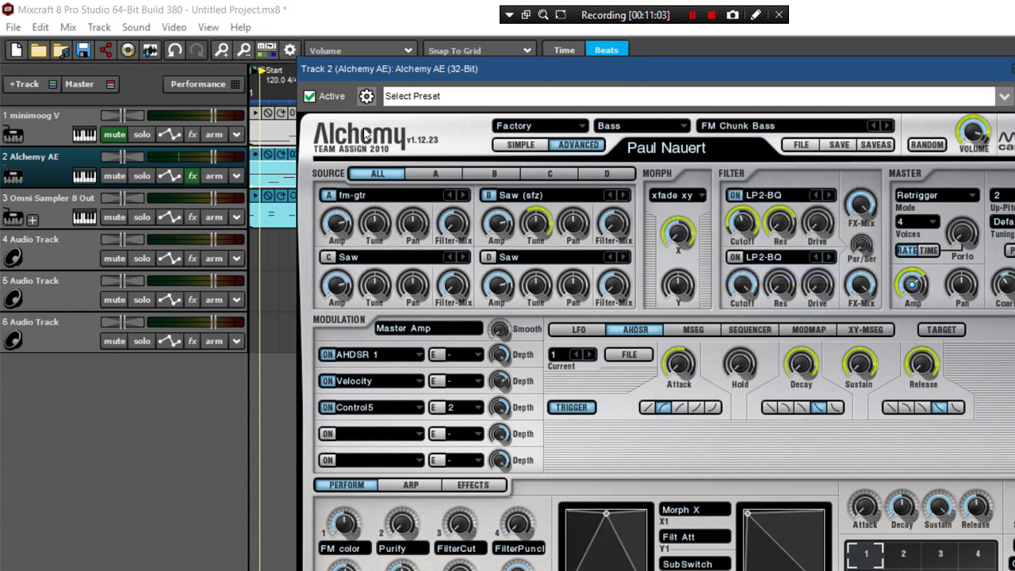
click(255, 155)
Switch Alchemy to the Guitars preset category.
click(651, 125)
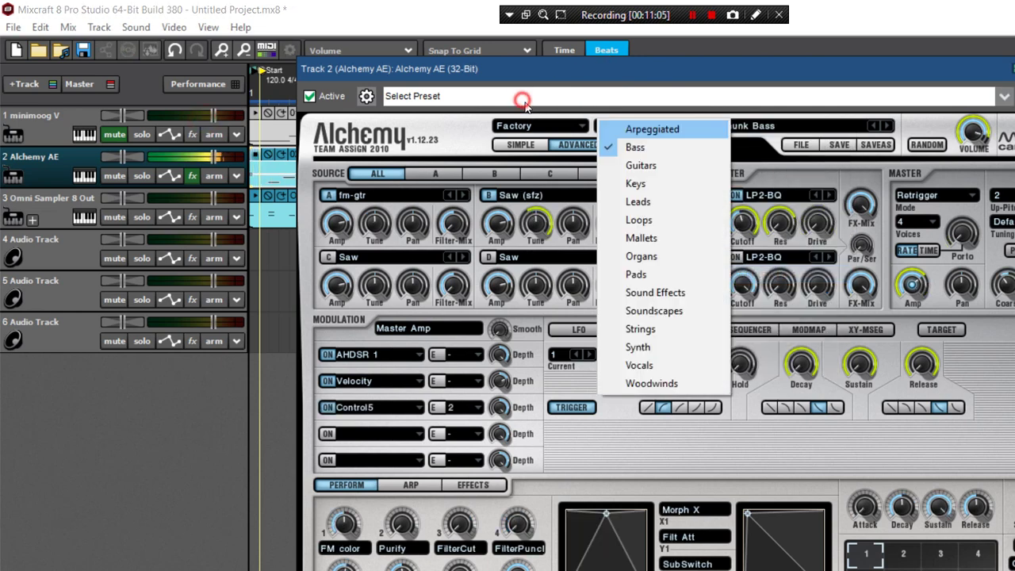
key(Up)
key(Up)
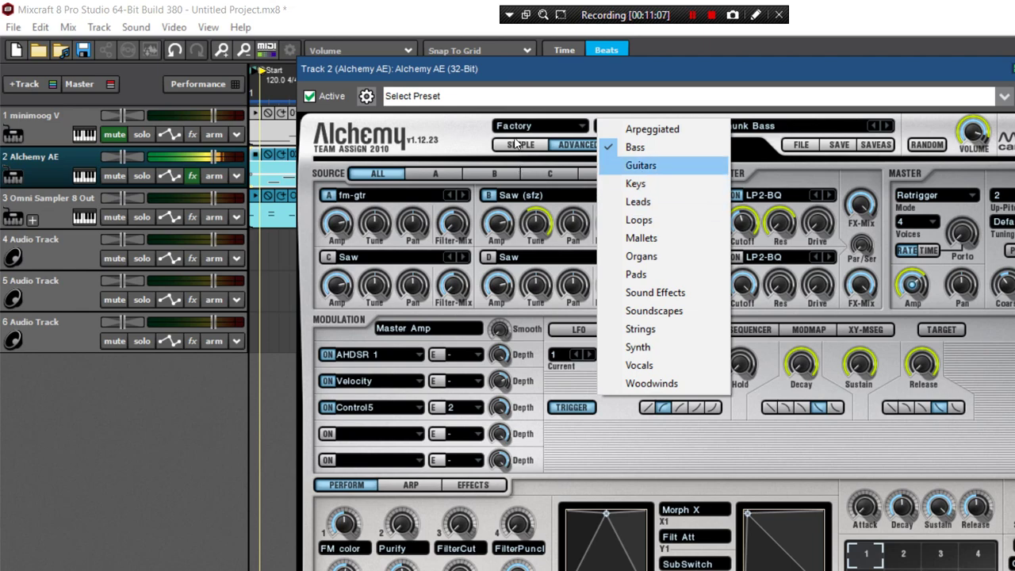
key(Return)
Go through the guitar presets to Hiroshima and play the track 2 clip with it.
key(Tab)
key(Return)
key(Down)
key(Down)
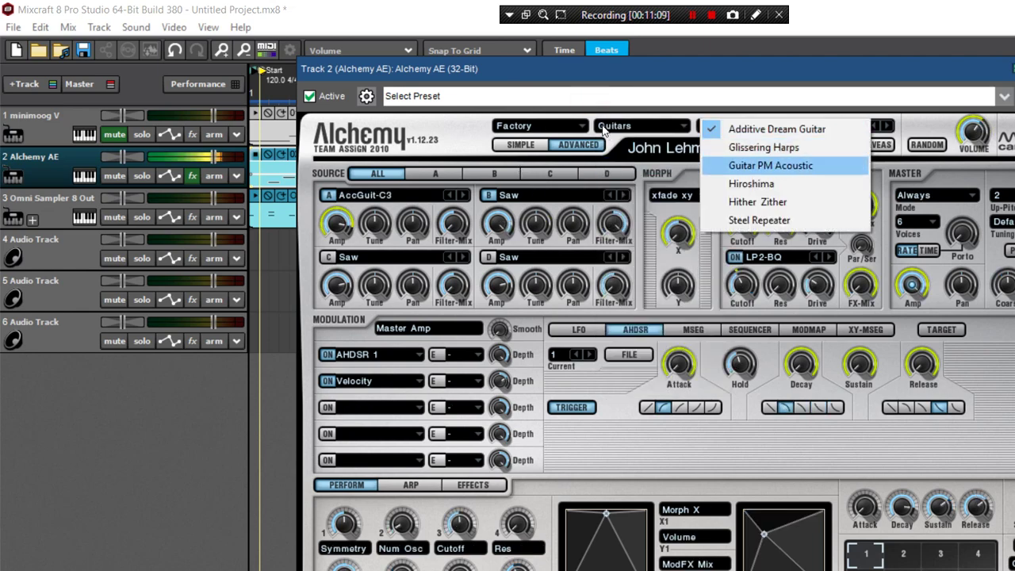
key(Up)
key(Return)
key(Return)
key(Down)
key(Down)
key(Return)
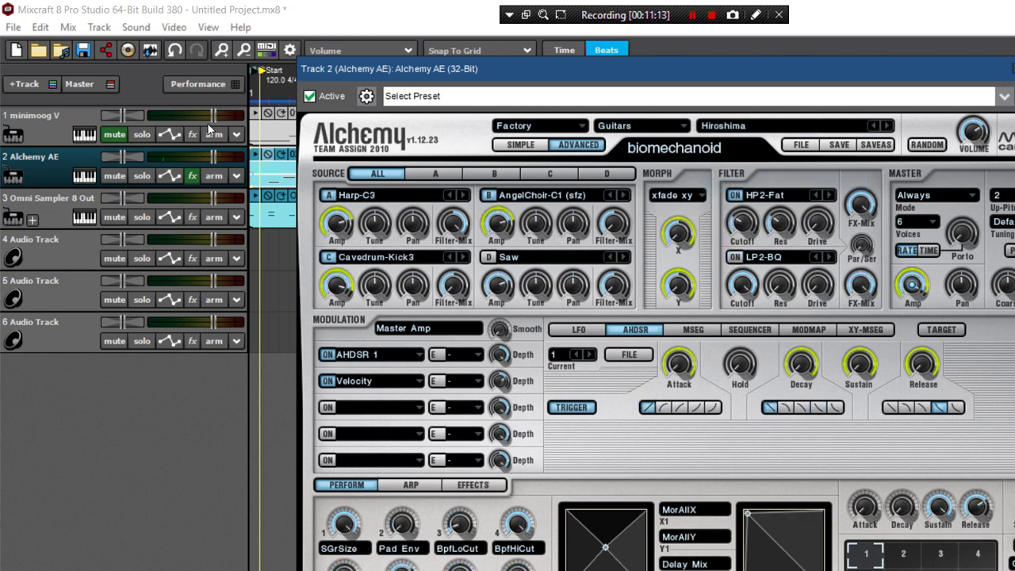
click(208, 124)
click(255, 154)
Load the Steel Repeater guitar preset and listen to the whole beat with it.
key(Return)
key(Down)
key(Down)
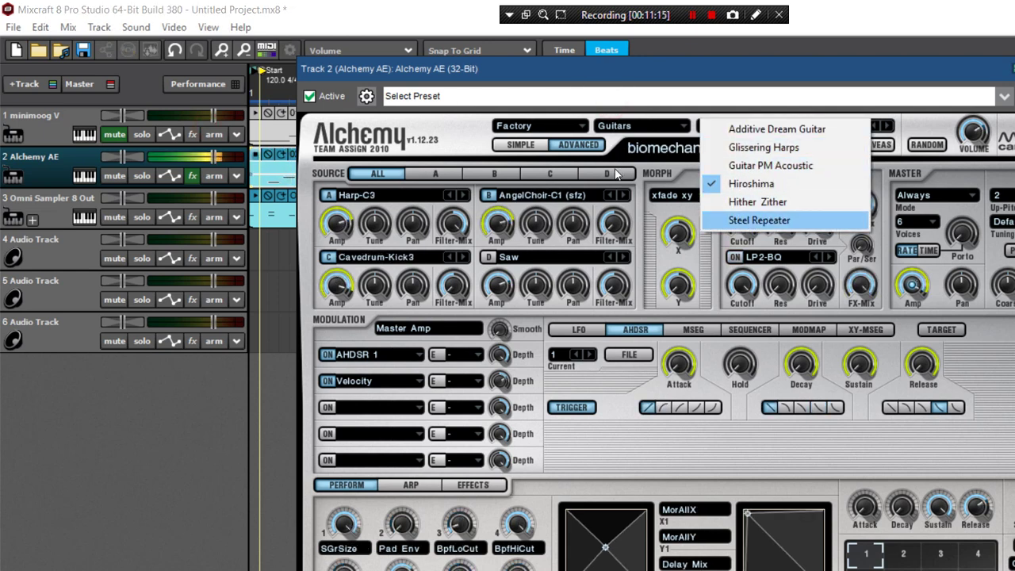
key(Return)
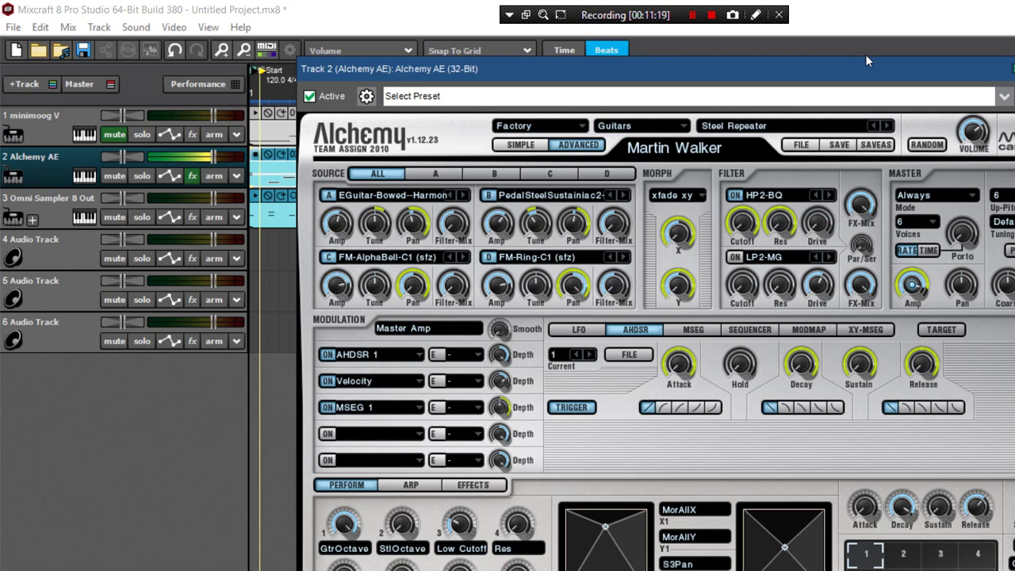
click(866, 54)
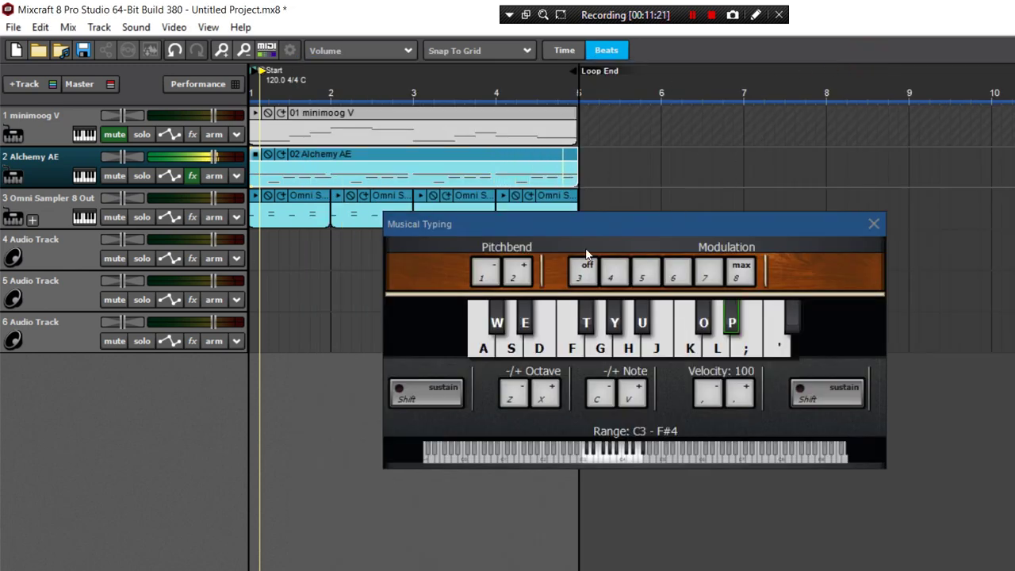
key(space)
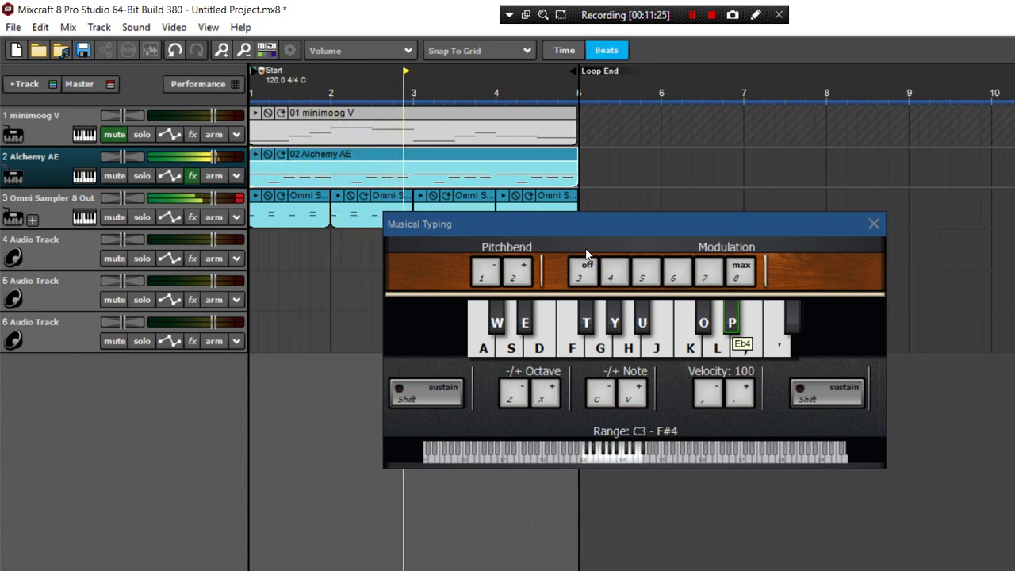
key(space)
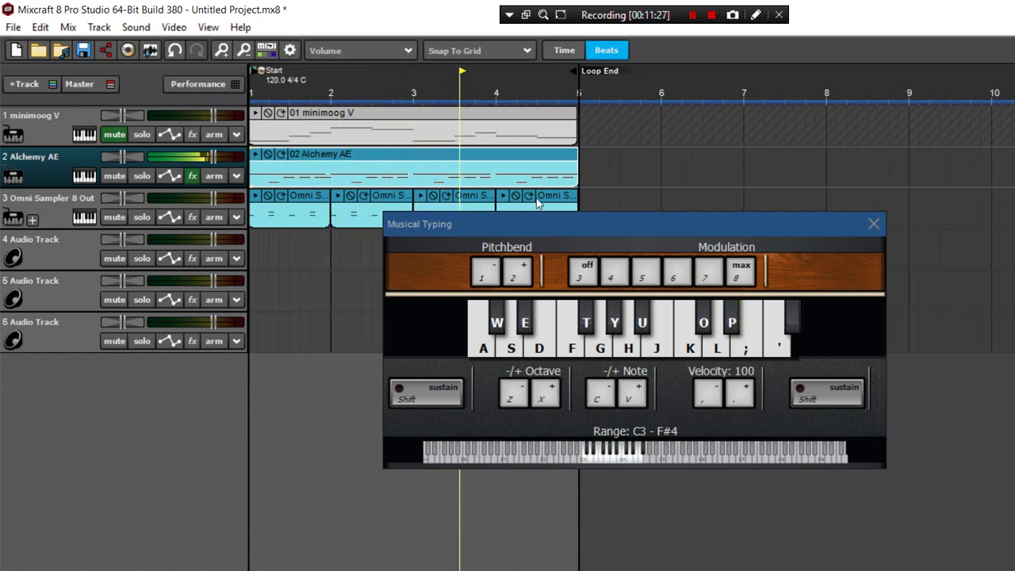
Close Musical Typing and switch to Notepad to check the list of synth plugin names.
click(704, 183)
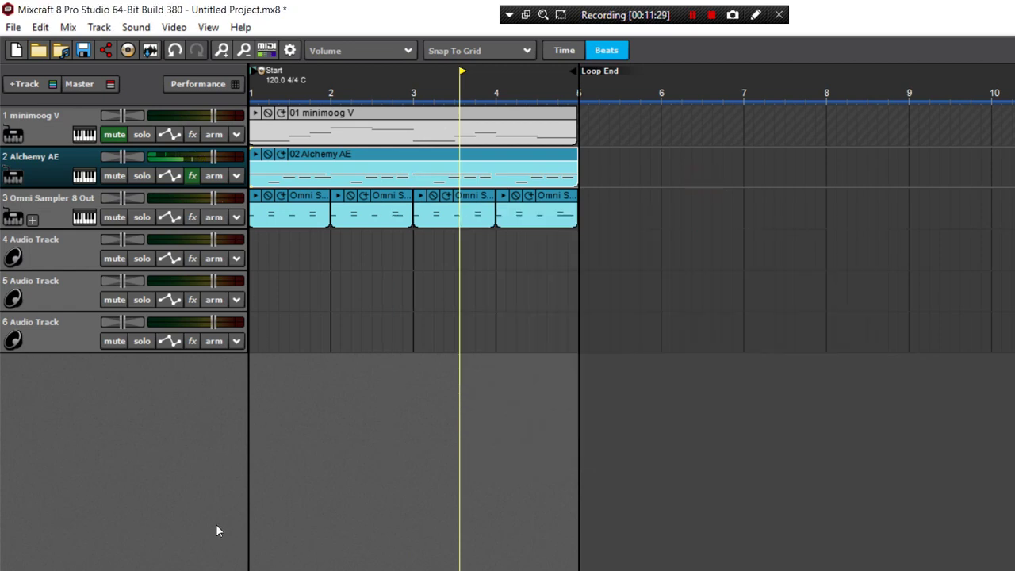
click(215, 566)
click(139, 506)
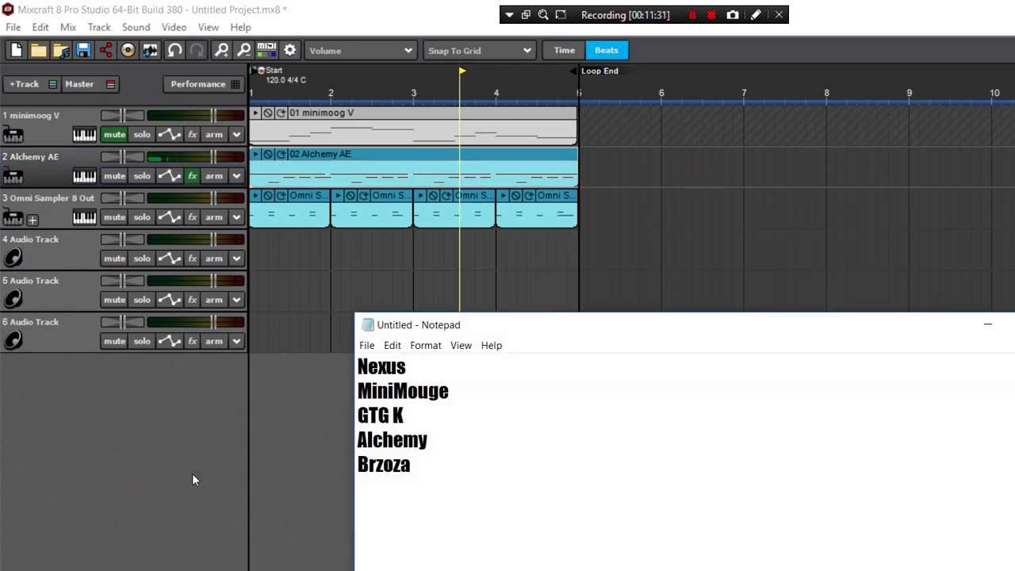
click(801, 247)
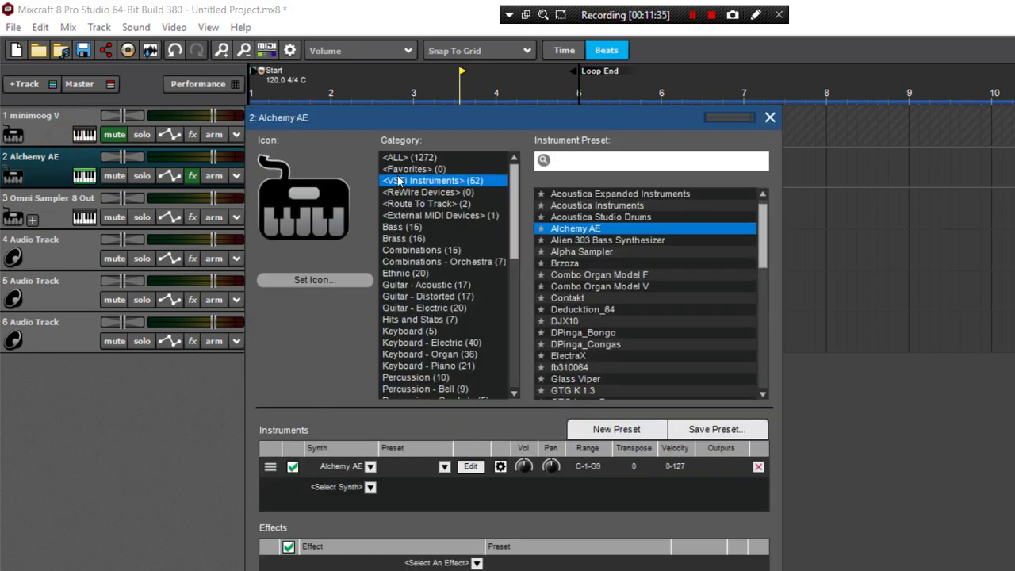
Replace track 2's instrument with the Brzoza VSTi and close its editor window.
scroll(504, 171, up, 1)
click(457, 218)
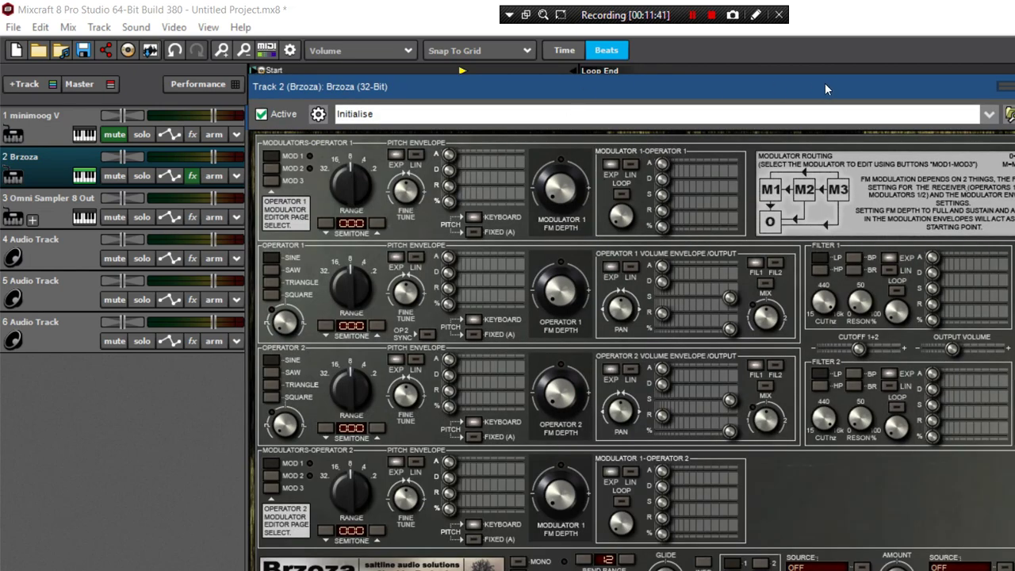
click(849, 68)
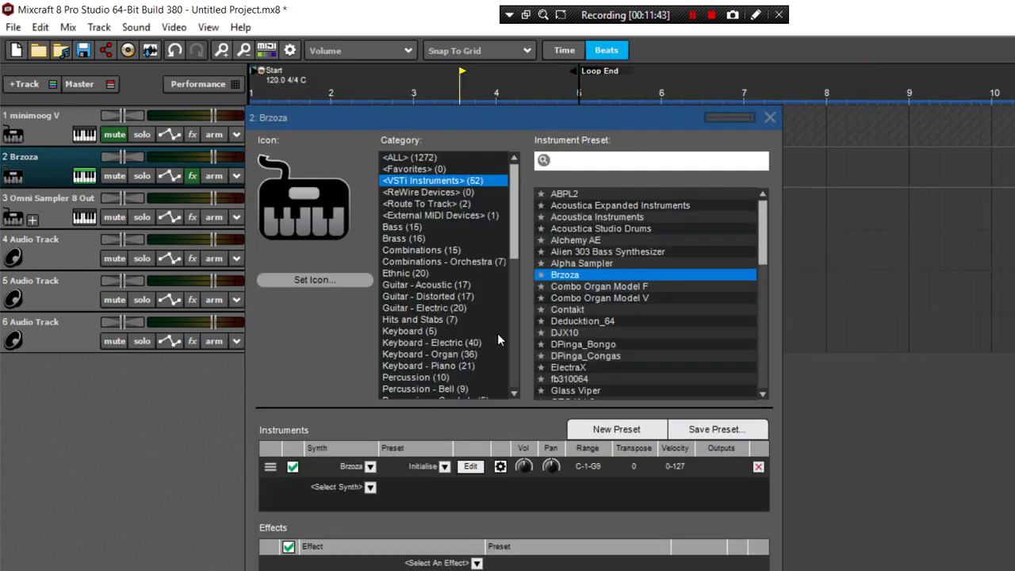
click(330, 369)
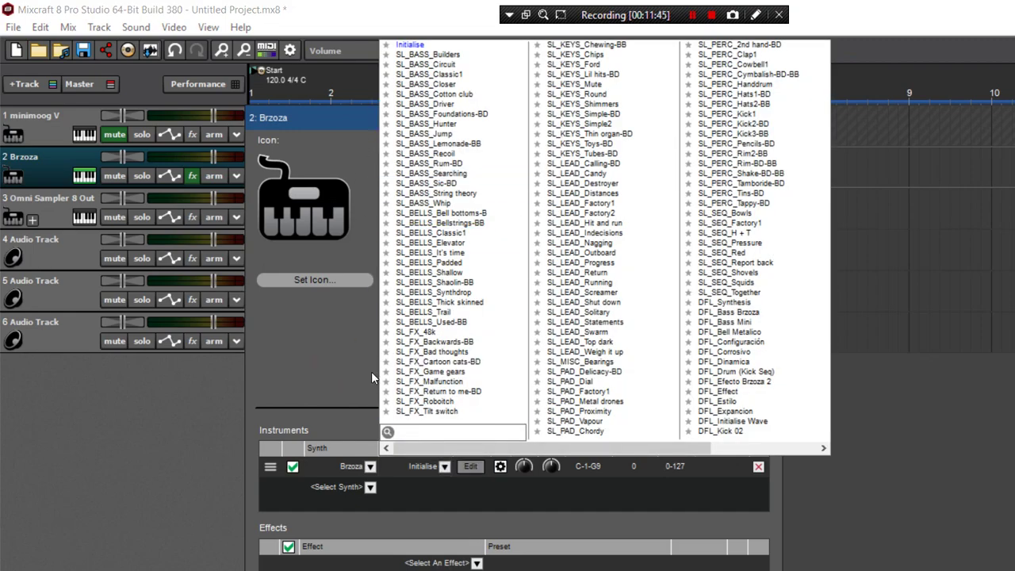
click(373, 372)
click(375, 372)
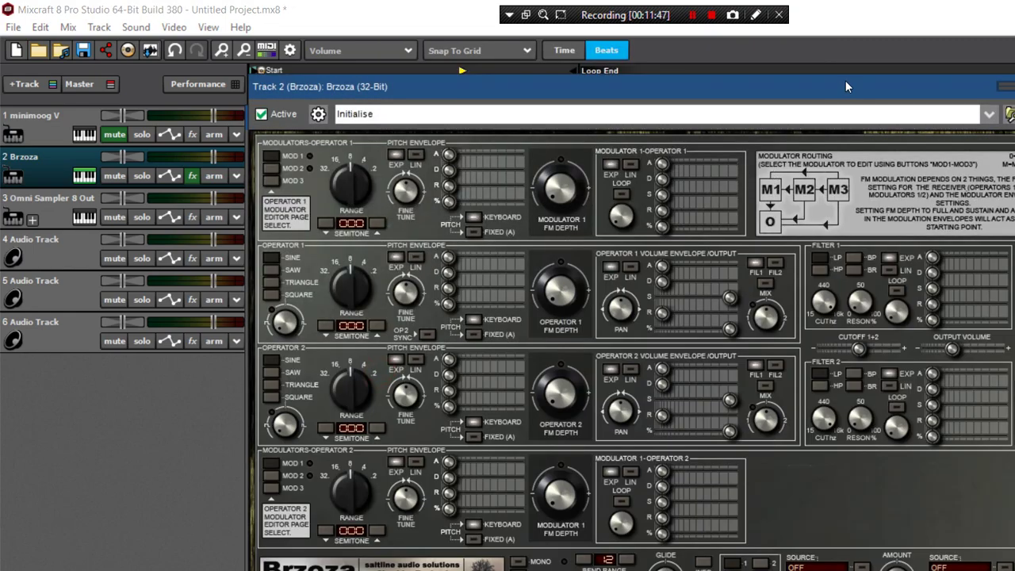
click(854, 73)
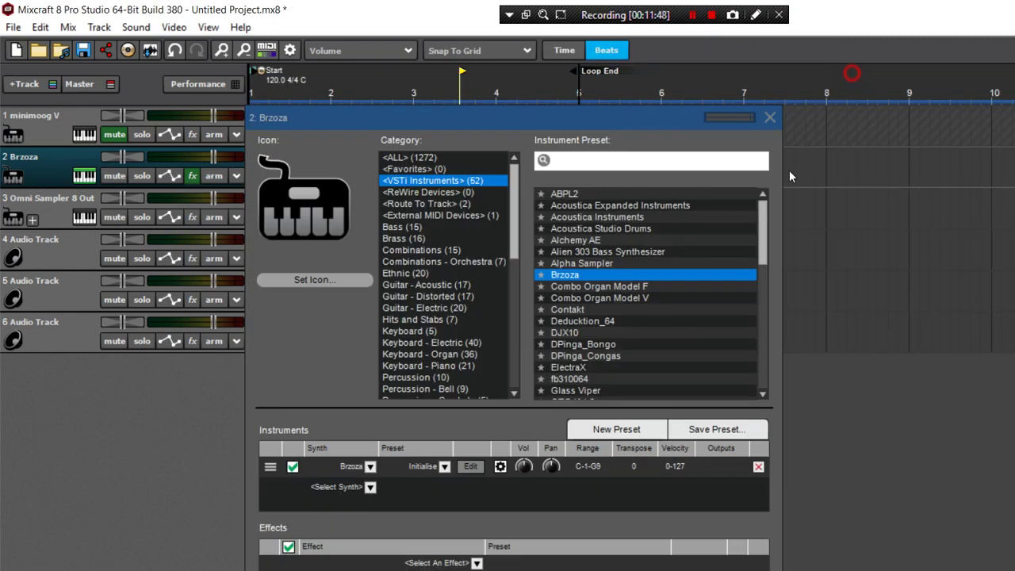
Load the SL_LEAD_Shut down preset in Brzoza and close the instrument window.
click(344, 374)
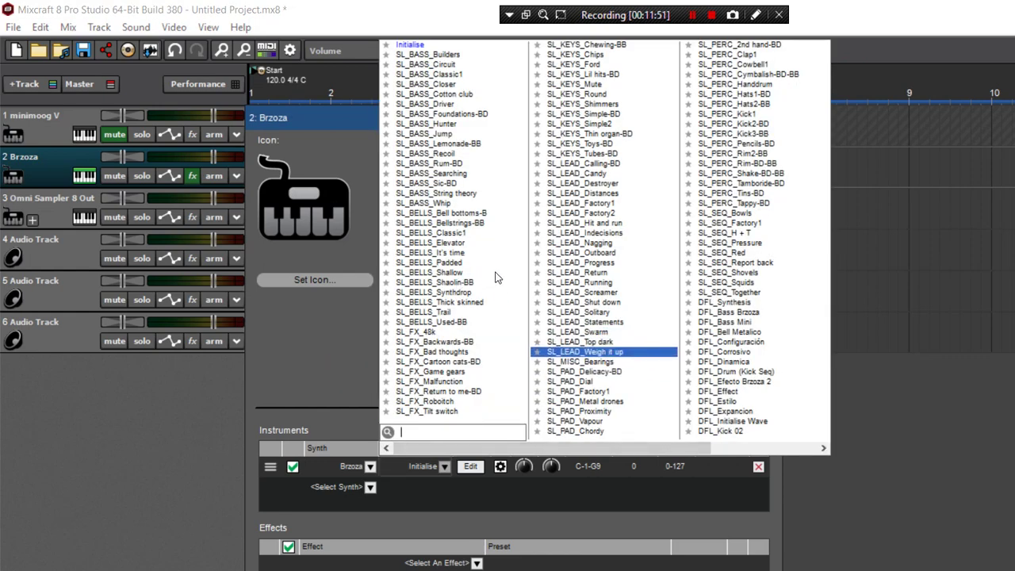
key(Up)
key(Return)
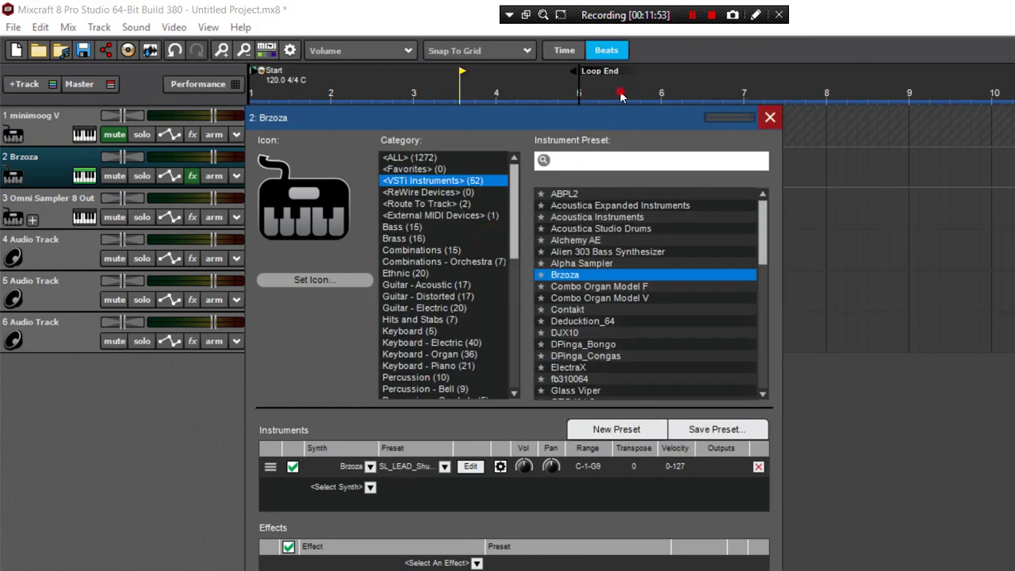
click(621, 96)
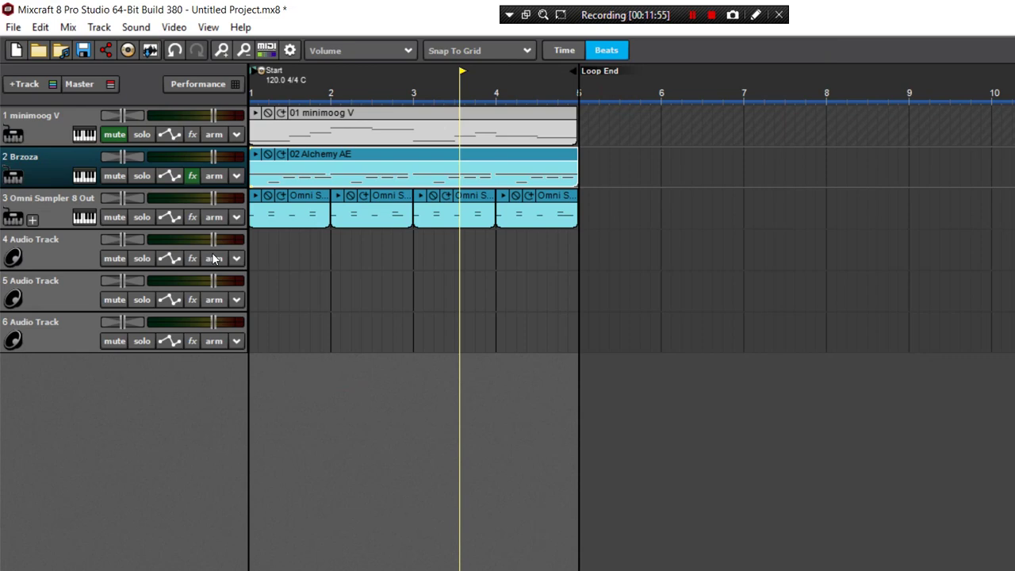
Move the 02 Alchemy AE clip to start at bar 5, arm the Brzoza track and open Musical Typing.
drag(332, 157, 667, 163)
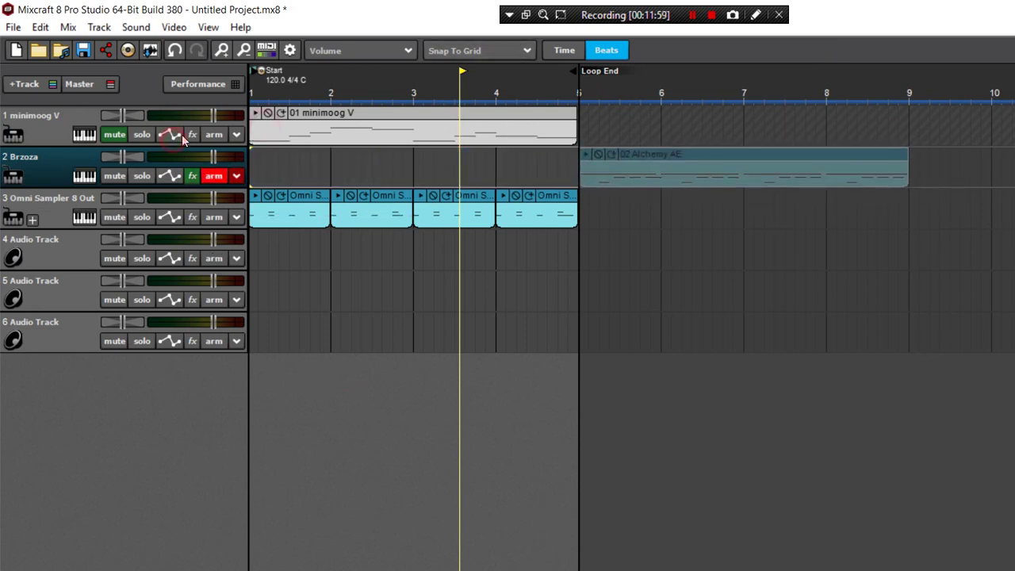
key(ctrl+alt+k)
Audition the SL_LEAD_Shut down sound in Musical Typing, switching between the C3 - F#4 and C4 - F#5 octave ranges.
key(a)
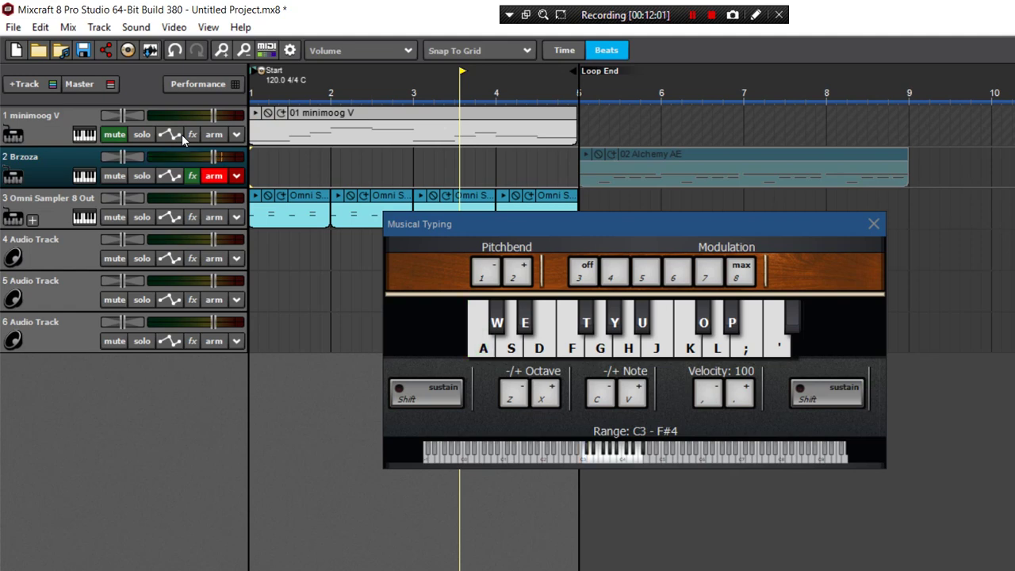
key(x)
key(a)
key(u)
key(l)
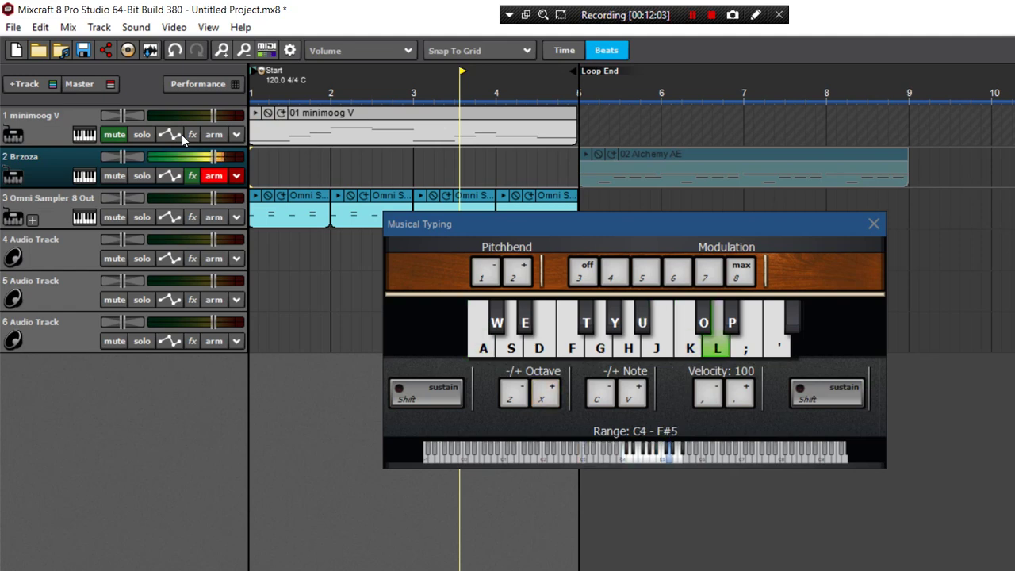
key(z)
key(g)
key(a)
key(u)
key(l)
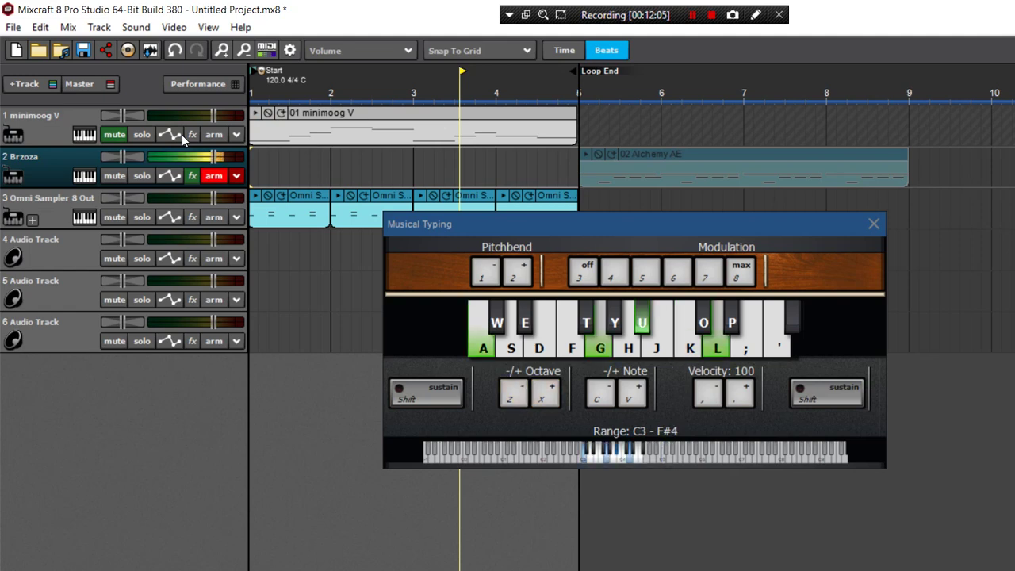
key(x)
key(a)
key(g)
key(u)
key(l)
key(g)
key(l)
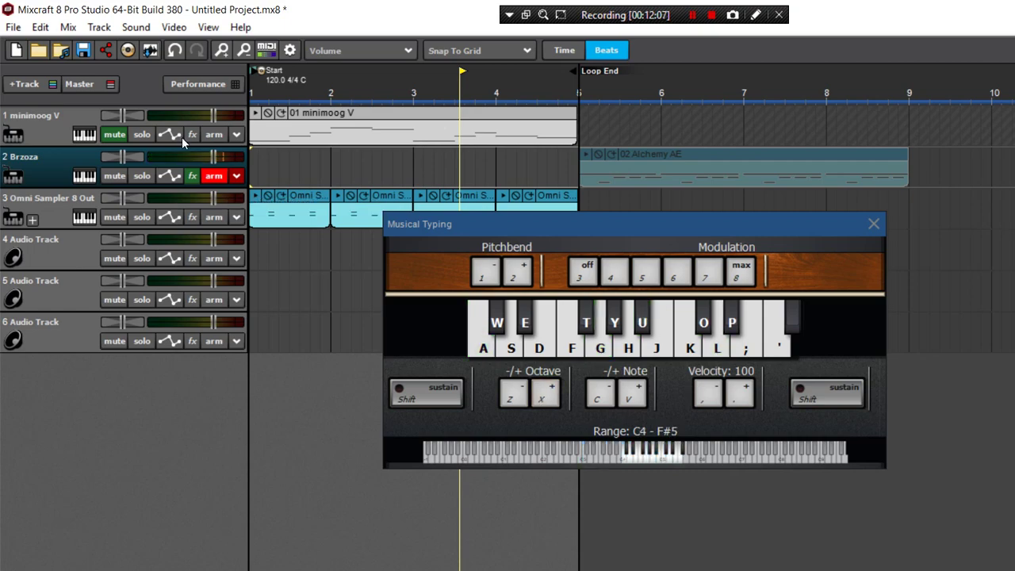
key(a)
Reopen track 2's instrument settings and load the SL_LEAD_Progress preset in Brzoza.
click(84, 175)
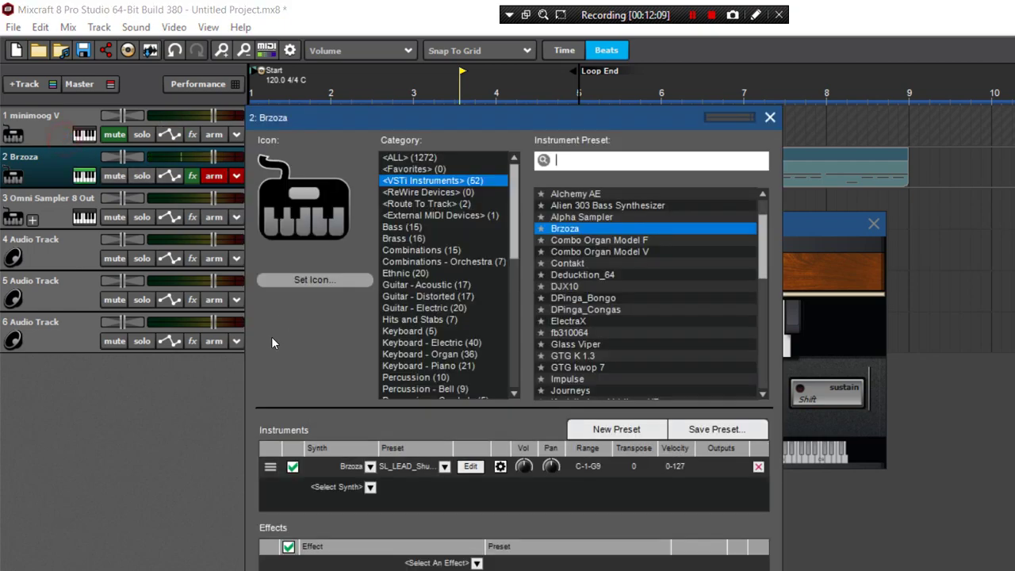
click(445, 466)
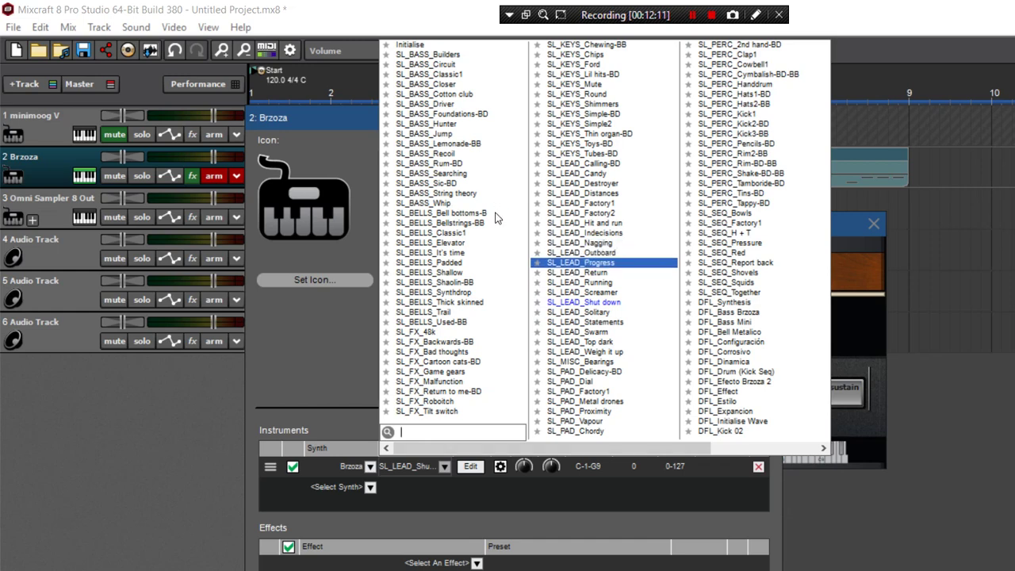
click(584, 215)
Audition the SL_LEAD_Progress sound in Musical Typing, lowering the range from C4 - F#5 to C1 - F#2.
key(e)
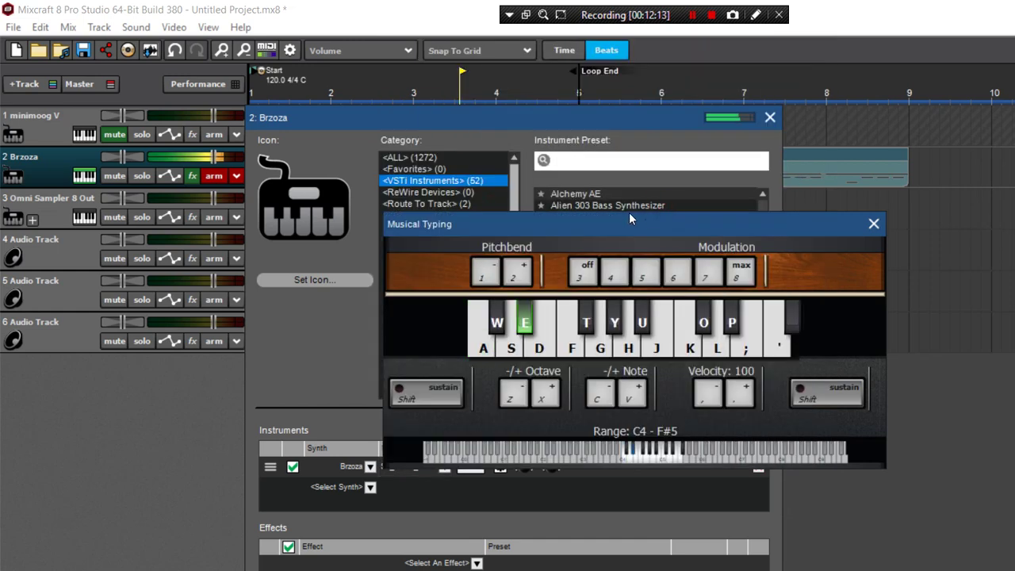
key(y)
key(j)
key(t)
key(u)
key(g)
key(e)
key(z)
key(z)
key(z)
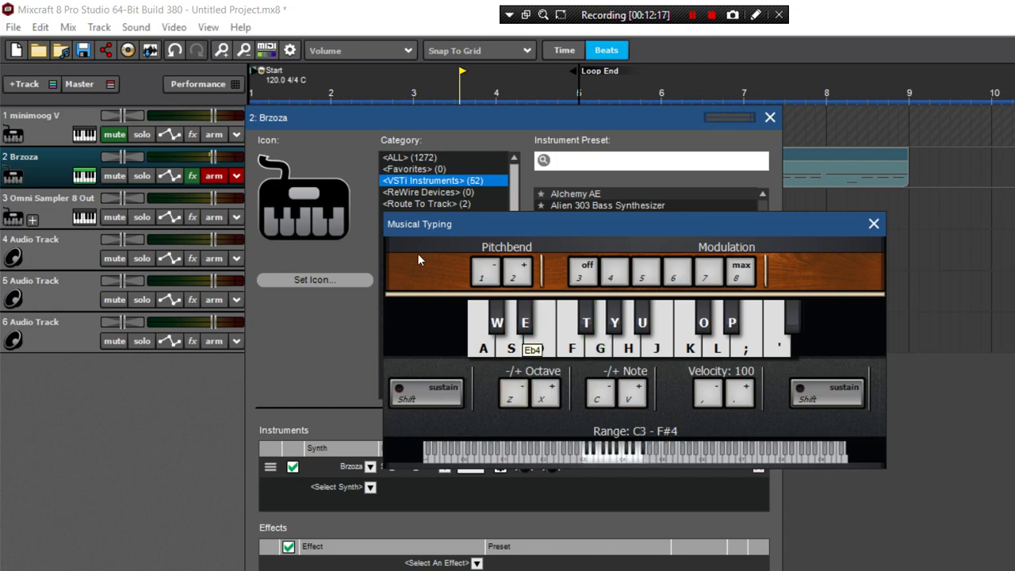
key(a)
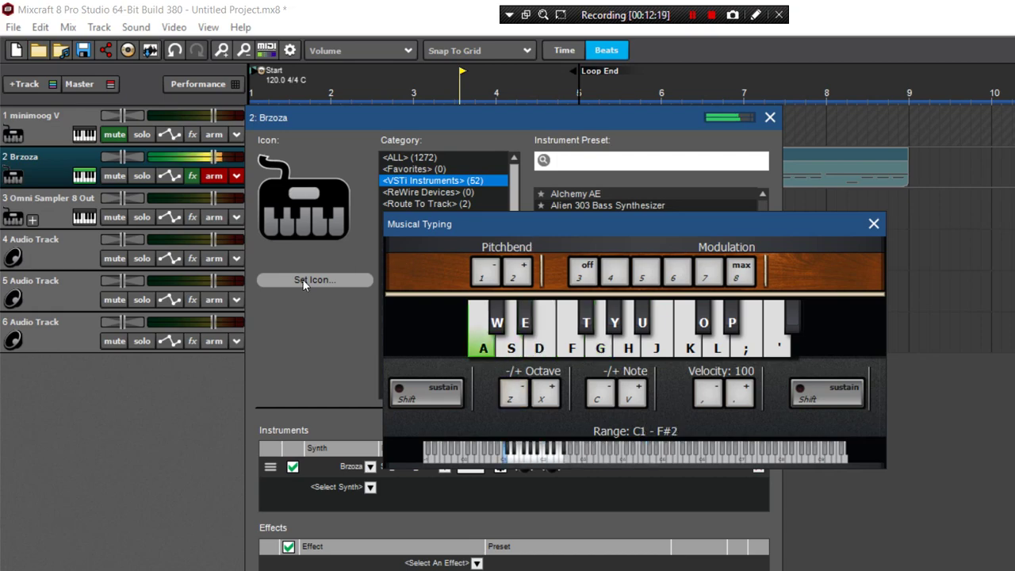
Load the SL_LEAD_Destroyer preset in Brzoza and bring Musical Typing back to the front.
click(266, 358)
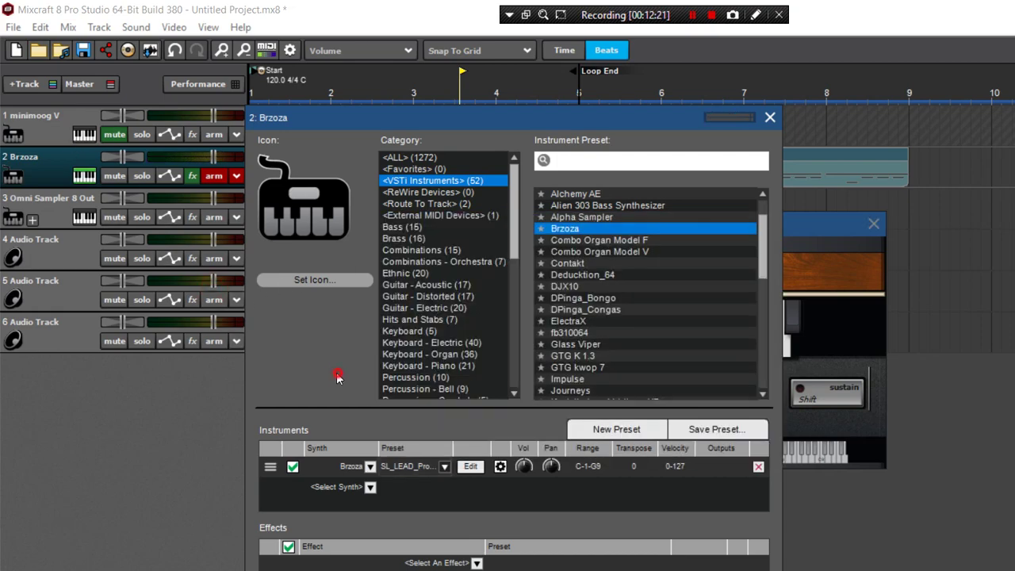
click(423, 467)
click(619, 184)
click(837, 248)
Audition the SL_LEAD_Destroyer sound in Musical Typing, raising the range to C3 - F#4 and trying out melody ideas.
key(a)
key(x)
key(x)
key(a)
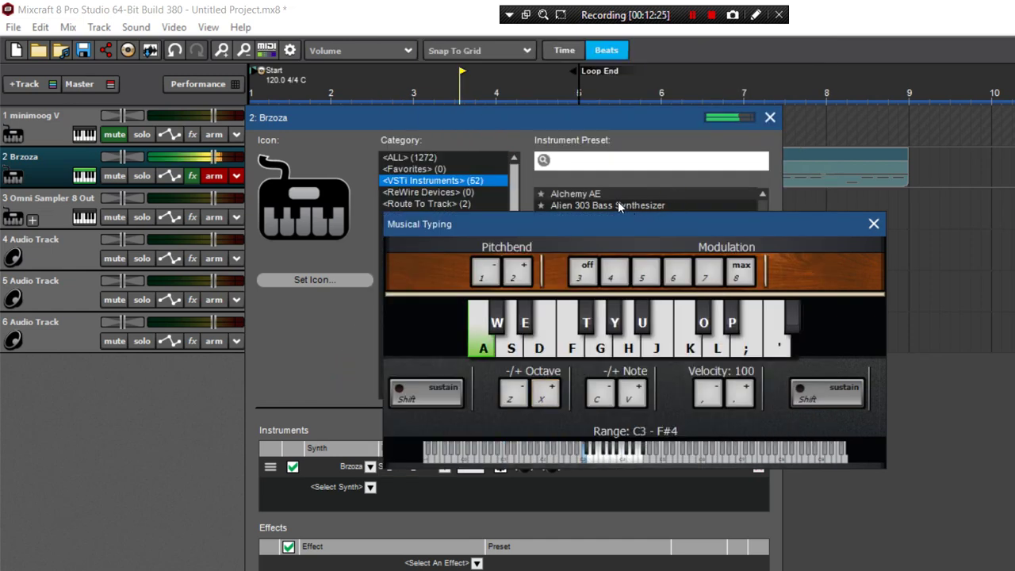
key(f)
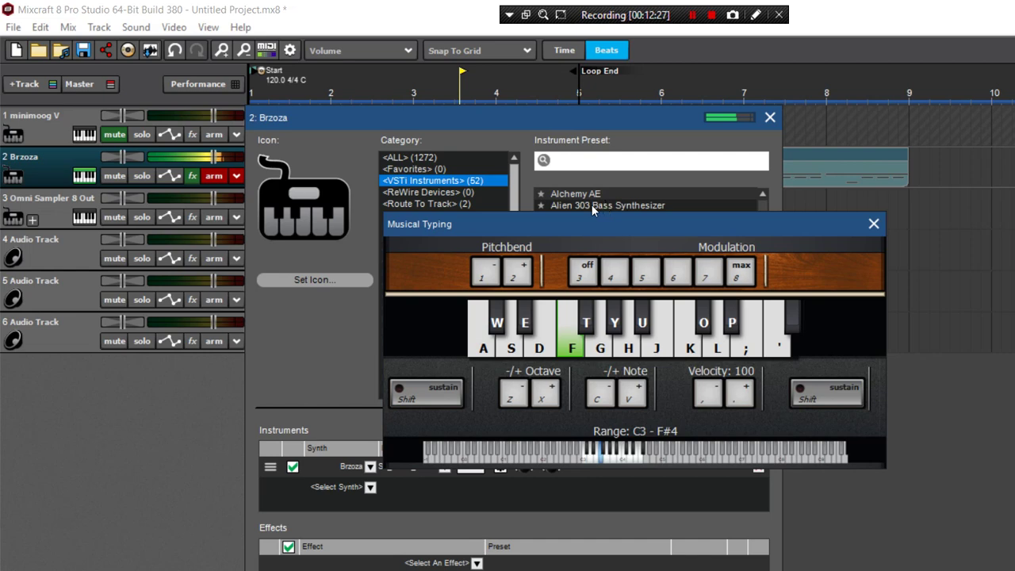
key(a)
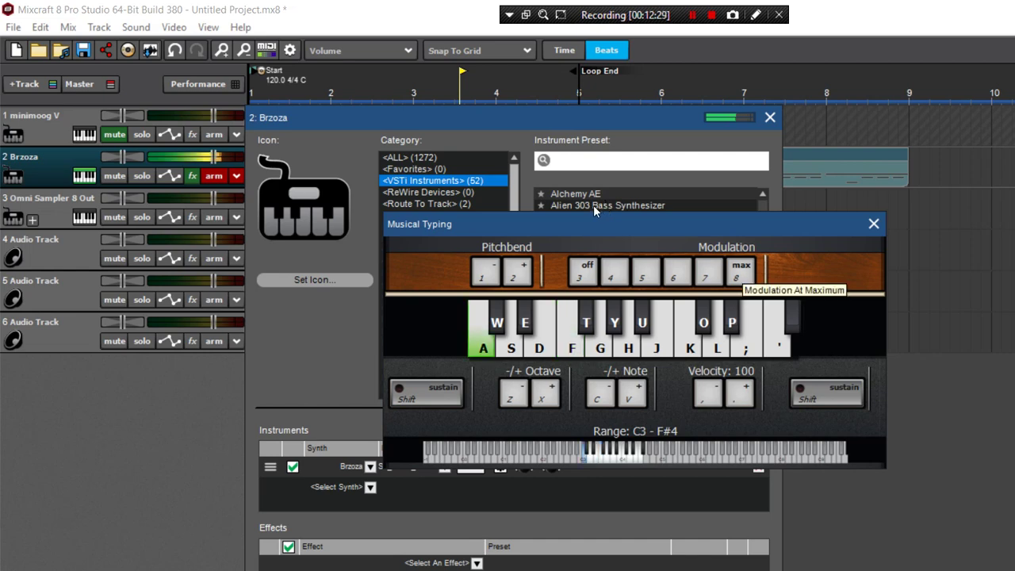
key(k)
key(a)
key(k)
key(p)
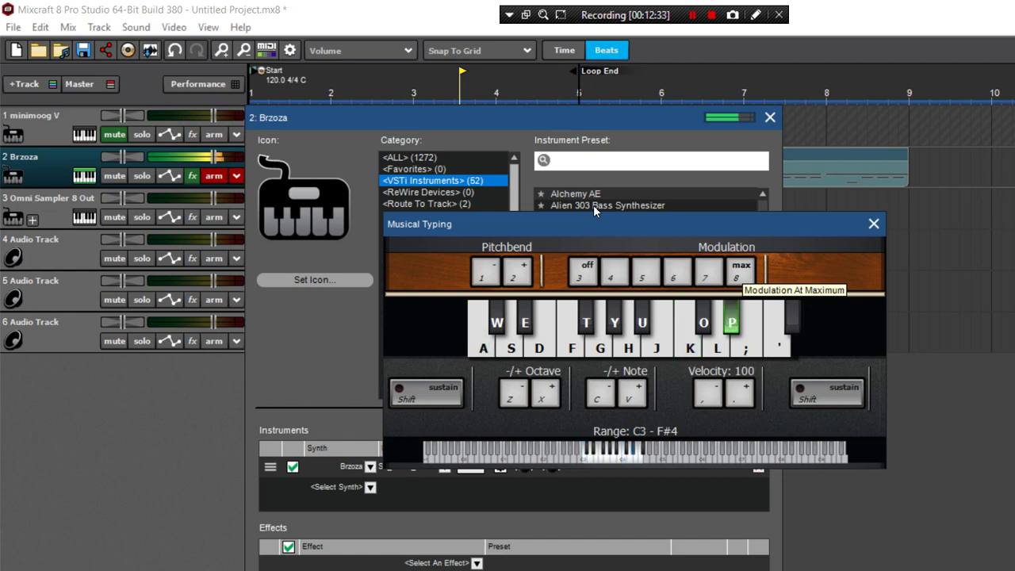
key(a)
key(p)
key(k)
key(e)
key(s)
key(a)
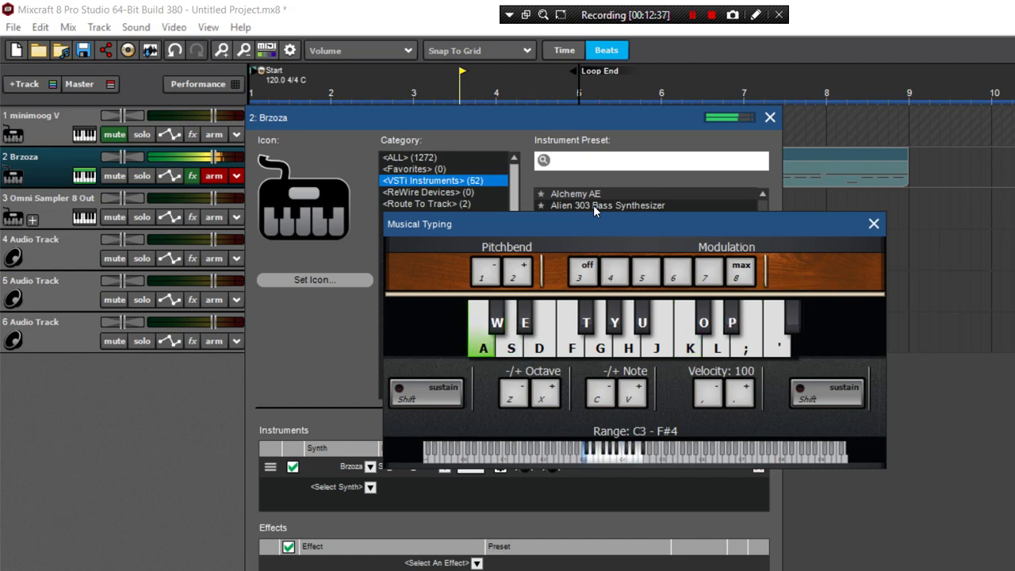
key(p)
key(k)
key(e)
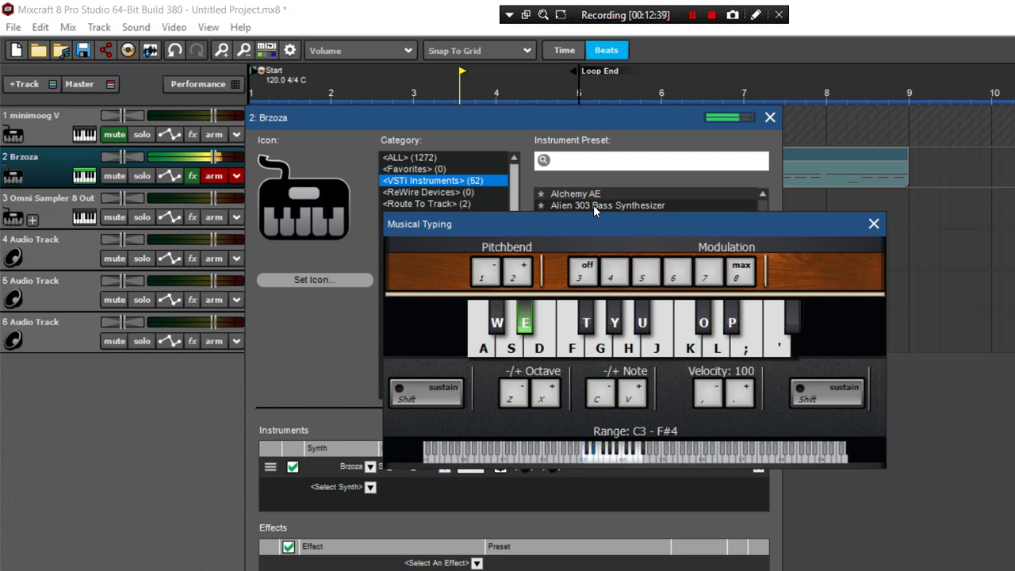
key(a)
key(e)
key(y)
key(g)
key(h)
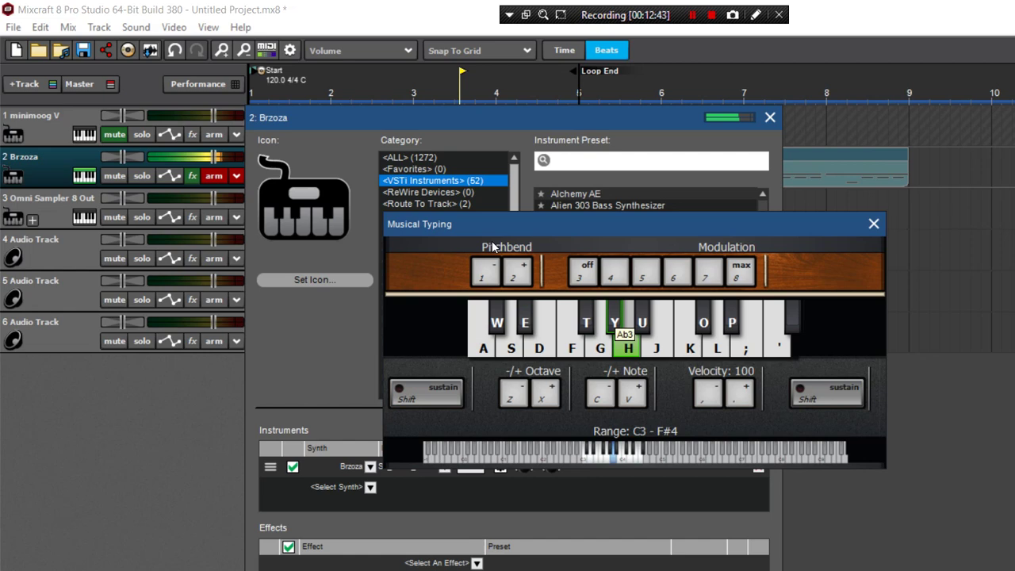
key(u)
key(k)
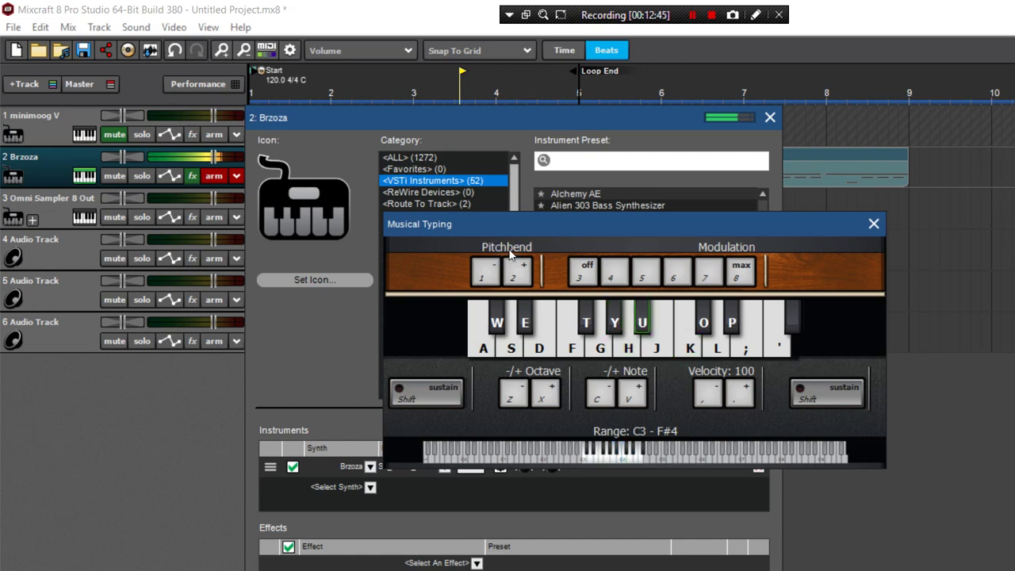
key(p)
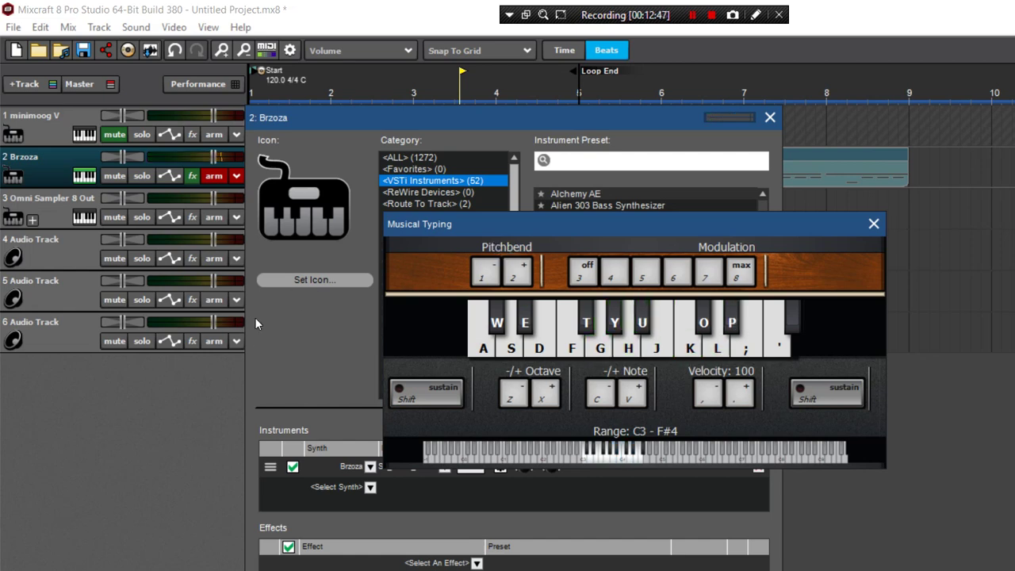
Load the SL_LEAD_Candy preset in Brzoza and bring Musical Typing back to the front.
click(433, 472)
click(433, 472)
click(581, 174)
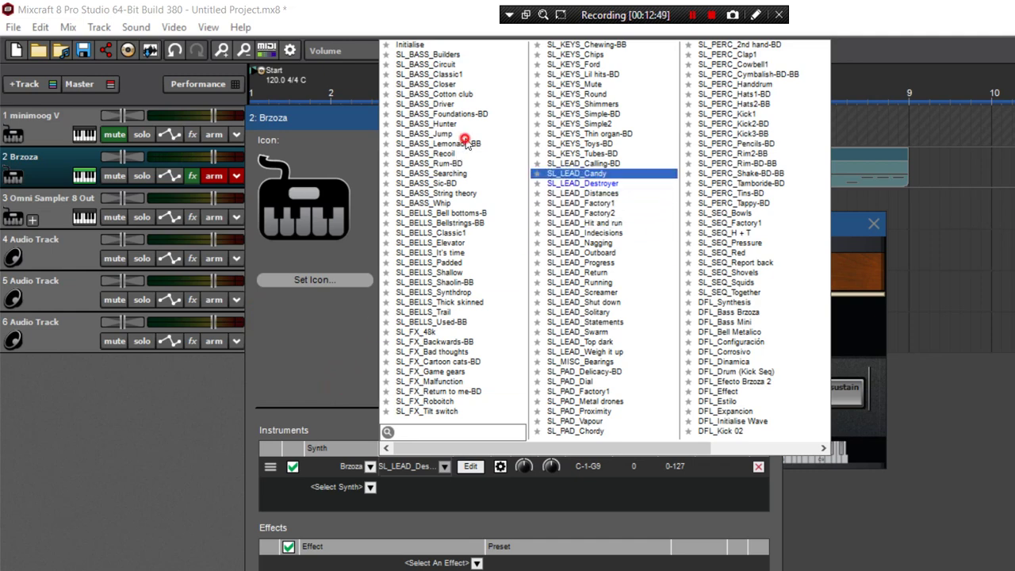
click(465, 139)
click(664, 216)
Rehearse a melody with the SL_LEAD_Candy sound in the C3 - F#4 range and close the instrument window.
key(a)
key(e)
key(g)
key(a)
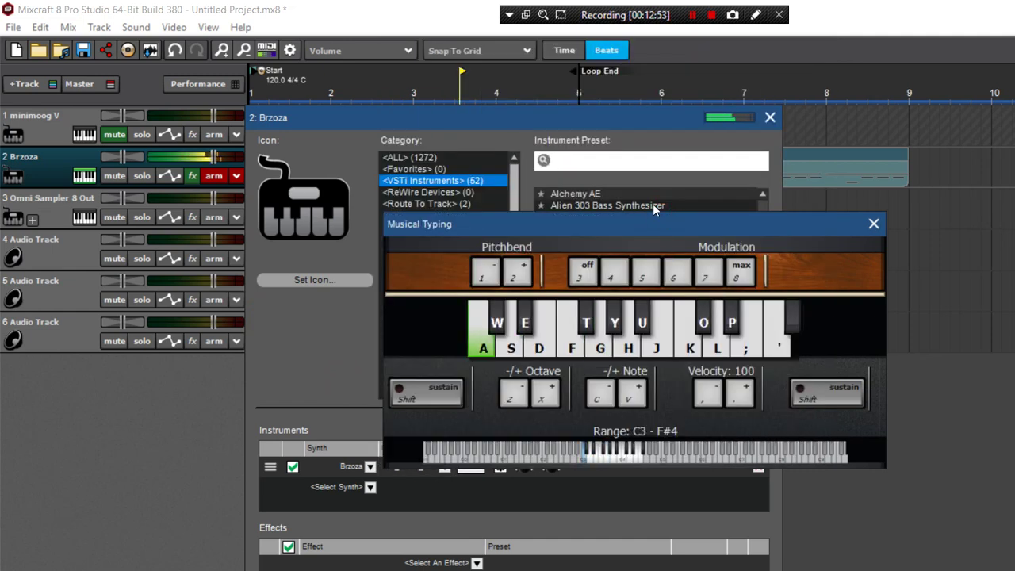
key(e)
key(g)
key(g)
key(g)
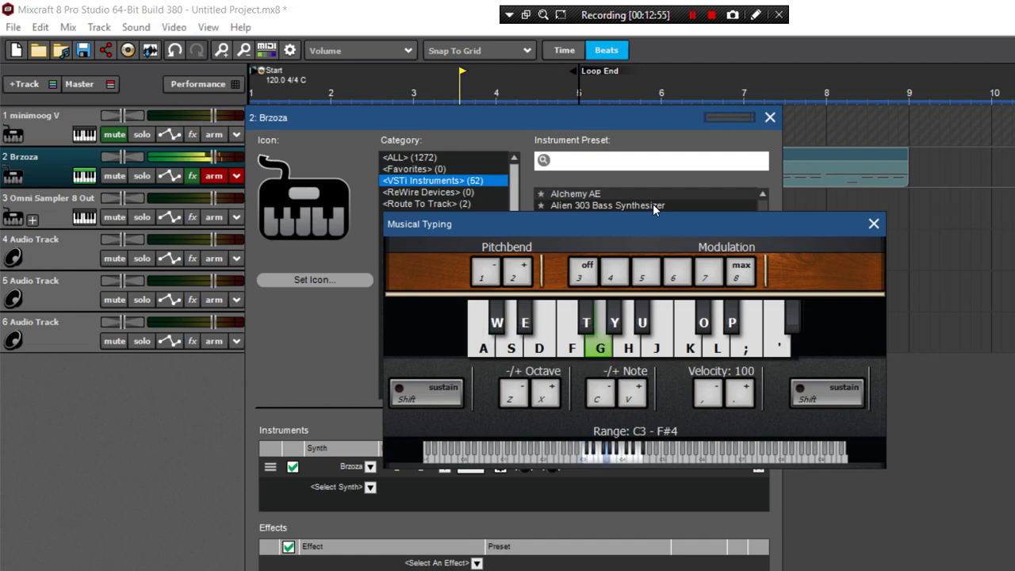
key(s)
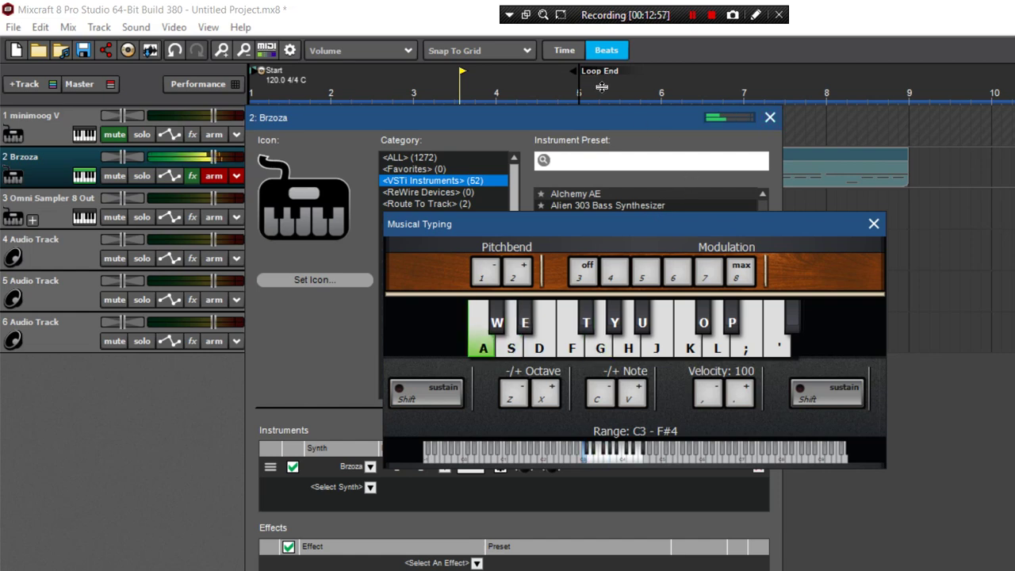
key(f)
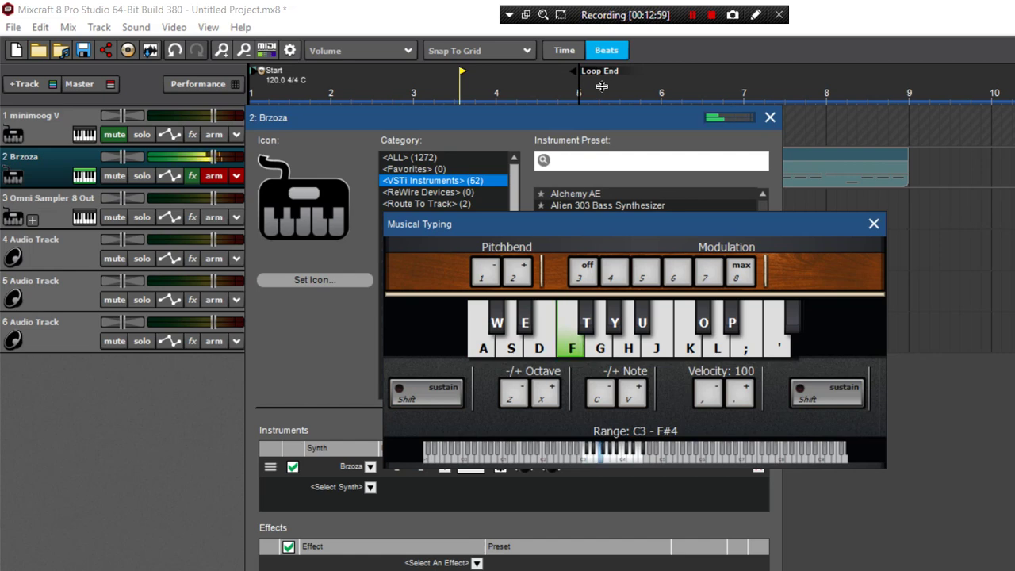
key(a)
key(a)
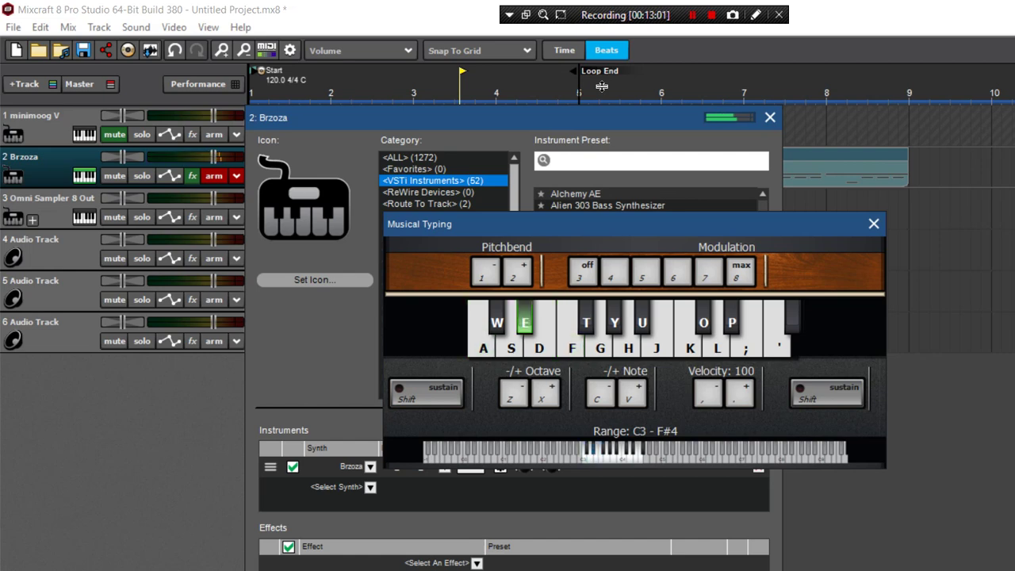
key(g)
key(g)
key(g)
key(s)
key(s)
key(a)
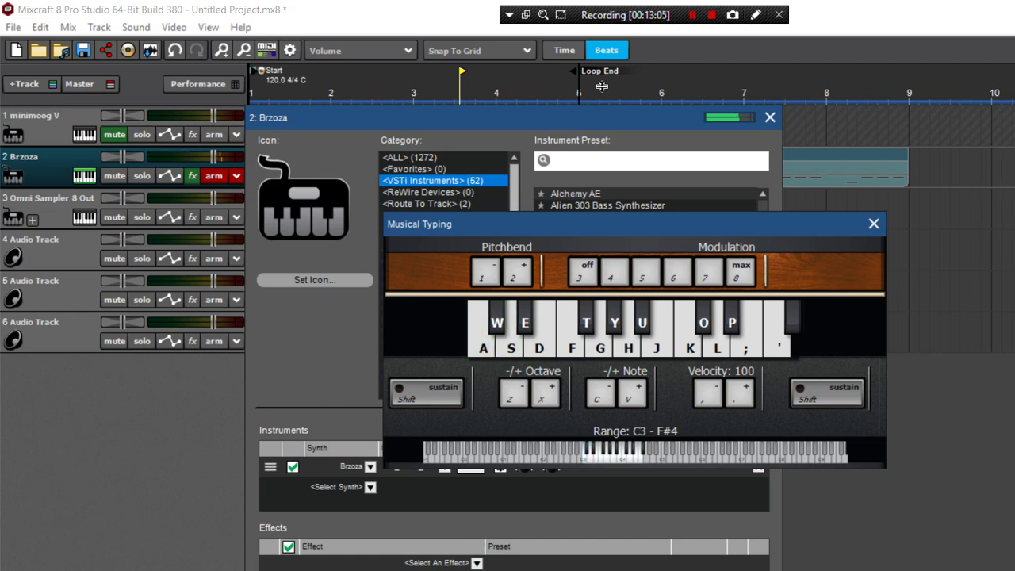
key(f)
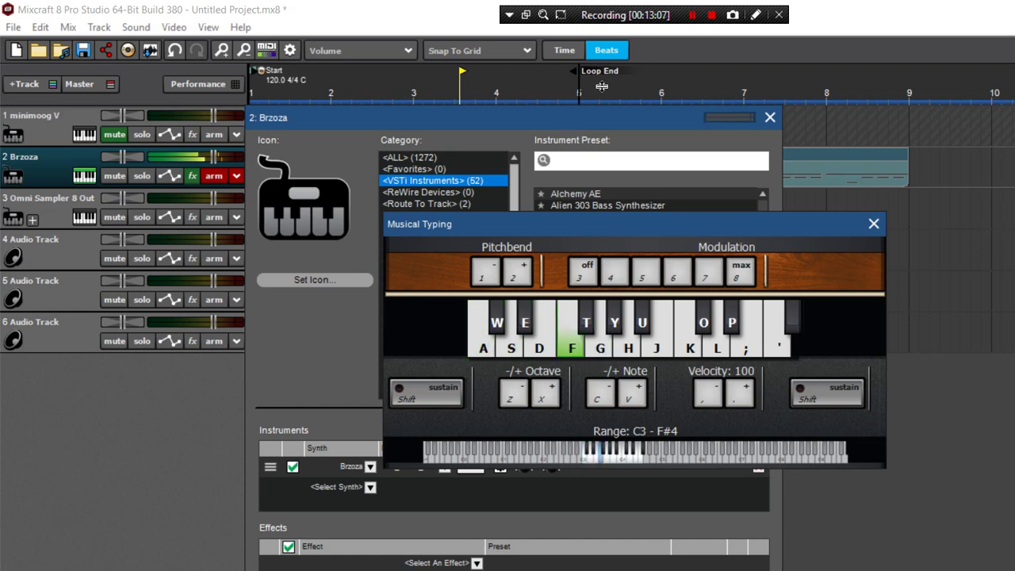
key(s)
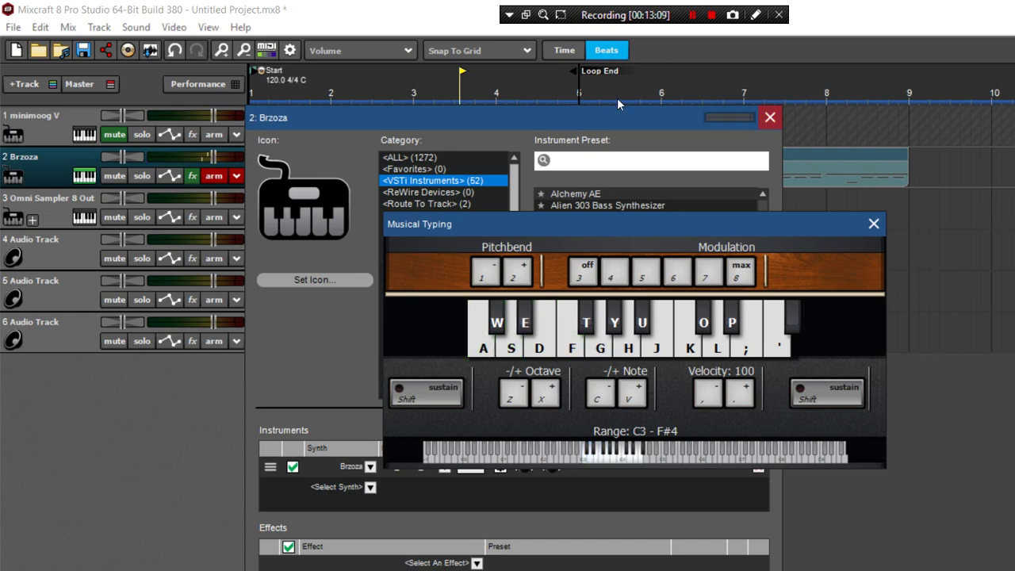
click(617, 97)
click(262, 497)
key(r)
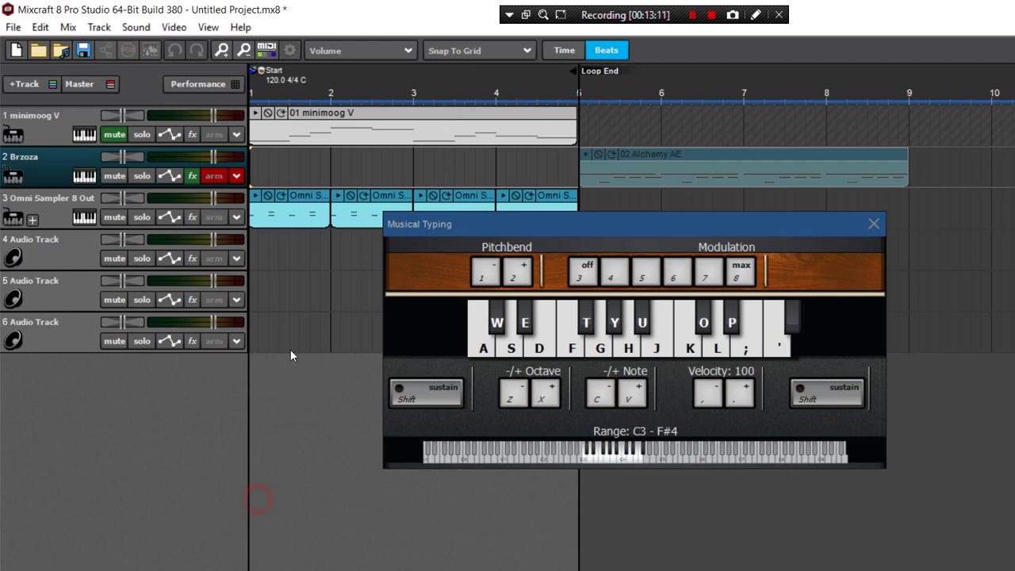
click(330, 275)
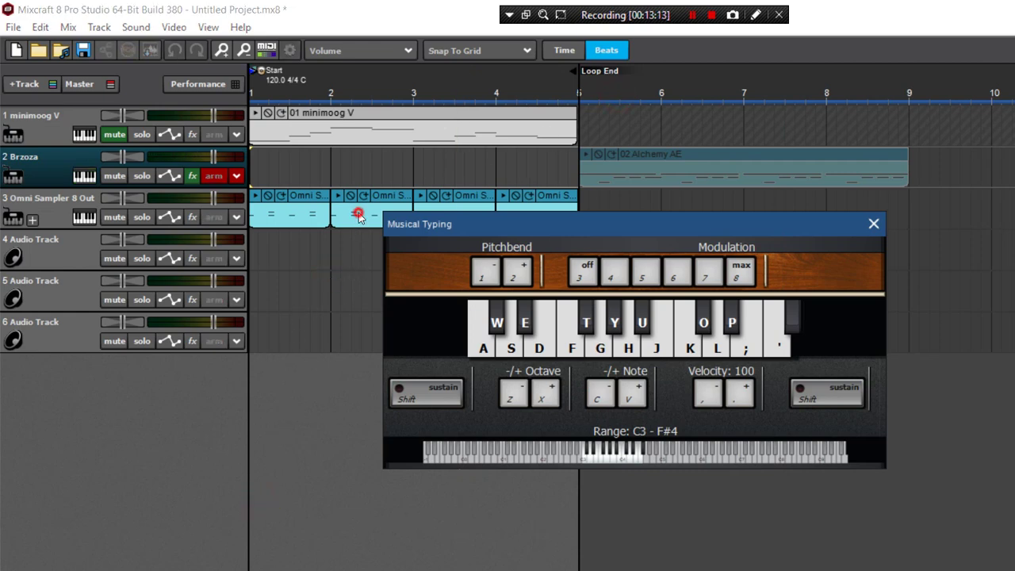
key(a)
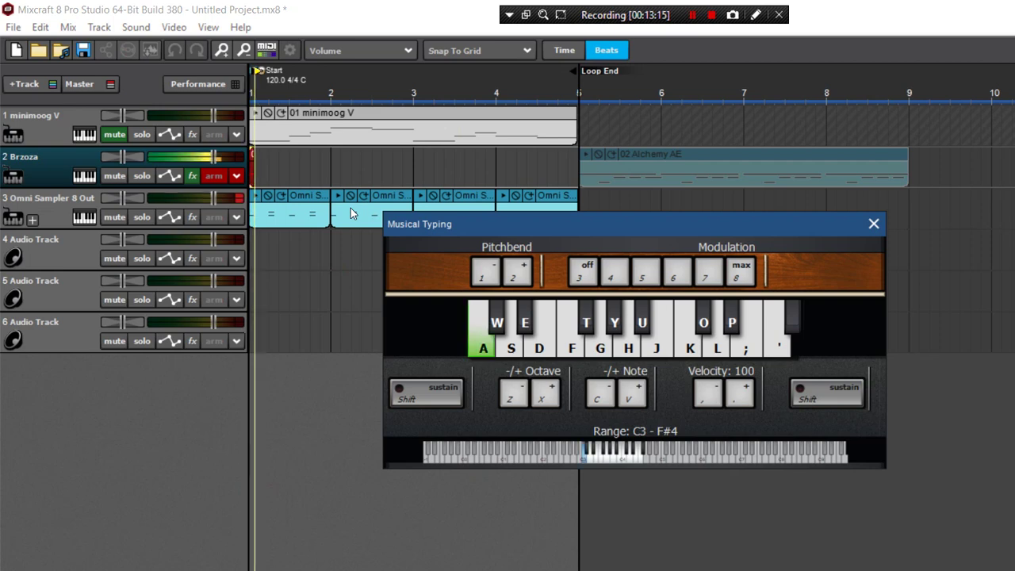
key(space)
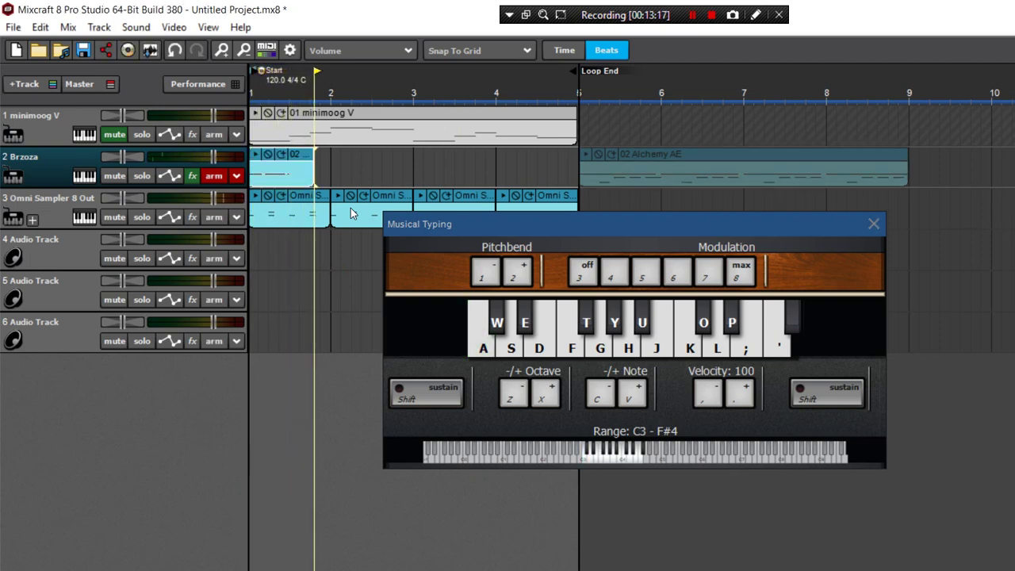
key(Delete)
Record a four-bar melody on the Brzoza track from bar 1 to the loop end, using the C3 - F#4 range.
key(Home)
key(r)
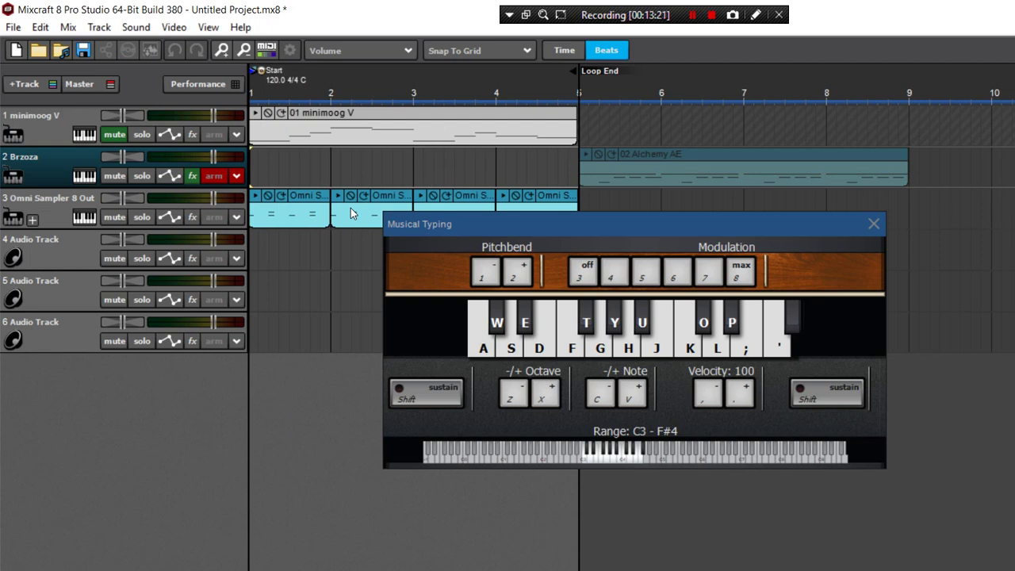
key(a)
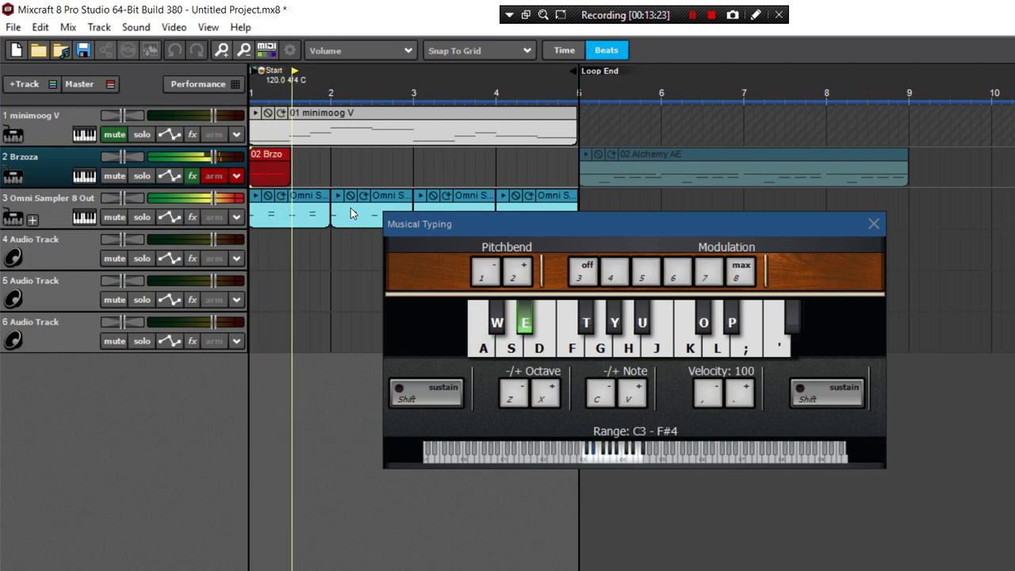
key(g)
key(s)
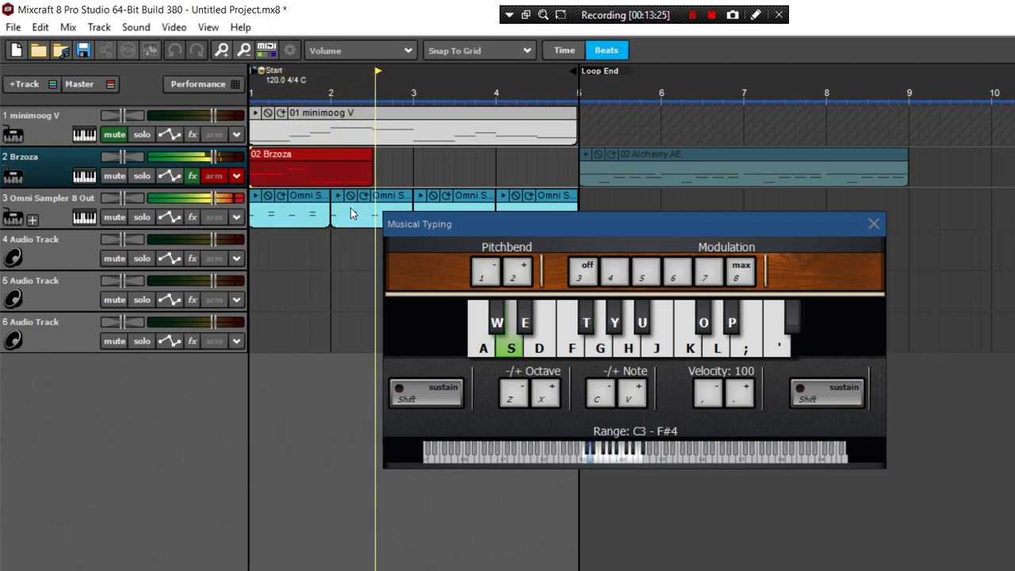
key(a)
key(e)
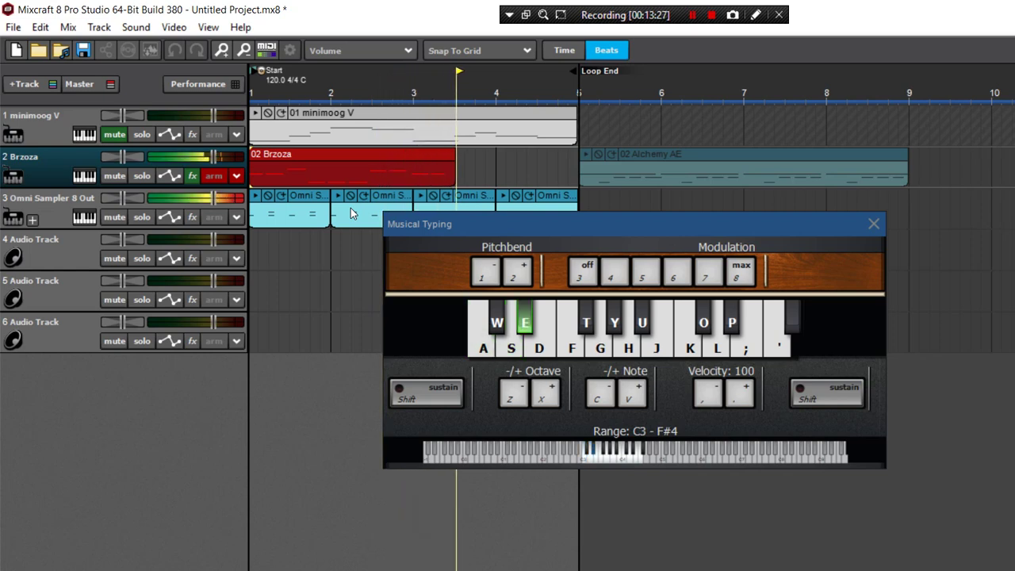
key(f)
key(f)
key(s)
key(e)
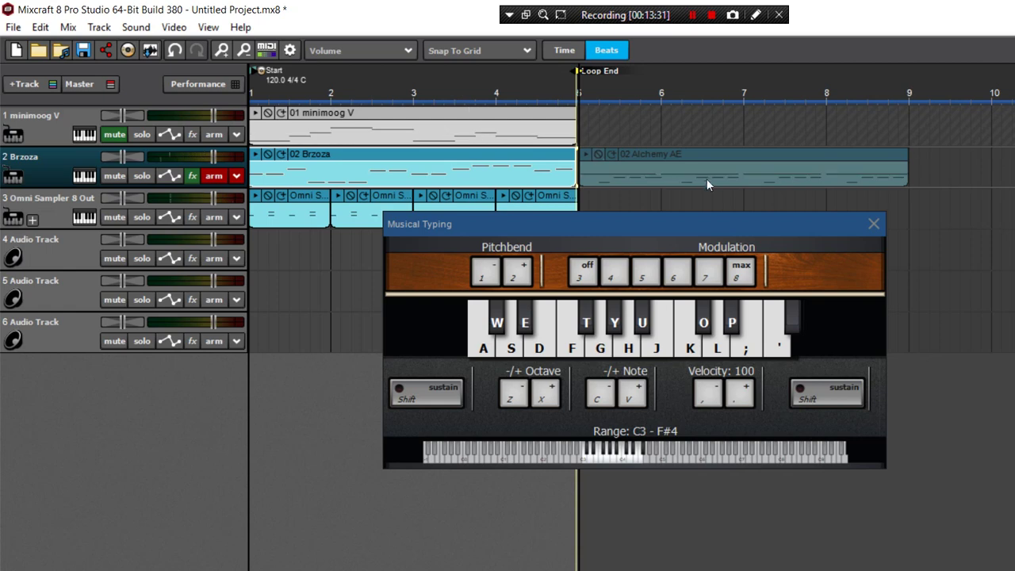
Quantize the notes of the 02 Brzoza clip in the piano roll and play back the loop.
click(702, 179)
double_click(279, 127)
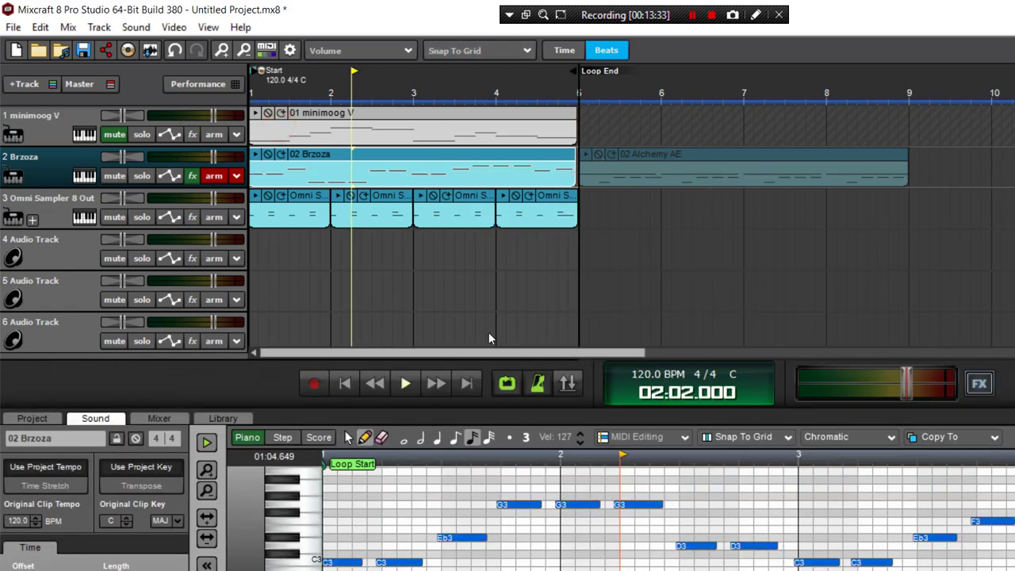
click(634, 437)
click(645, 458)
key(Return)
click(280, 305)
key(space)
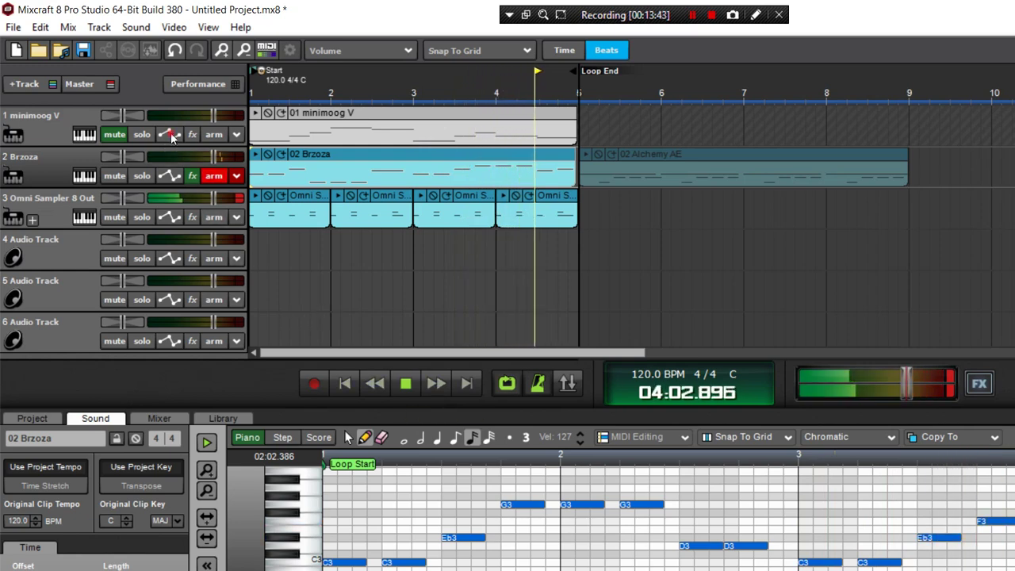
Open the Brzoza track's effect list, stop playback and remove the CamelCrusher effect.
click(192, 175)
click(342, 182)
click(460, 221)
click(467, 190)
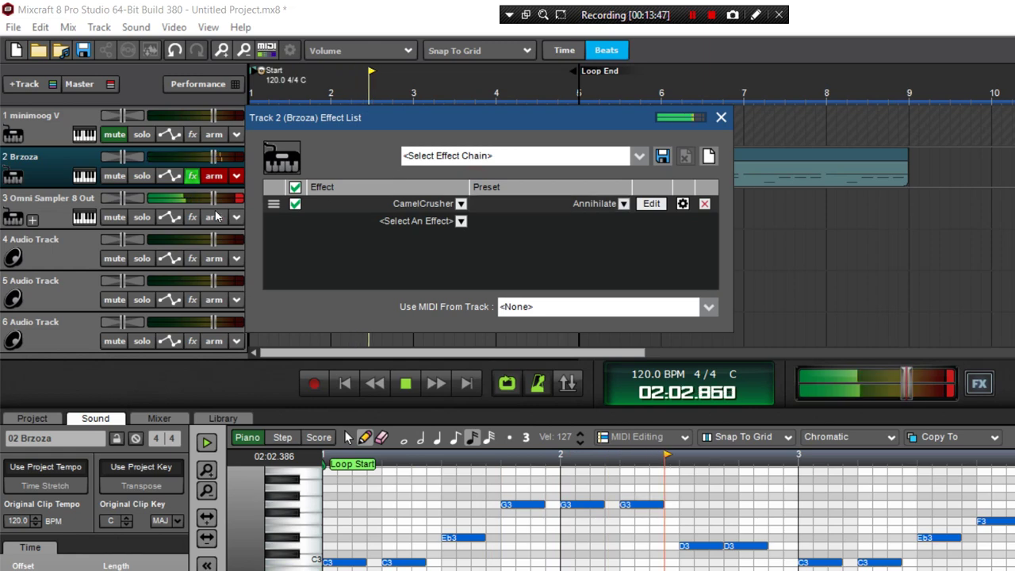
key(space)
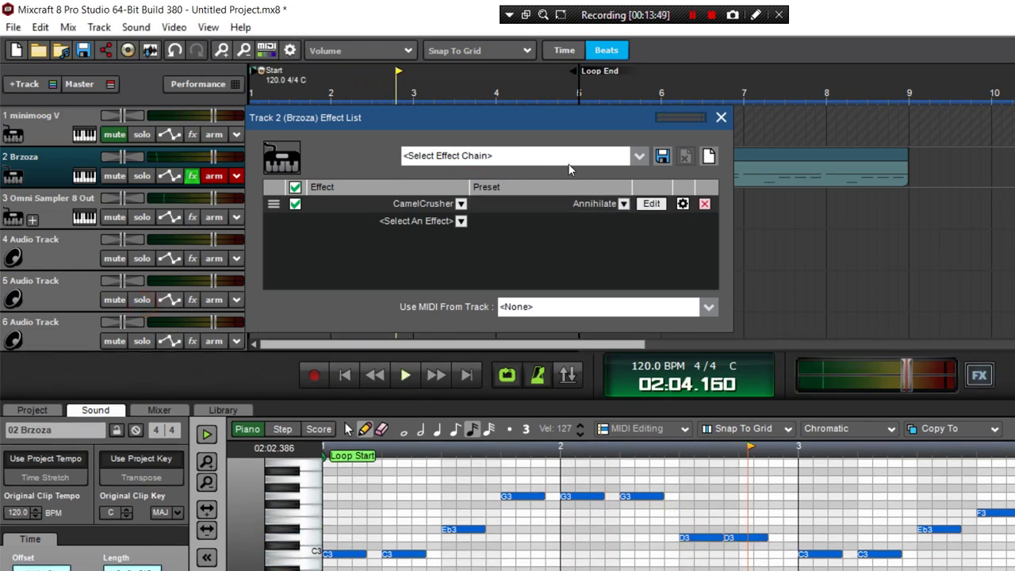
click(704, 203)
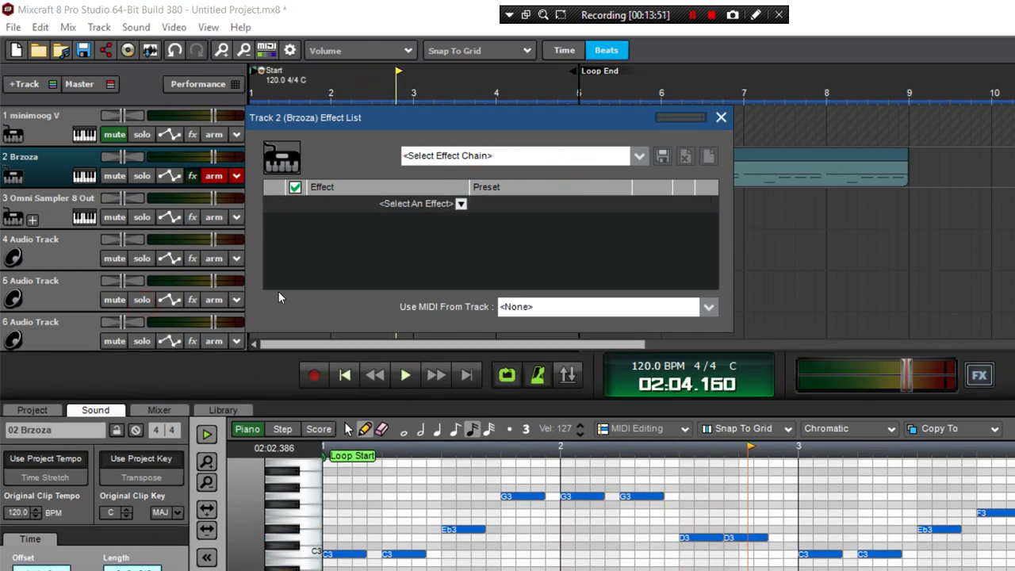
Restart the loop from the beginning, add Acoustica Pro Studio Reverb to the Brzoza track and open its editor.
click(345, 375)
click(405, 376)
click(403, 204)
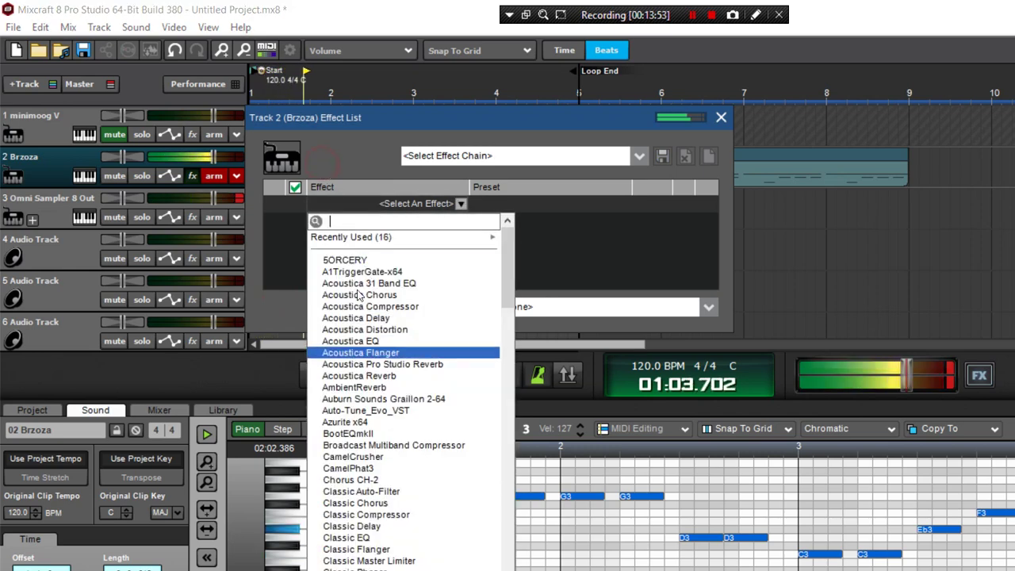
scroll(359, 296, down, 2)
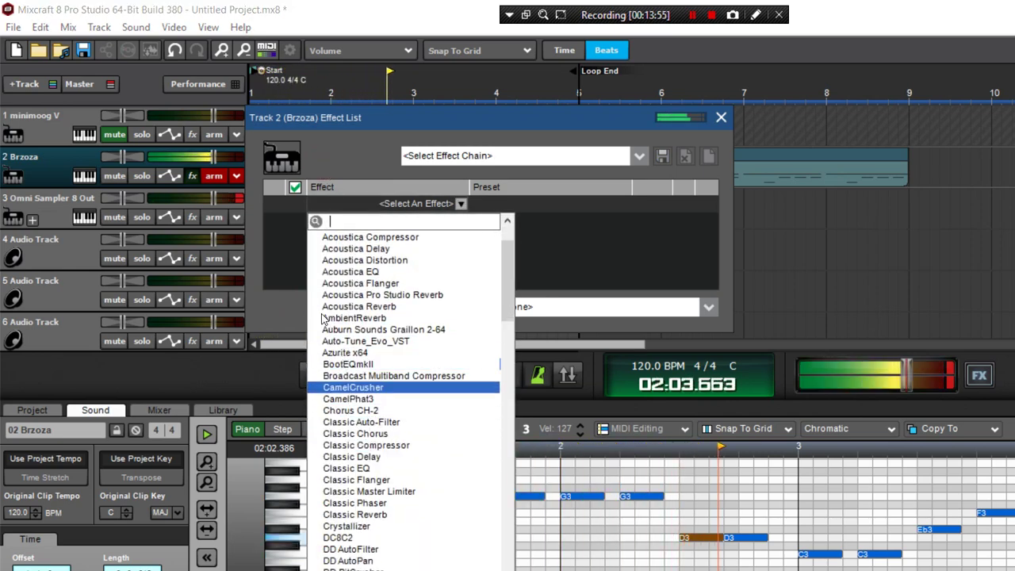
scroll(323, 317, up, 1)
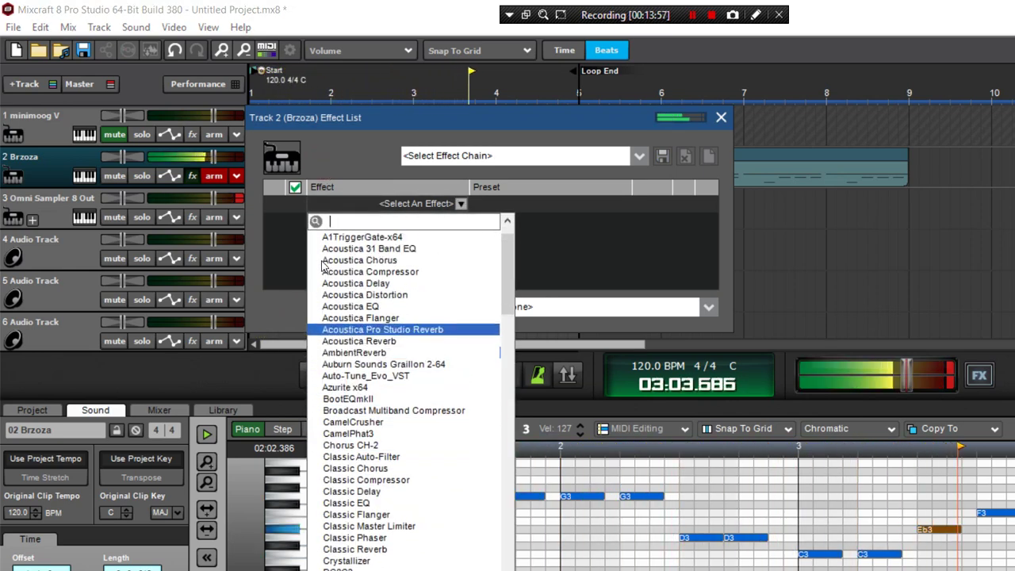
click(406, 329)
click(653, 204)
Adjust the reverb's tone knobs, lowering the early gain, shifting the reflections balance towards late and raising the late gain.
drag(642, 291, 644, 249)
drag(553, 295, 554, 327)
drag(557, 204, 559, 186)
drag(635, 189, 637, 180)
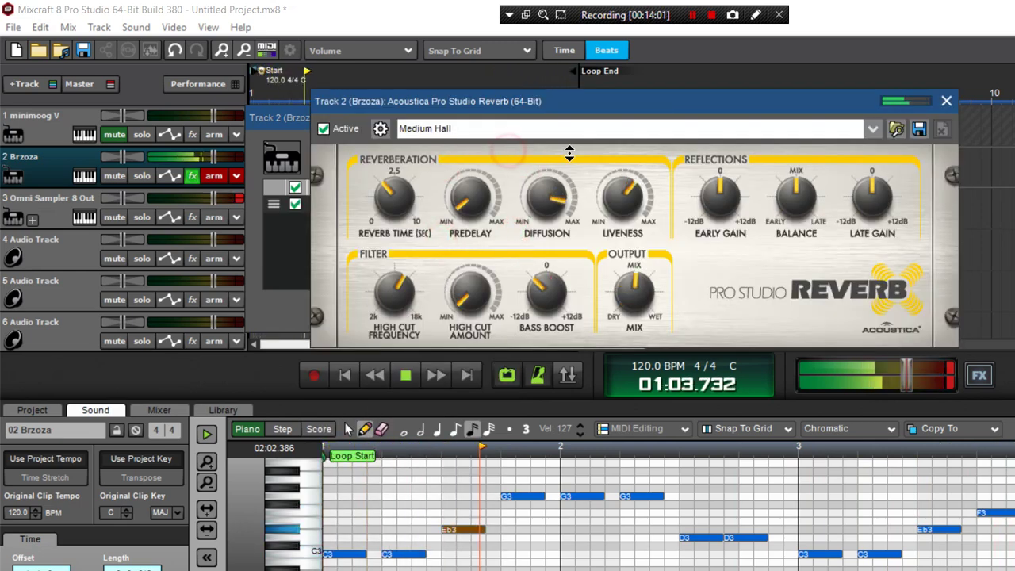
drag(716, 190, 713, 198)
drag(790, 188, 801, 185)
mouse_move(872, 189)
mouse_down()
mouse_move(861, 233)
mouse_move(876, 173)
mouse_up()
Raise the reverb time and high cut amount, lower the high cut frequency and output mix, and close the reverb and effect list.
drag(398, 200, 398, 189)
drag(395, 295, 395, 271)
drag(464, 290, 463, 252)
mouse_move(393, 301)
mouse_down()
mouse_move(392, 360)
mouse_move(408, 303)
mouse_up()
drag(633, 295, 635, 317)
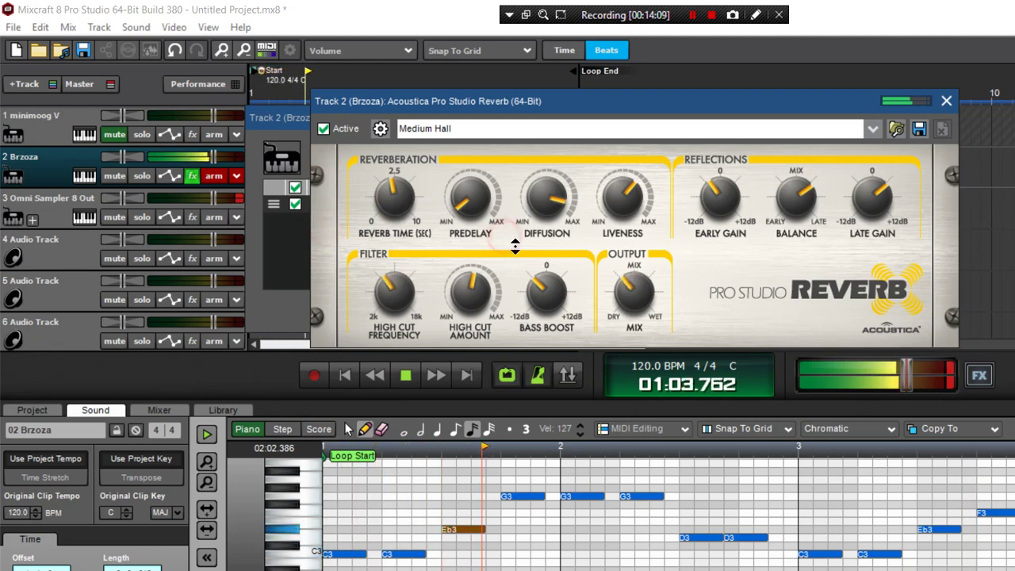
click(946, 100)
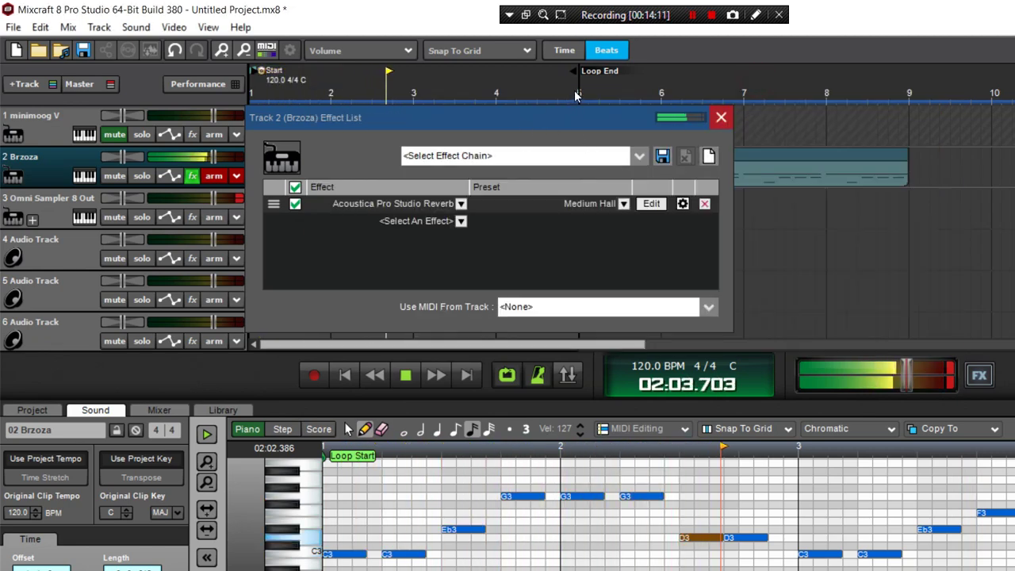
click(721, 117)
Add the Limiter6-x64 effect to the master track, close its effect list and stop playback.
click(978, 375)
click(418, 136)
click(443, 168)
key(Up)
key(Up)
key(Down)
key(Down)
key(Down)
key(Down)
key(Down)
key(Down)
key(Down)
key(Down)
key(Down)
key(Down)
key(Down)
key(Down)
key(Up)
key(Return)
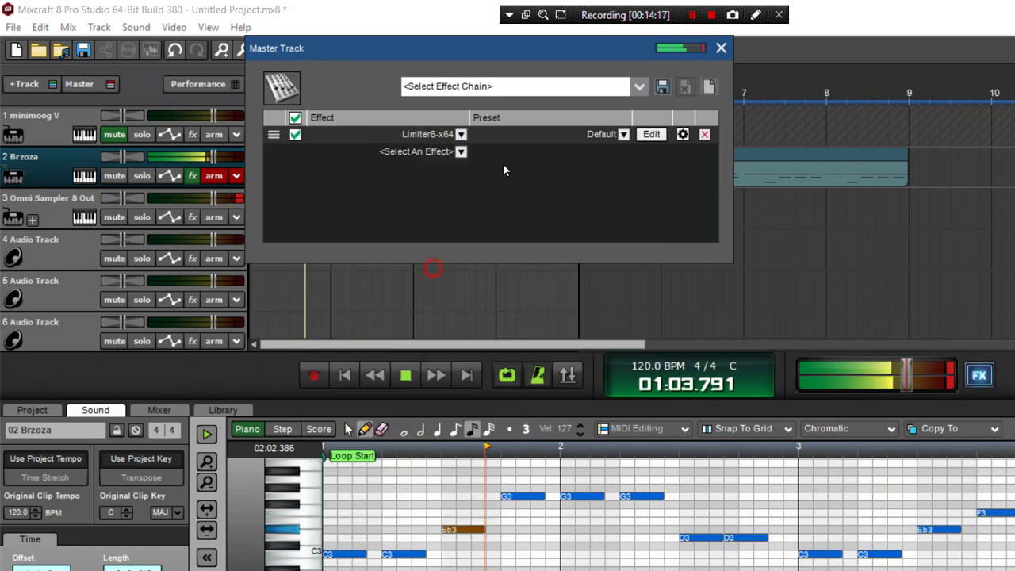
click(721, 47)
key(space)
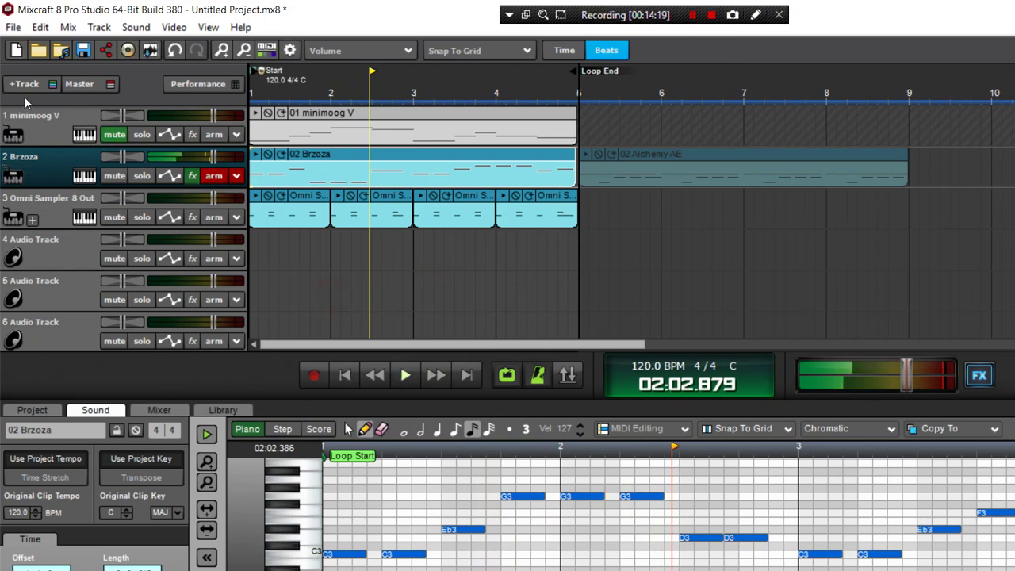
Audition the SL_LEAD_Top dark and SL_LEAD_Swarm presets in Brzoza over the playing loop.
click(89, 176)
click(421, 467)
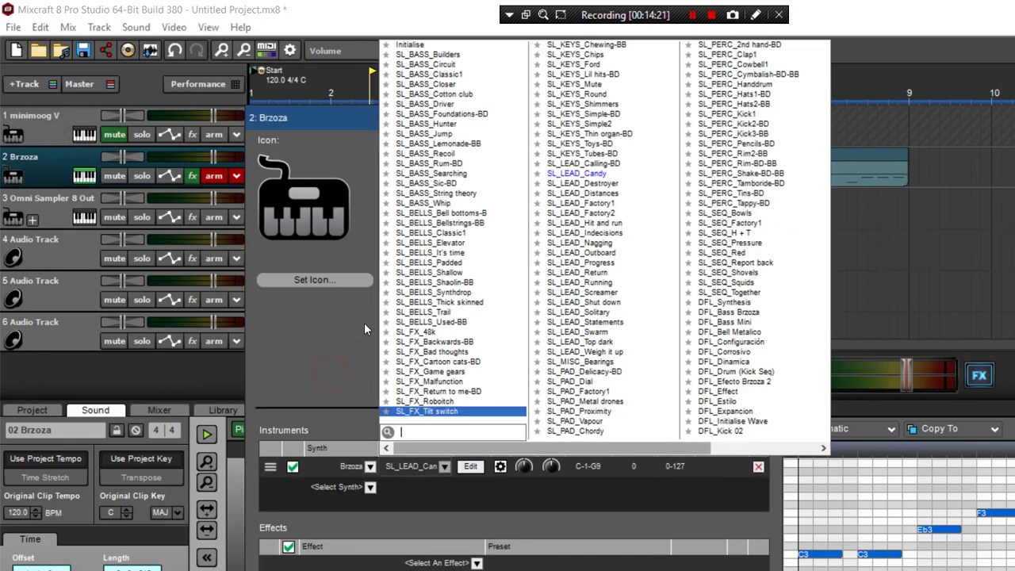
click(622, 342)
click(500, 278)
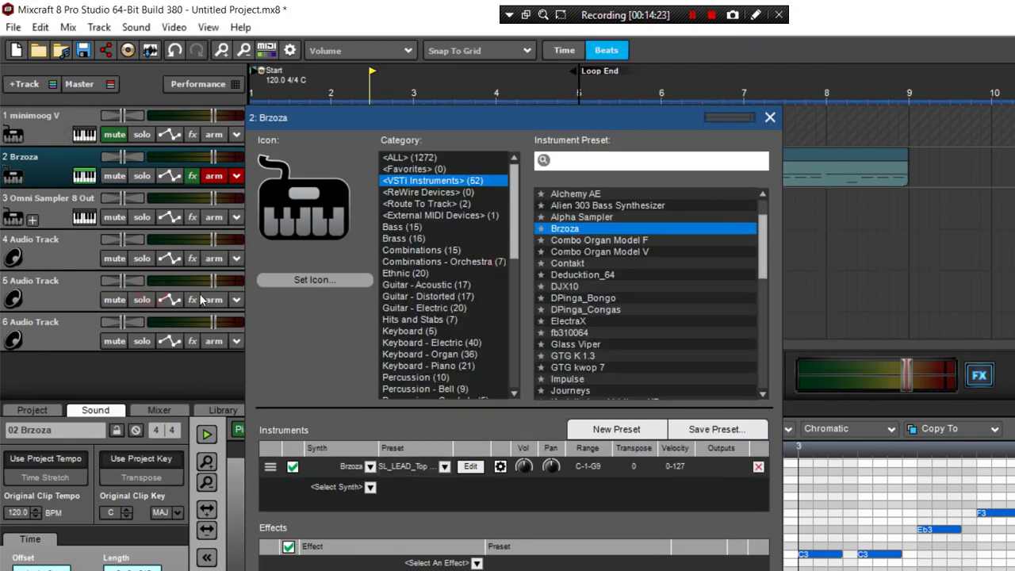
click(445, 467)
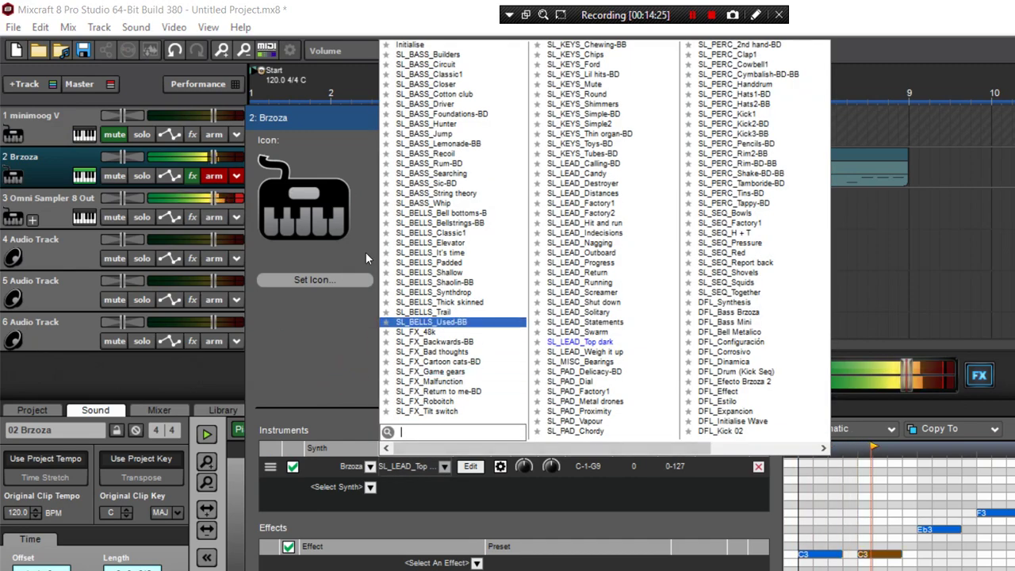
click(588, 333)
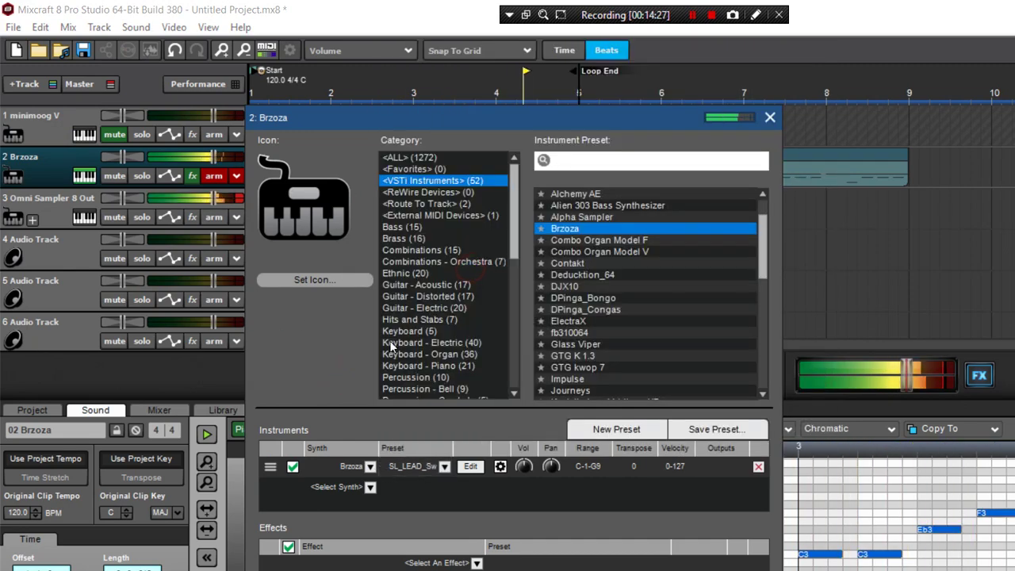
Audition Brzoza keys presets over the loop, including SL_KEYS_Simple2, SL_KEYS_Shimmers and SL_KEYS_Round.
click(425, 467)
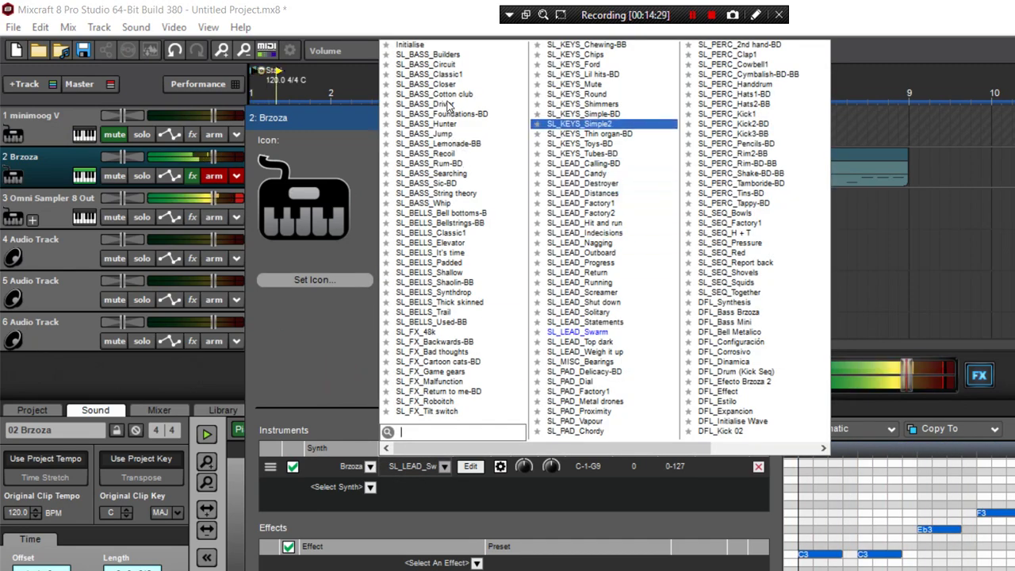
click(573, 122)
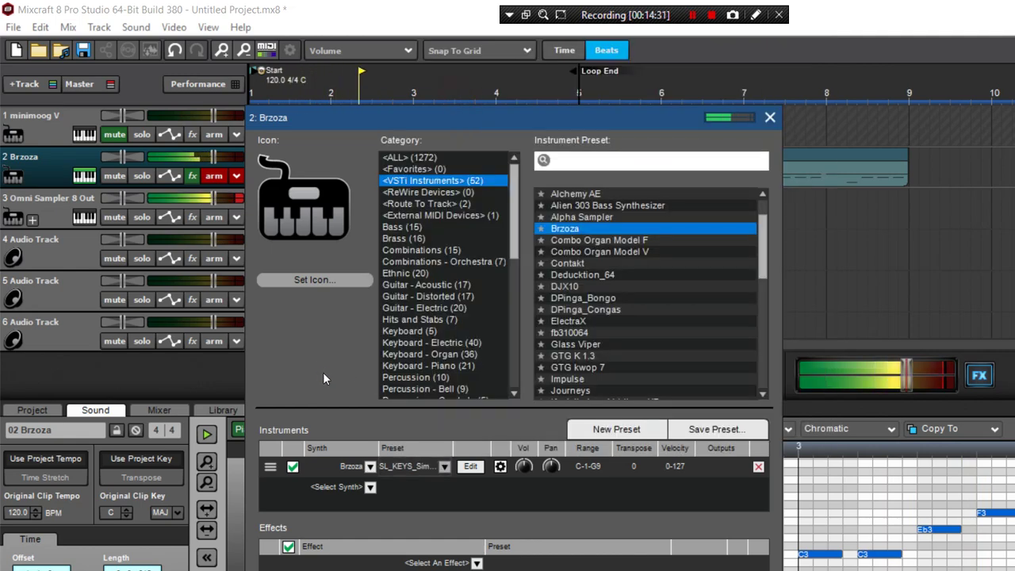
click(404, 466)
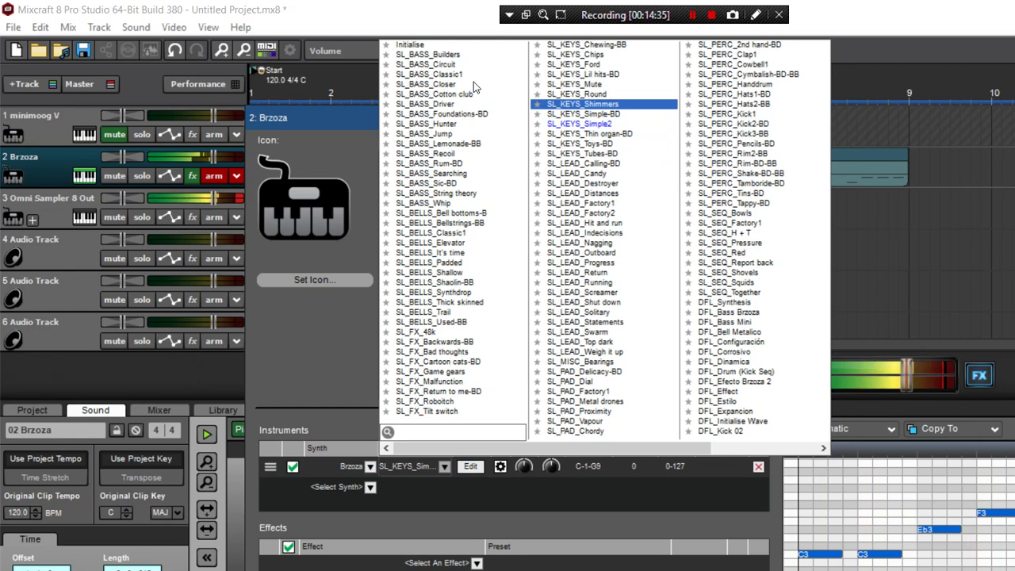
key(Return)
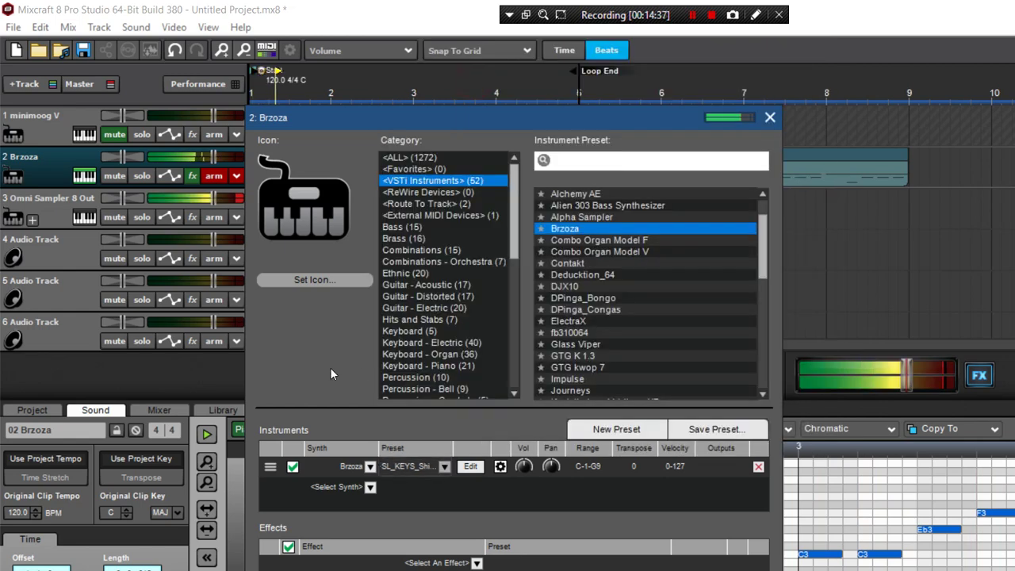
click(416, 467)
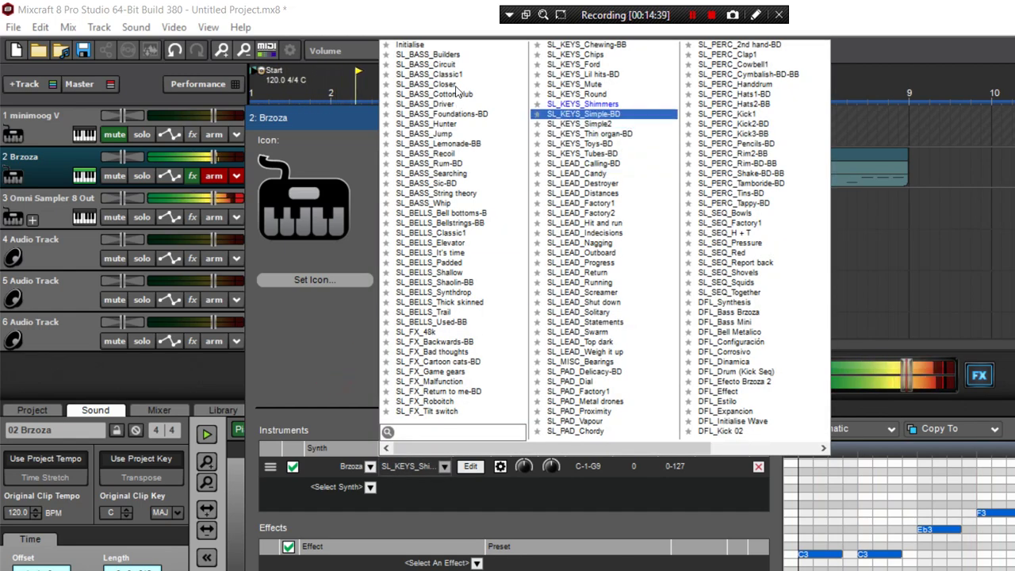
key(Return)
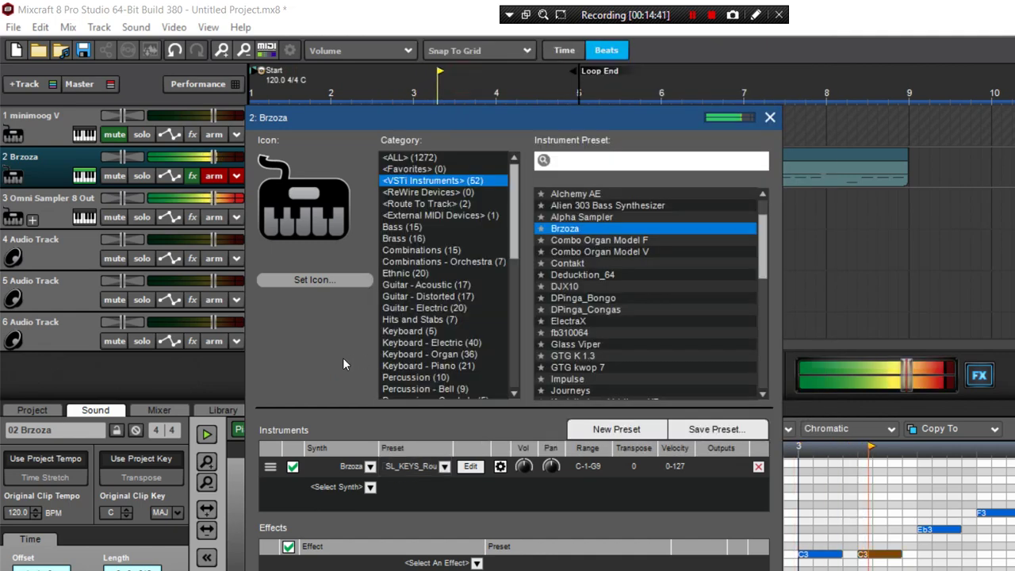
click(421, 466)
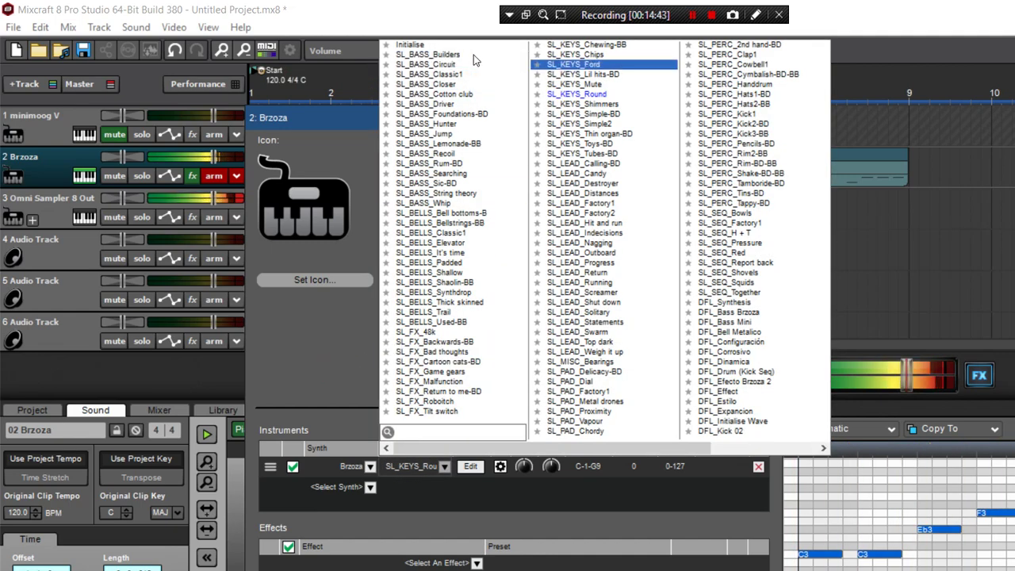
key(Return)
Audition the SL_BELLS_Padded, SL_BELLS_Shaolin-BB and SL_BELLS_Classic1 presets in Brzoza.
click(409, 468)
key(Up)
key(Up)
key(Up)
key(Up)
key(Up)
key(Up)
key(Up)
key(Up)
key(Up)
key(Up)
key(Up)
key(Return)
key(alt+Down)
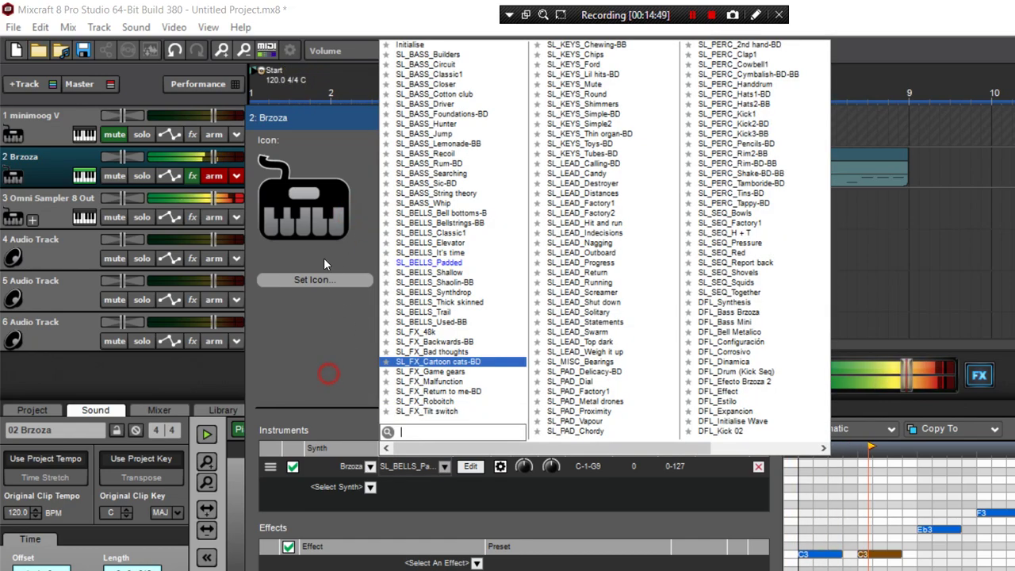
key(Down)
key(Down)
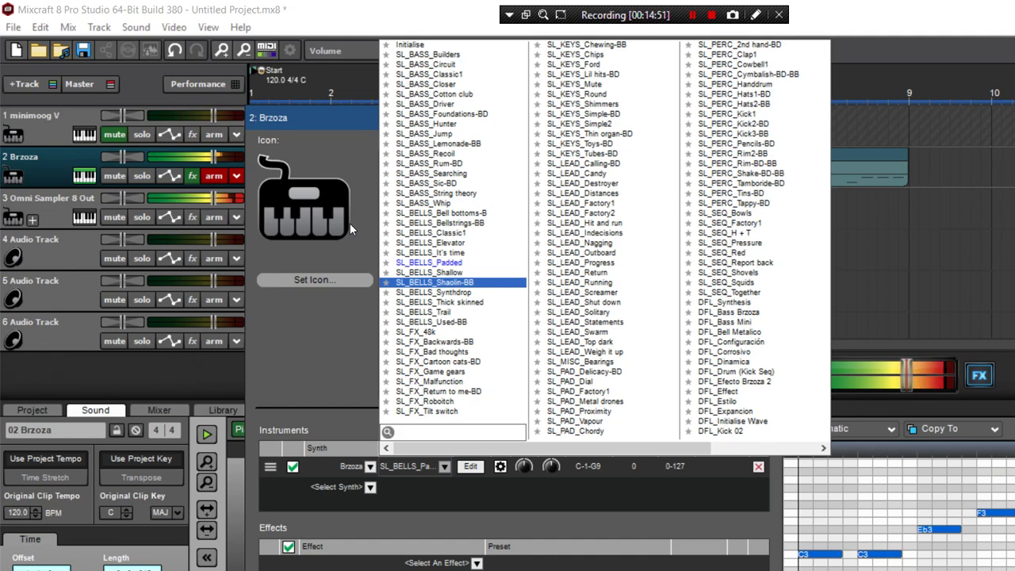
key(Return)
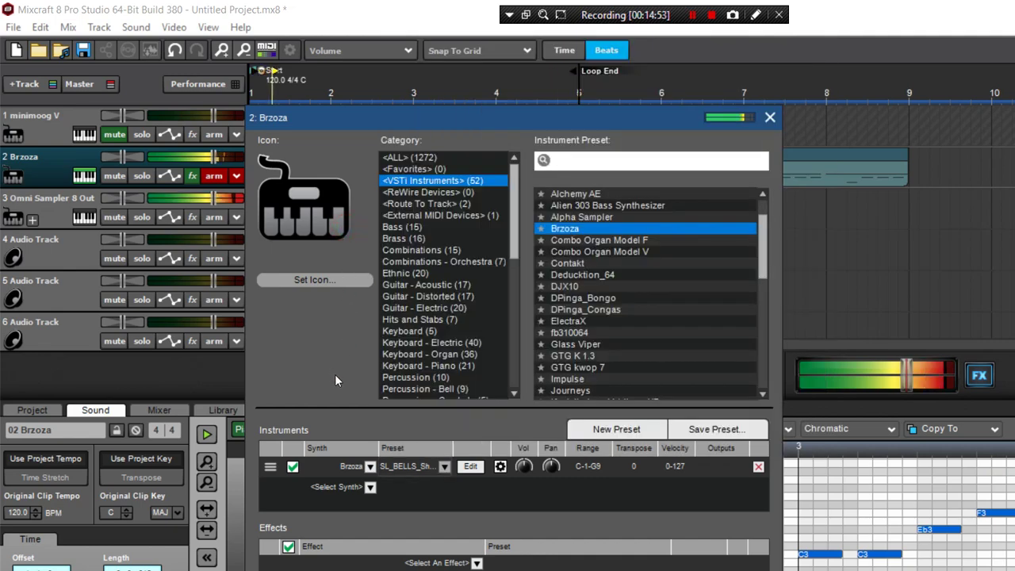
click(335, 375)
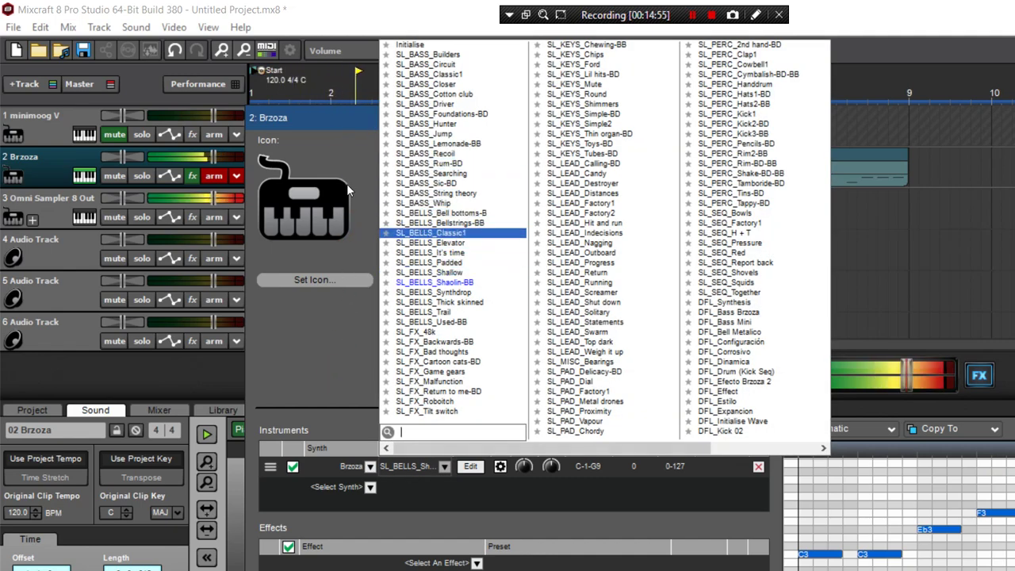
key(Return)
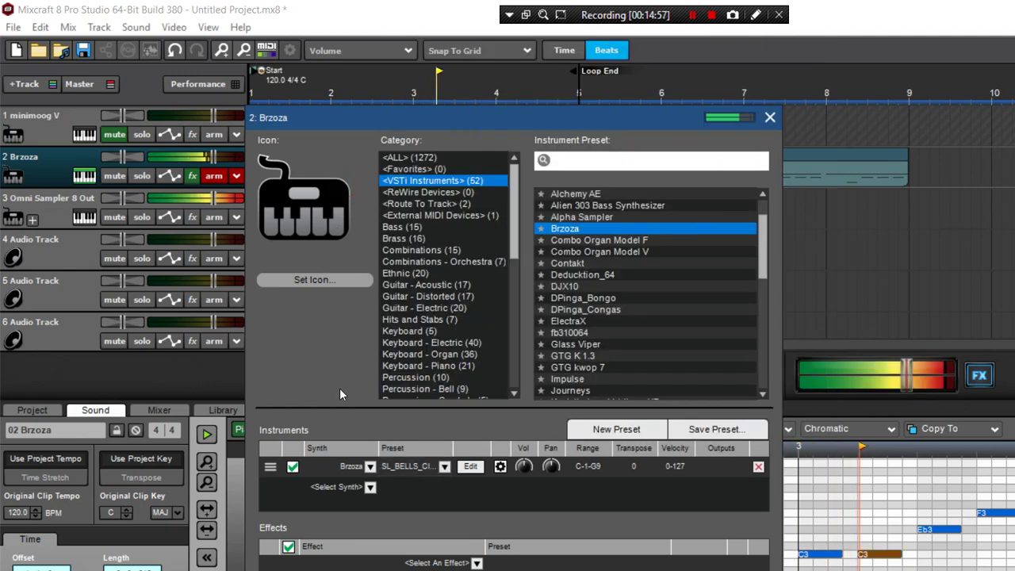
Audition the SL_SEQ_Bowls sequence preset in Brzoza.
click(332, 374)
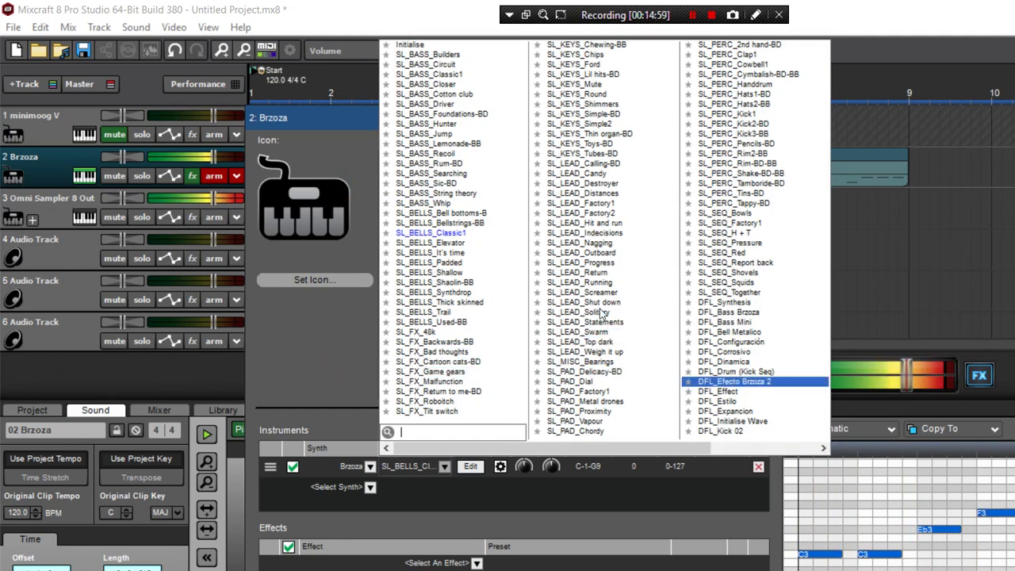
key(Up)
key(Up)
key(Up)
key(Up)
key(Up)
key(Up)
key(Up)
key(Up)
key(Up)
key(Up)
key(Up)
key(Up)
key(Up)
key(Up)
key(Up)
key(Up)
key(Up)
key(Return)
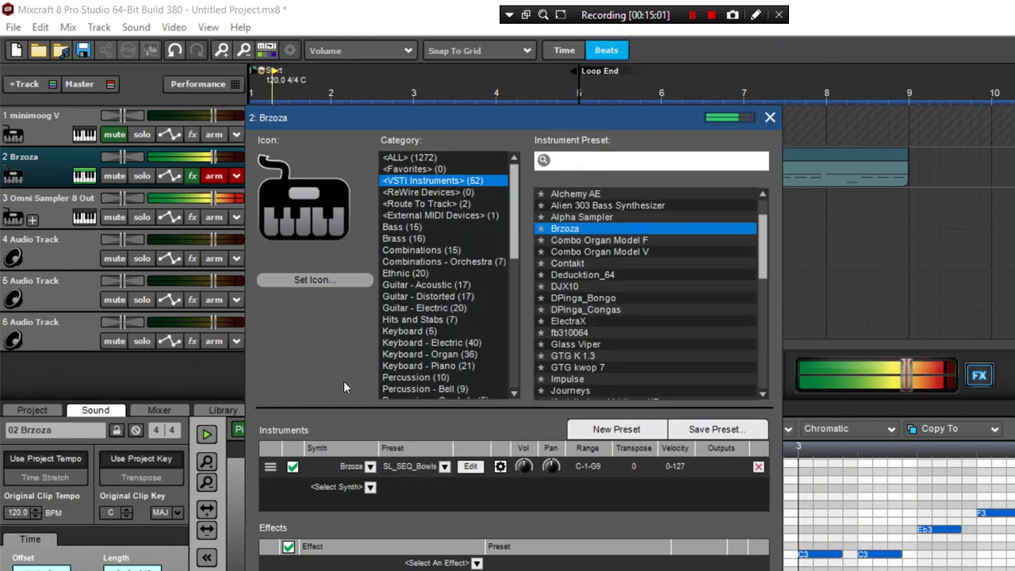
Browse the remaining Brzoza presets and load DFL_Bass Brzoza to hear it in the loop.
key(alt+Down)
key(Down)
key(Down)
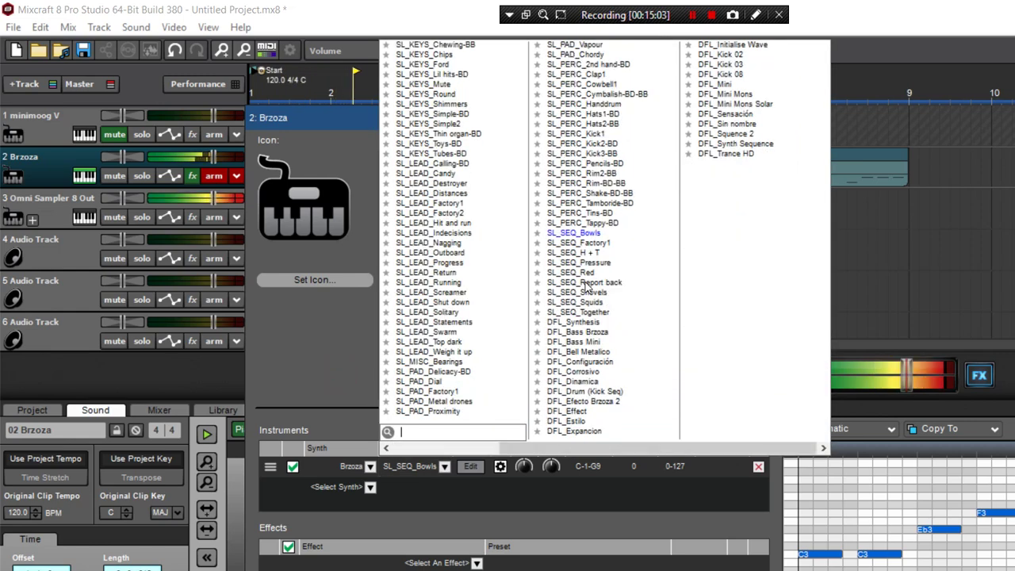
key(Up)
key(Up)
key(Up)
key(Up)
key(Up)
key(Up)
key(Up)
key(Up)
key(Up)
key(Up)
key(Down)
key(Down)
key(Down)
key(Down)
key(Down)
key(Down)
key(Down)
key(Down)
key(Down)
key(Down)
key(Down)
key(Down)
key(Down)
key(Down)
key(Down)
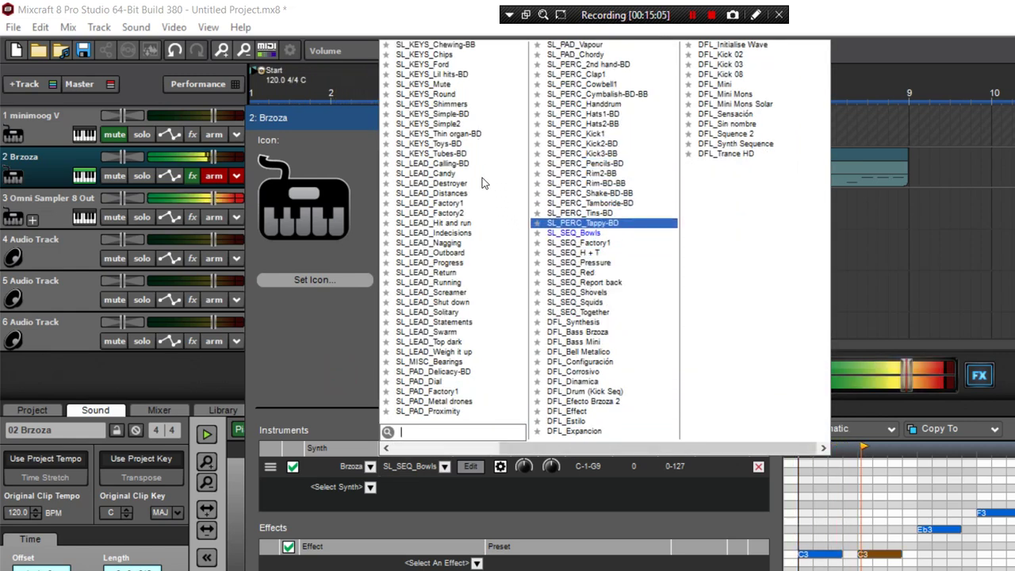
key(Down)
key(Down)
key(Down)
key(Down)
key(Down)
key(Up)
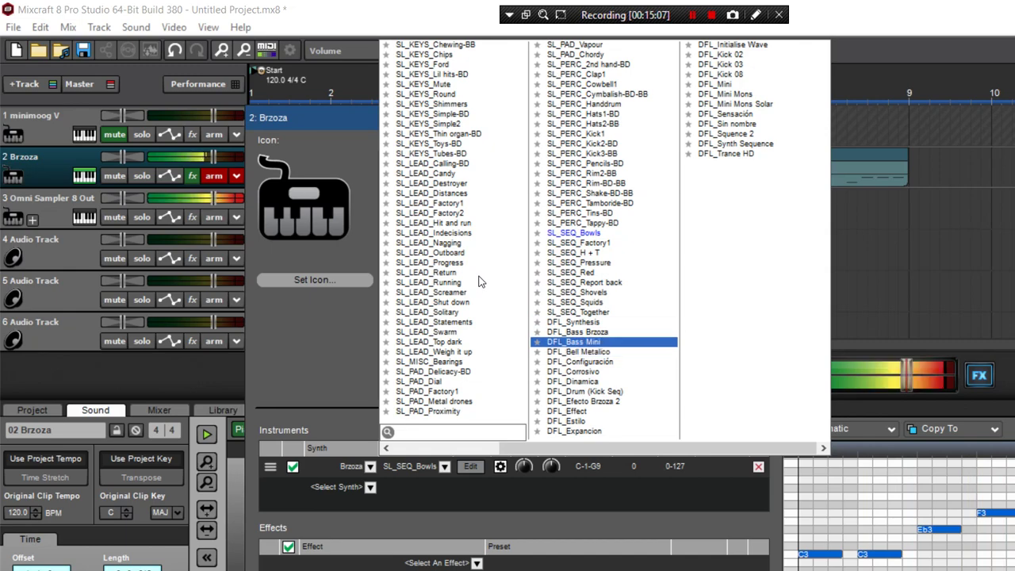
click(479, 269)
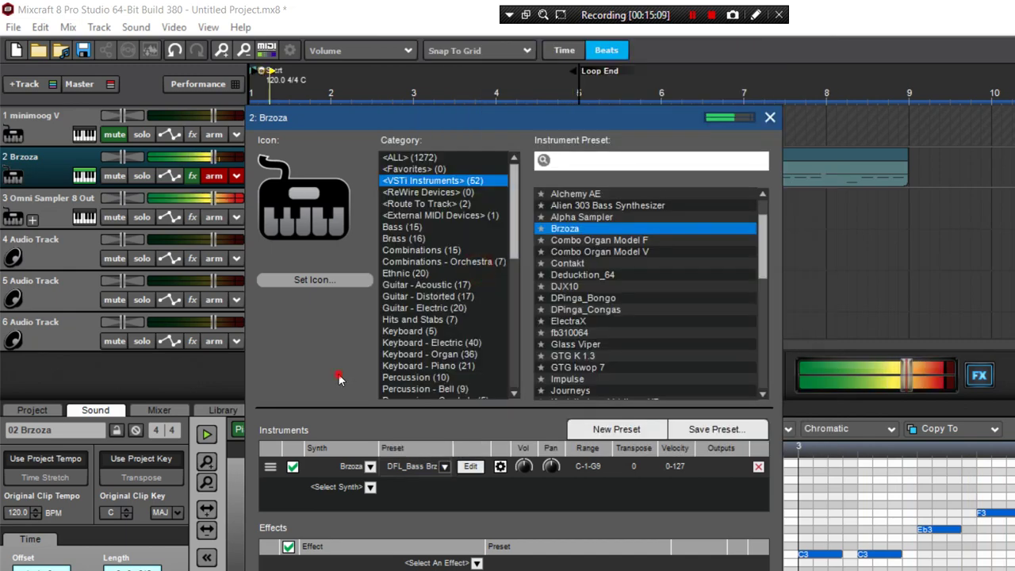
Audition the SL_BASS_Closer and SL_BASS_Lemonade-BB presets in Brzoza over the playing loop.
click(339, 374)
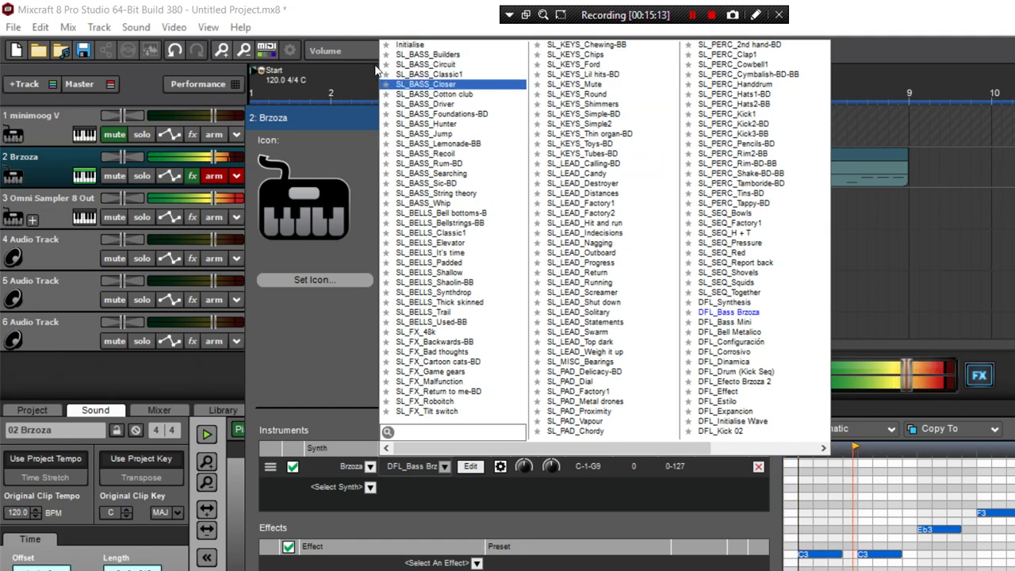
click(412, 84)
click(339, 375)
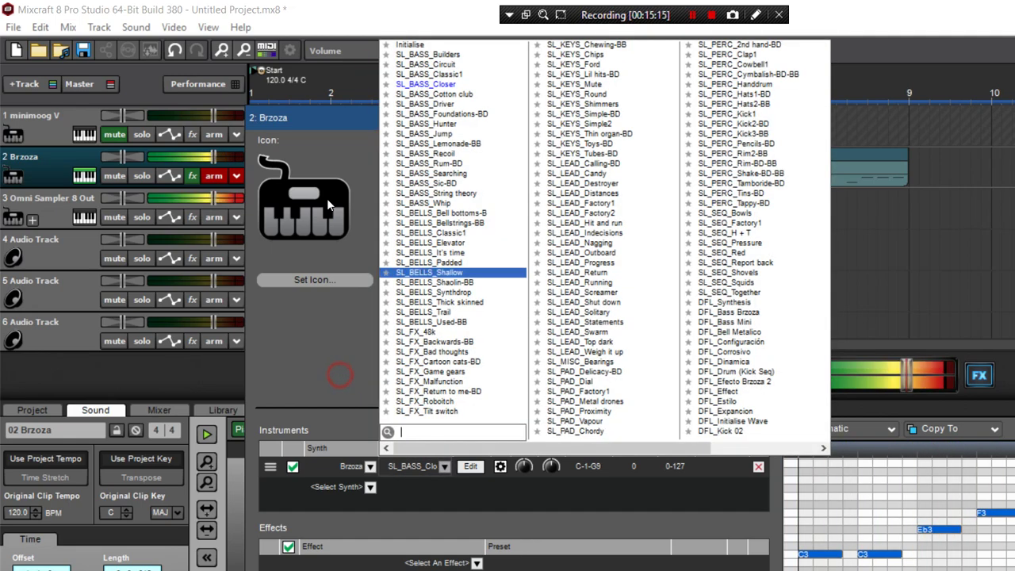
key(Up)
key(Up)
key(Up)
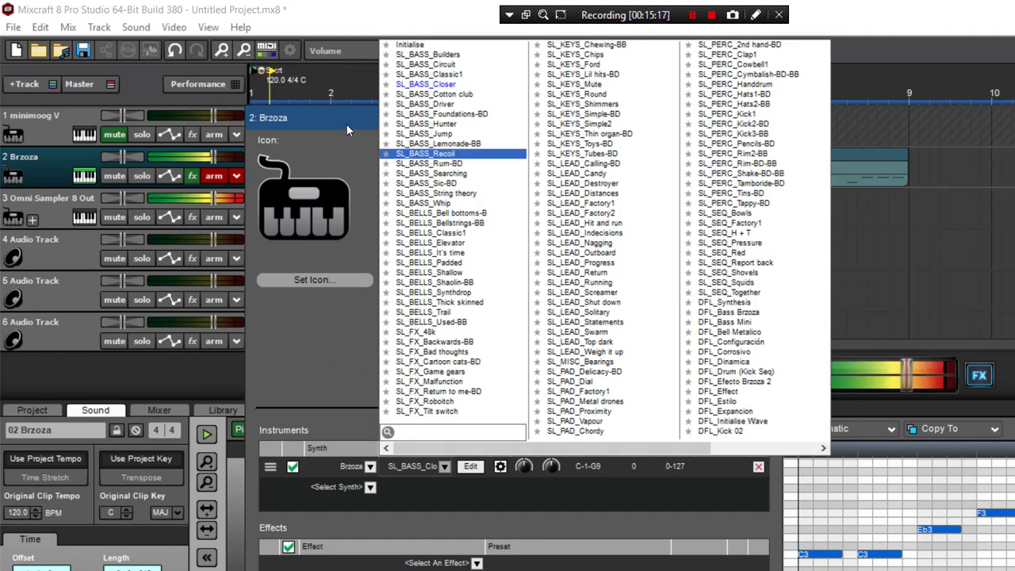
key(Return)
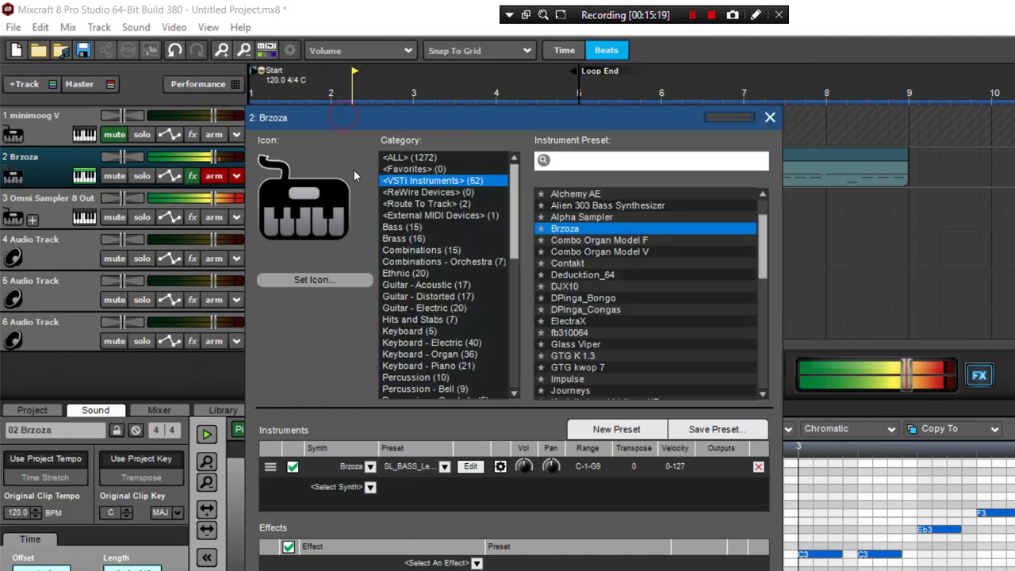
Audition the SL_BASS_Sic-BD and SL_BASS_Whip bass presets in Brzoza.
click(334, 370)
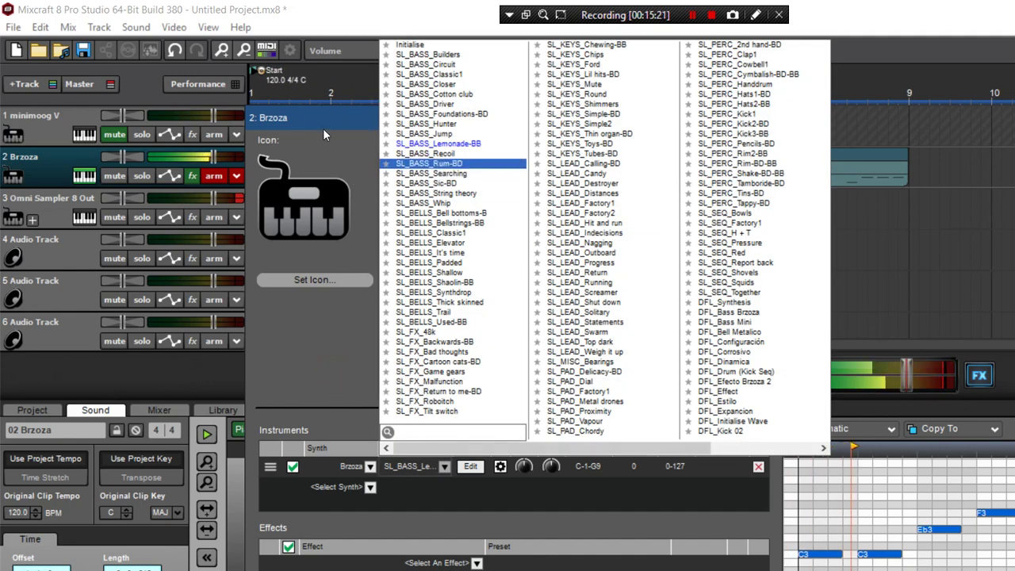
key(Down)
key(Down)
click(344, 146)
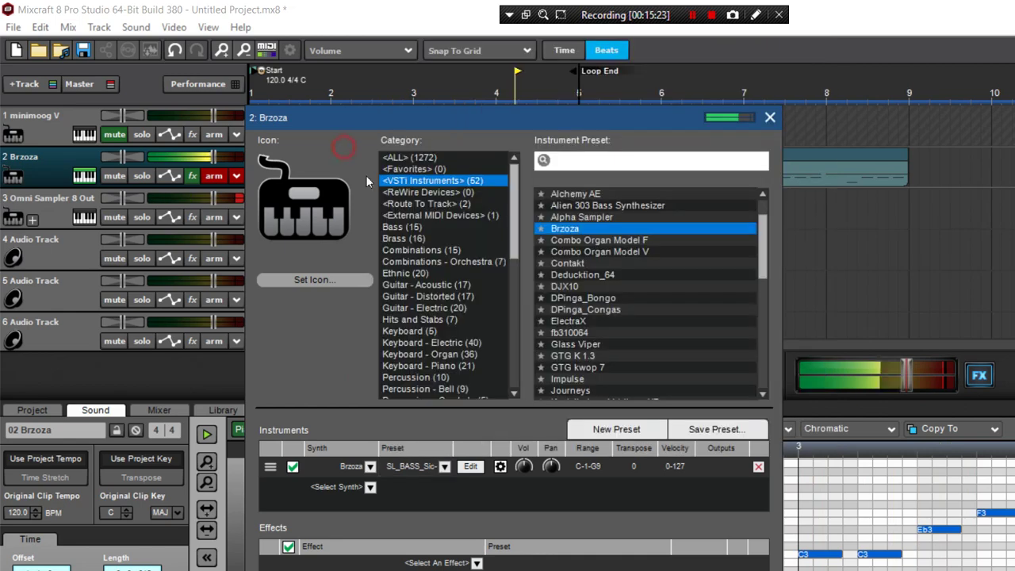
key(alt+Down)
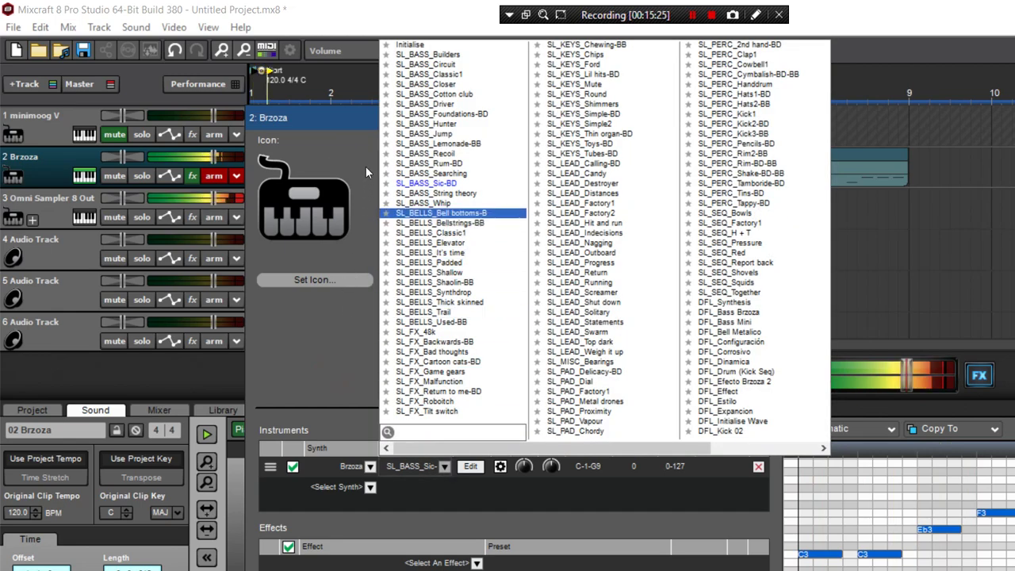
click(365, 159)
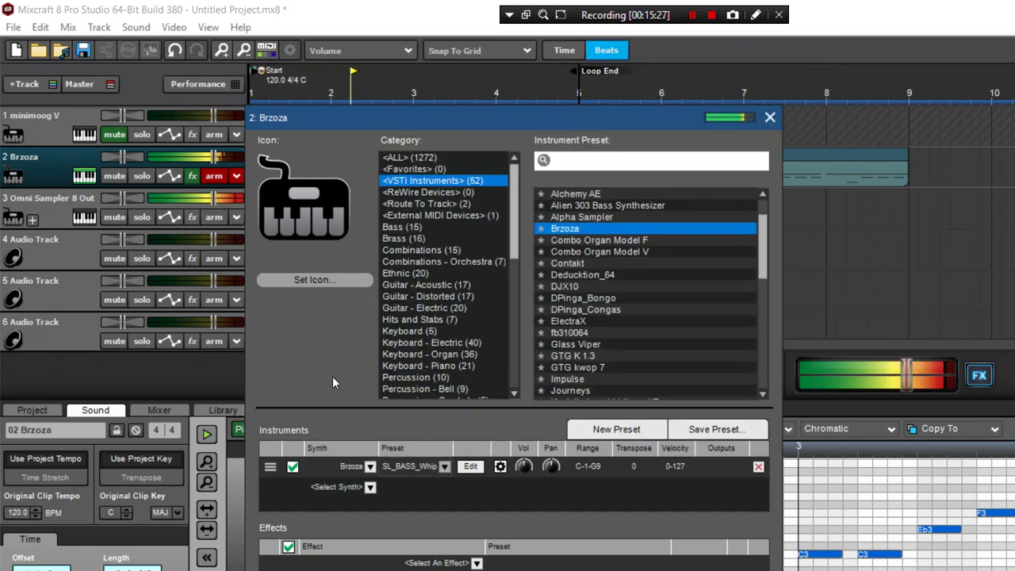
Load the SL_BASS_Driver preset in Brzoza and close its instrument window.
key(alt+Down)
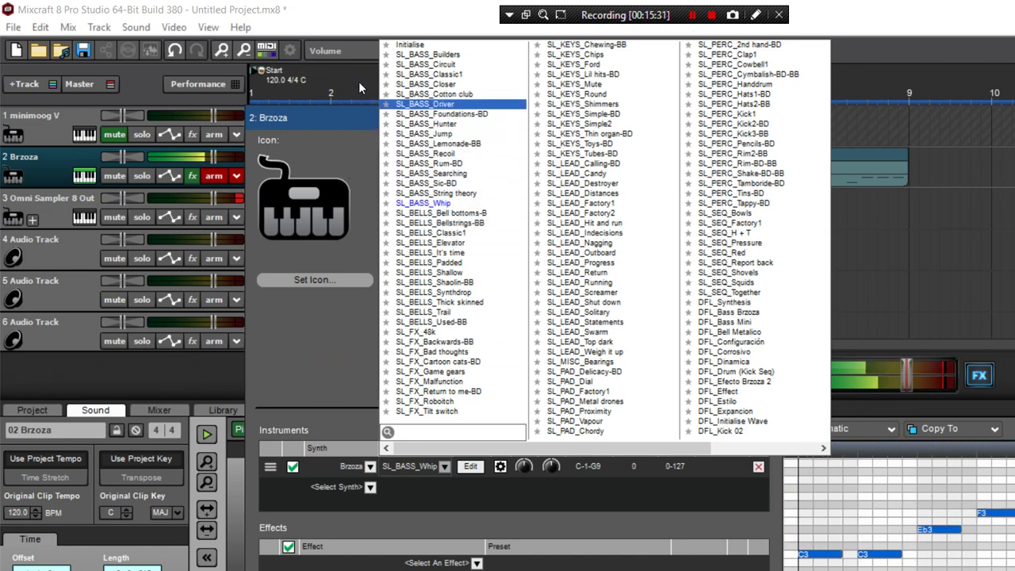
key(Return)
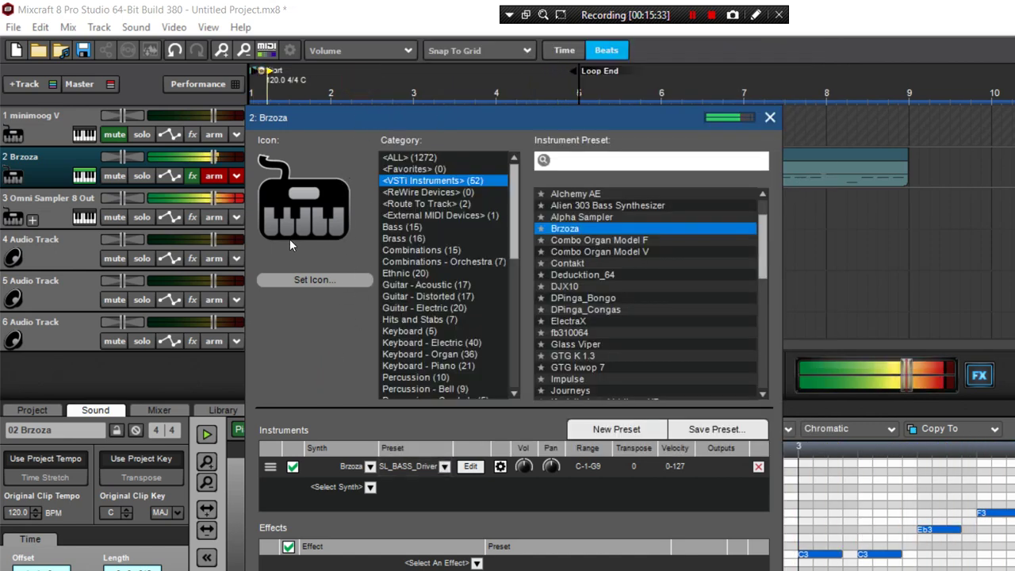
click(612, 90)
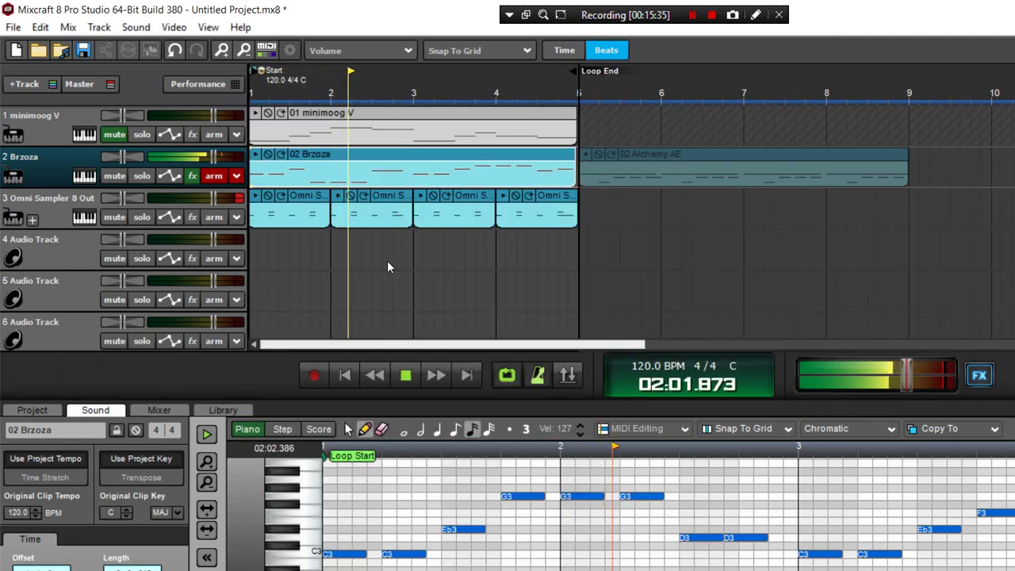
Stop the loop playback and hide the piano roll and transport area beneath the tracks.
key(space)
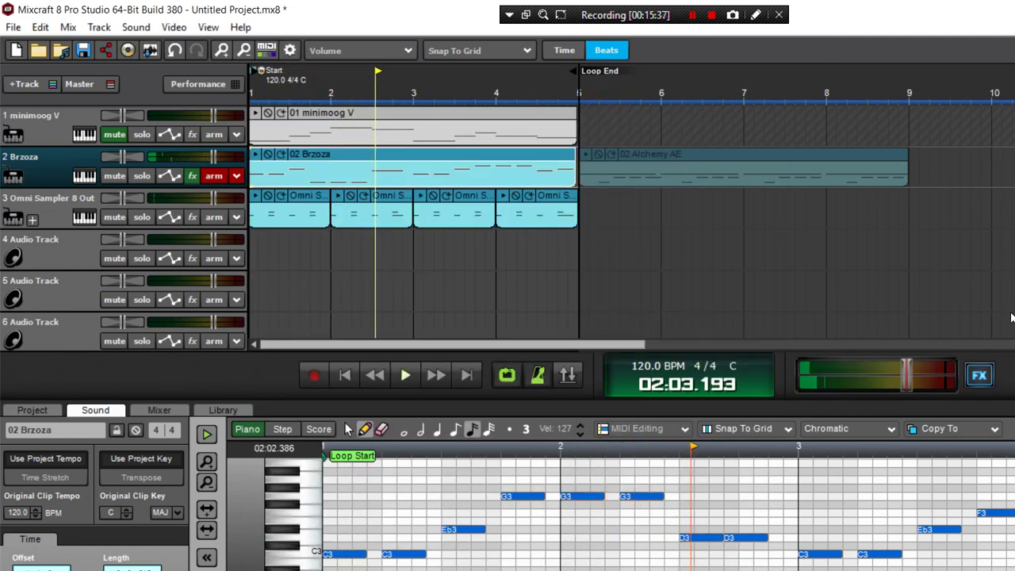
click(1013, 338)
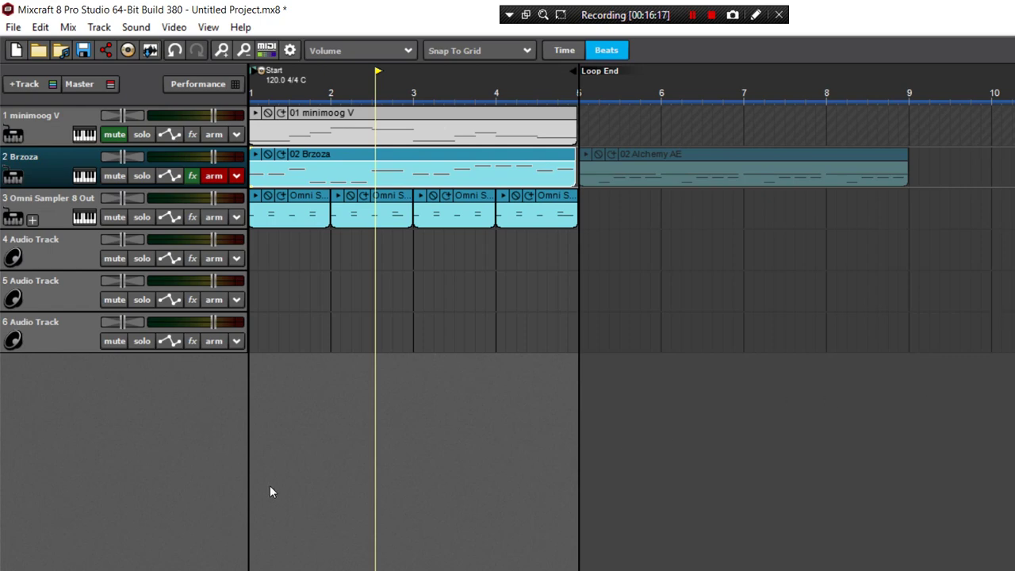
Switch to Photoshop to view the Bloody Tears cover artwork and return to Mixcraft.
click(245, 563)
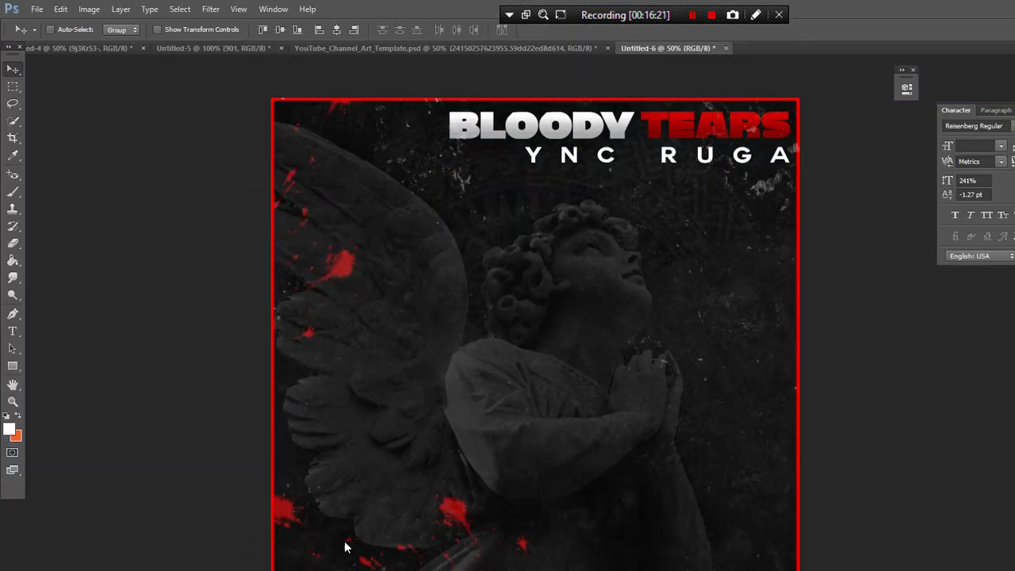
key(alt+Tab)
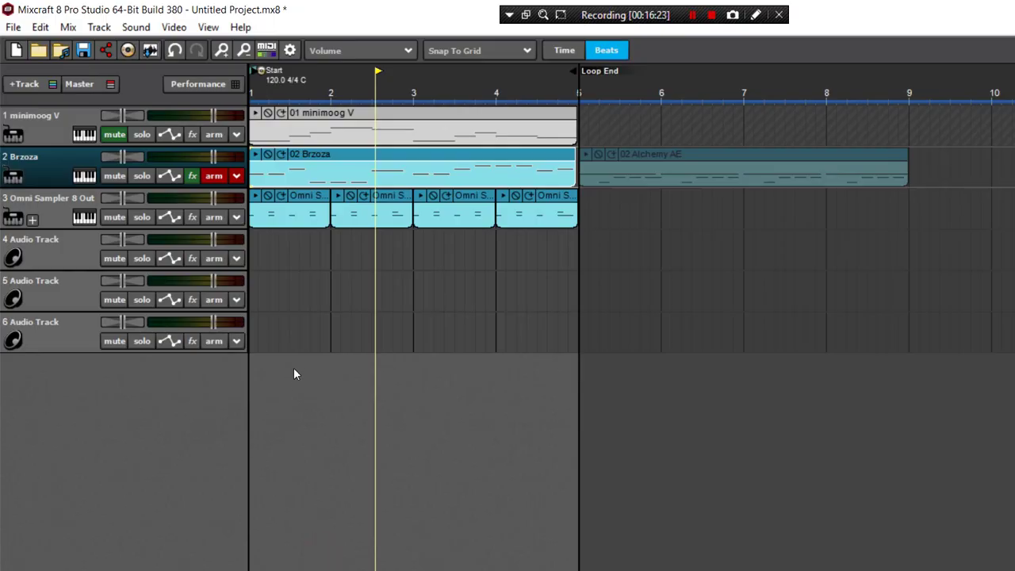